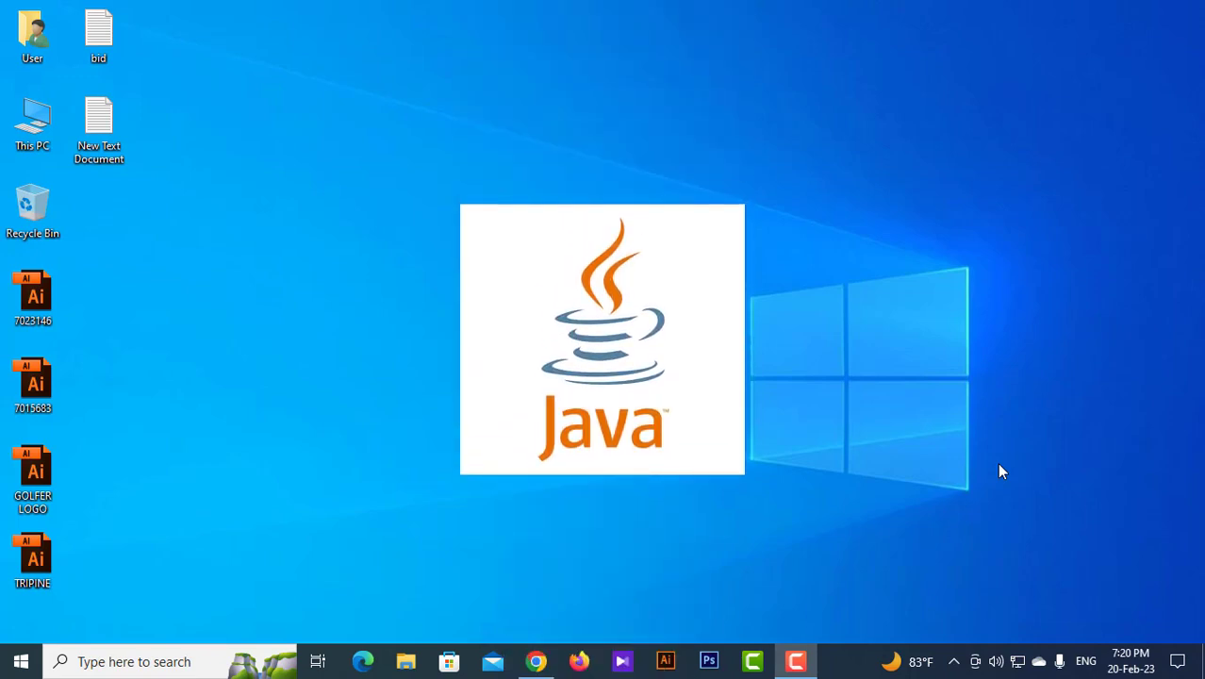
Step: Search Google in Chrome for "jdk download" and open Oracle's Java Downloads page from the results
click(534, 662)
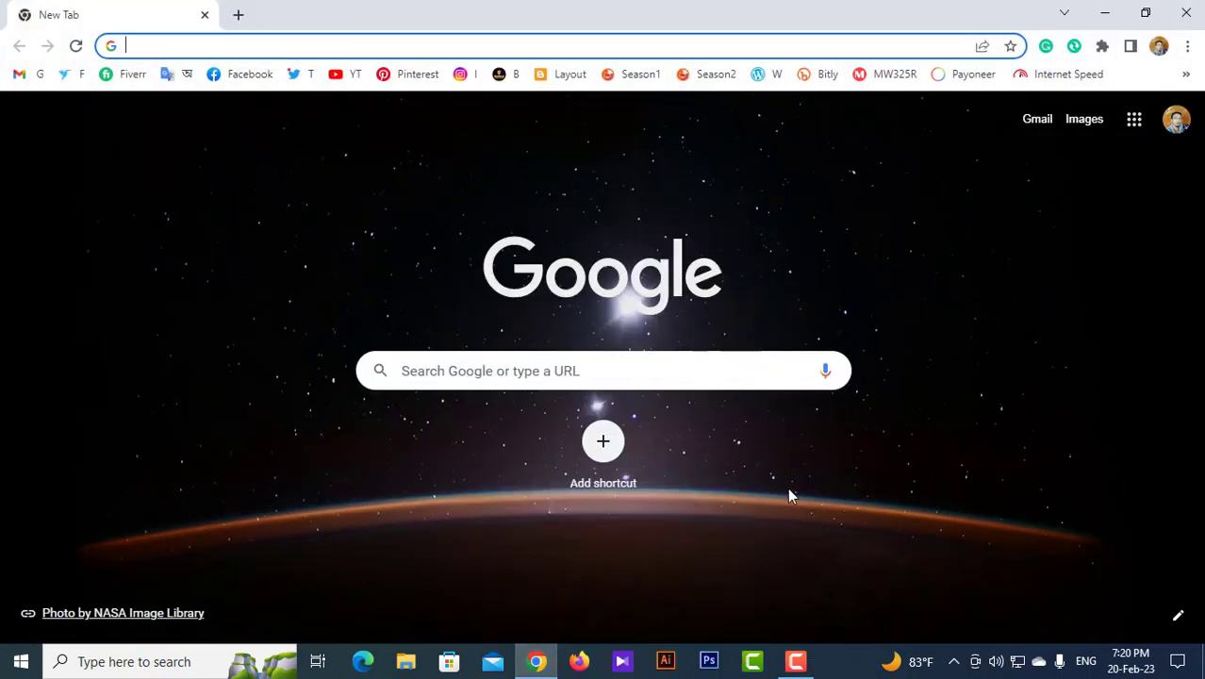
click(457, 373)
text(jdk)
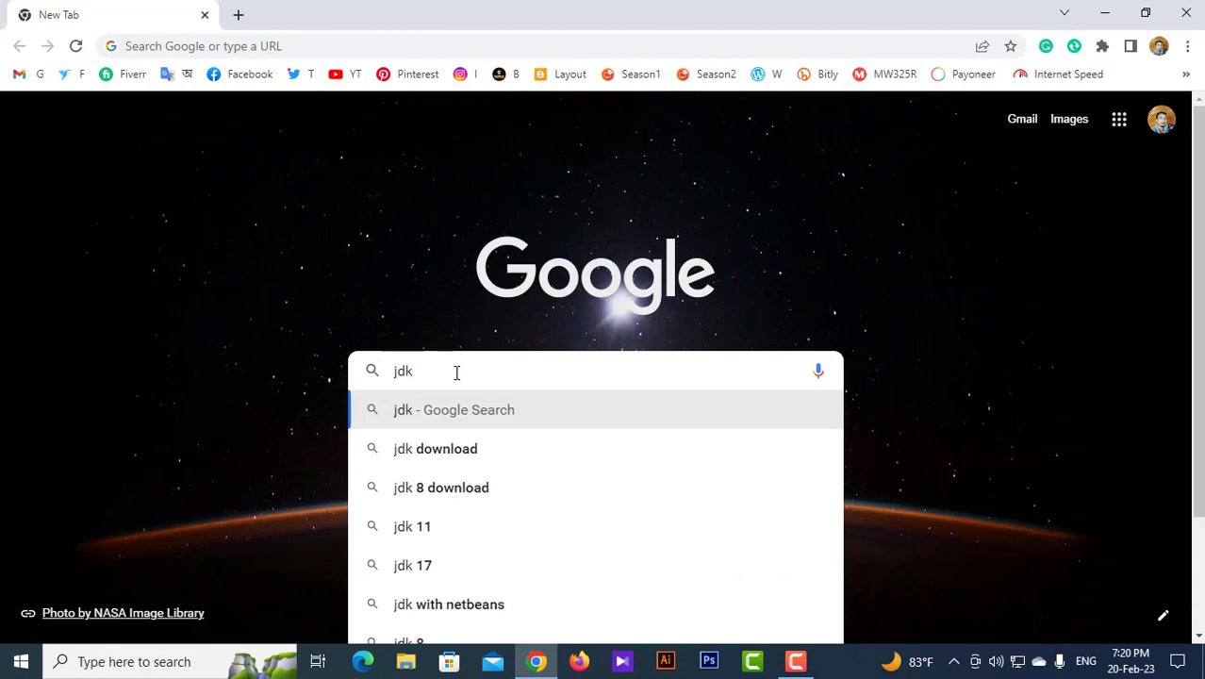
click(468, 453)
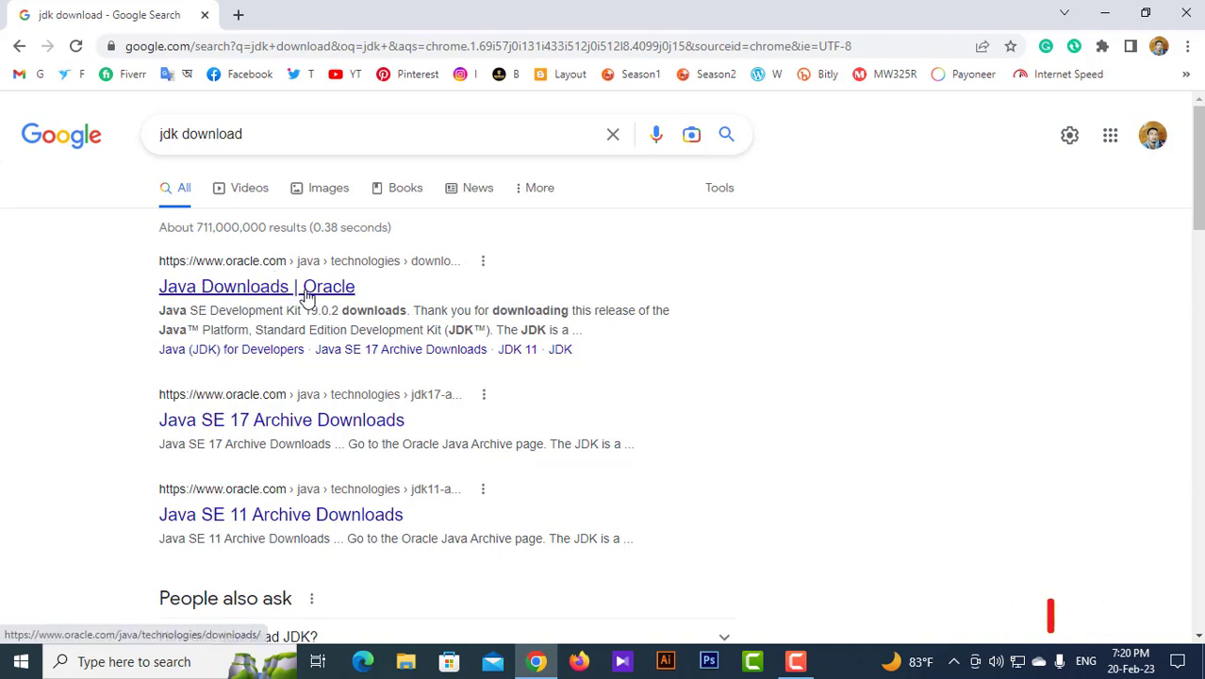
click(253, 294)
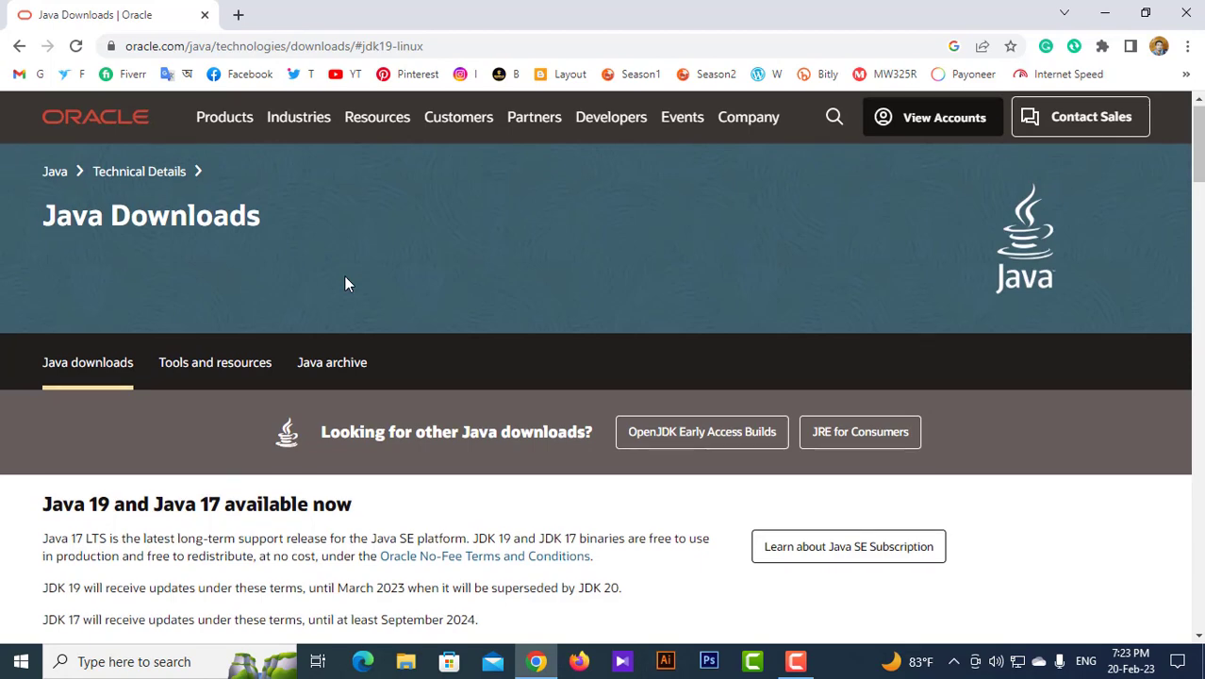
Step: Download the Windows x64 Installer (jdk-19_windows-x64_bin.exe) of Java SE Development Kit 19.0.2
scroll(344, 283, down, 5)
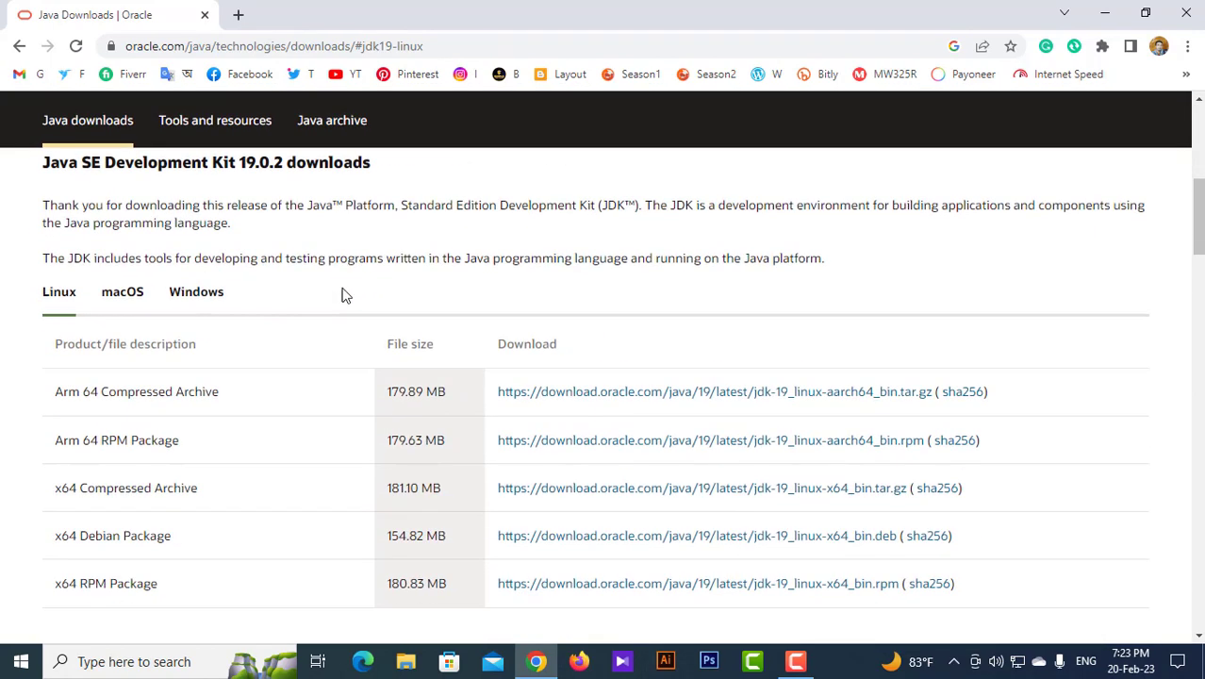
click(198, 293)
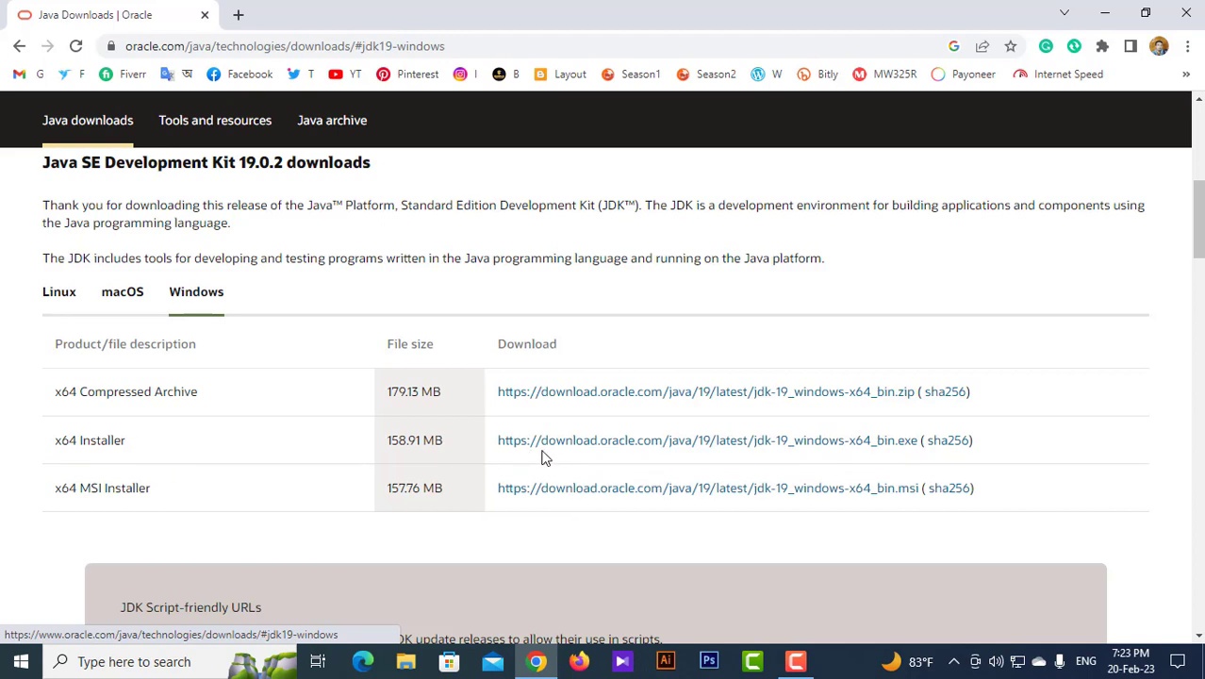
click(629, 455)
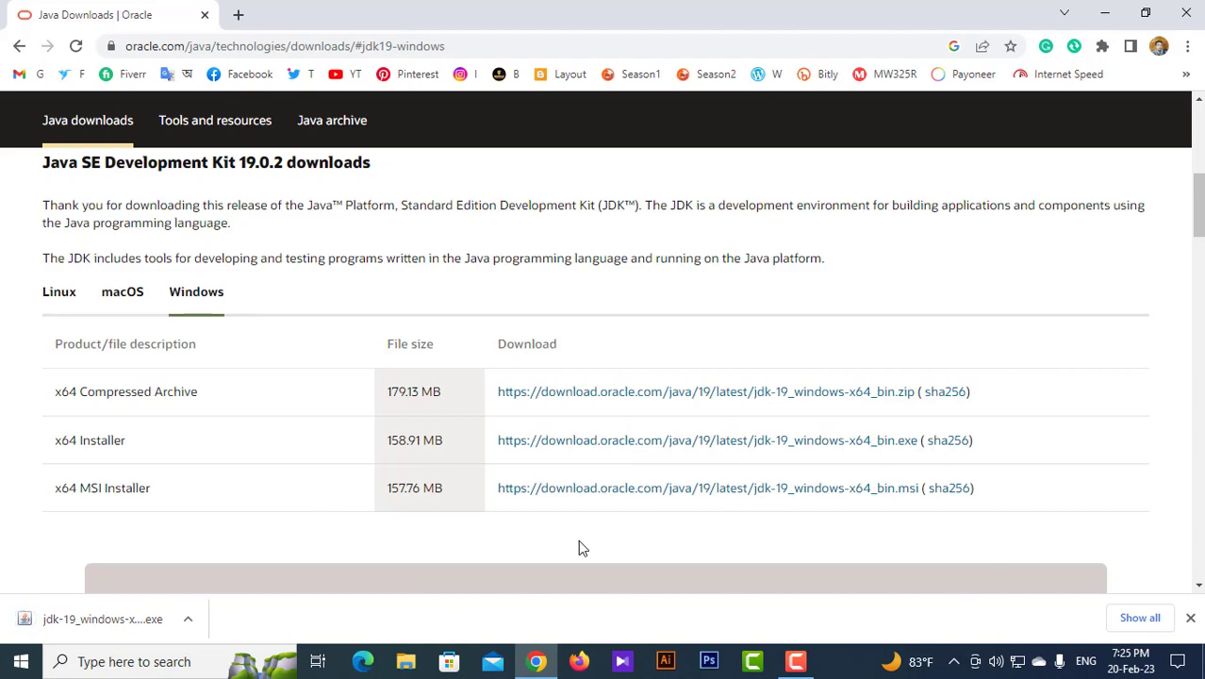
Step: Run the downloaded JDK installer and install it to the default folder C:\Program Files\Java\jdk-19\, closing the wizard when finished
click(97, 621)
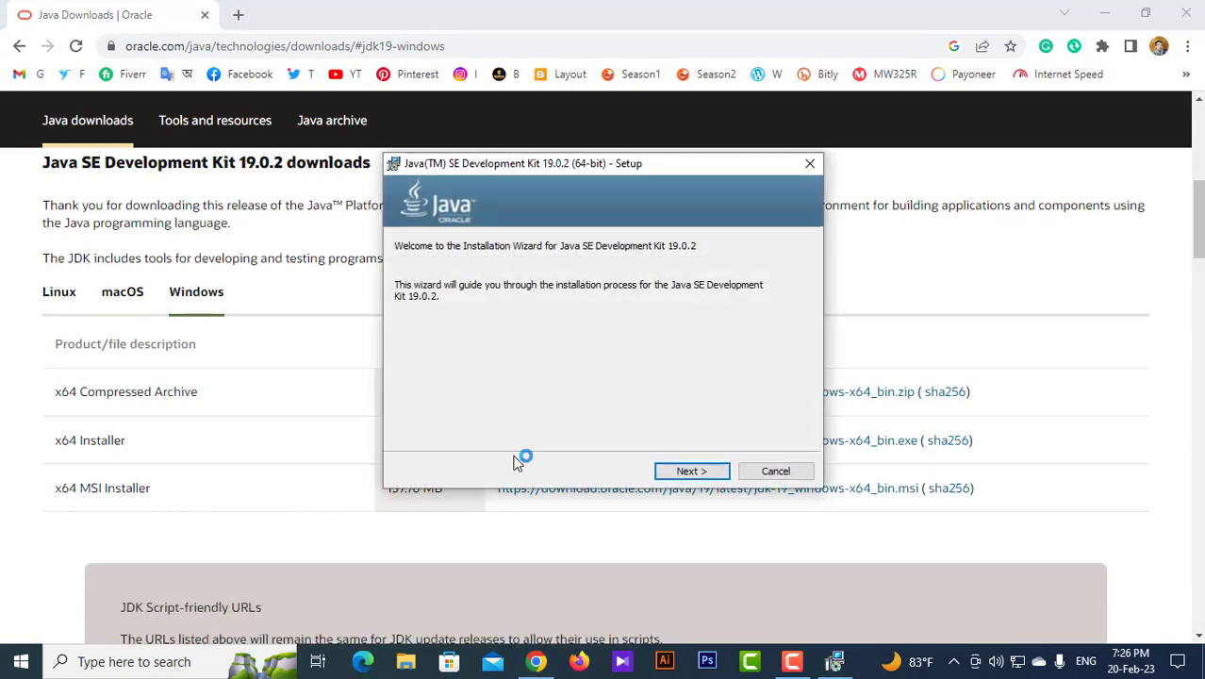
click(537, 662)
click(538, 663)
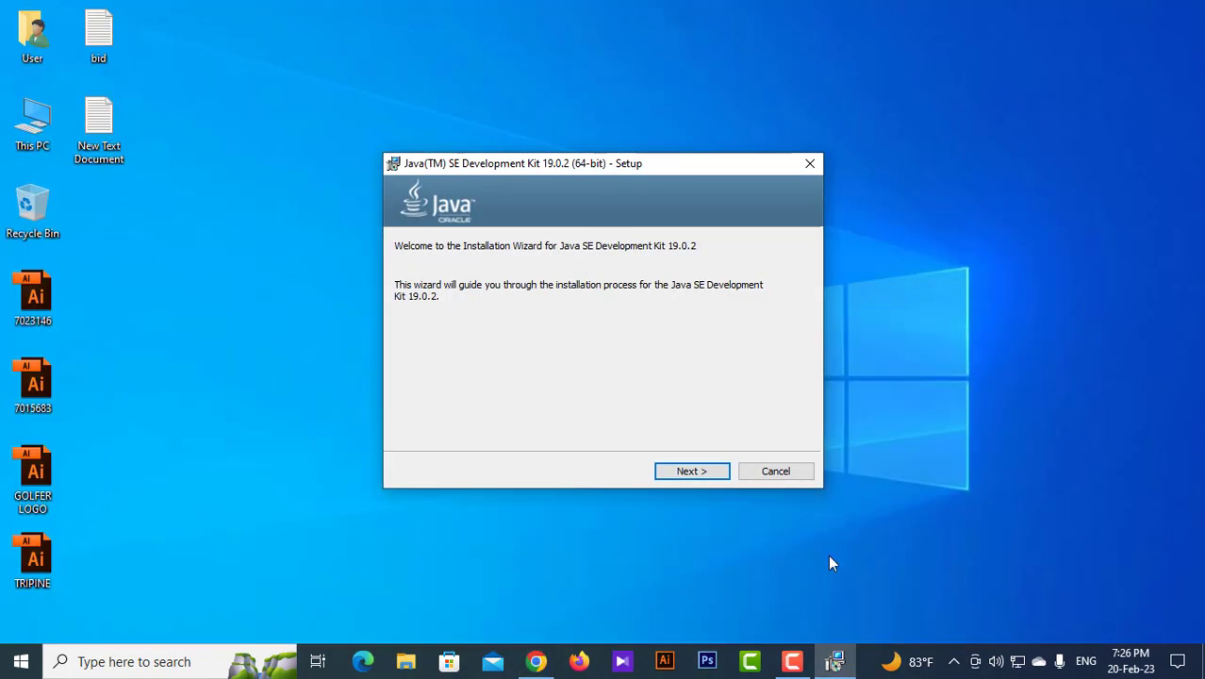
click(689, 477)
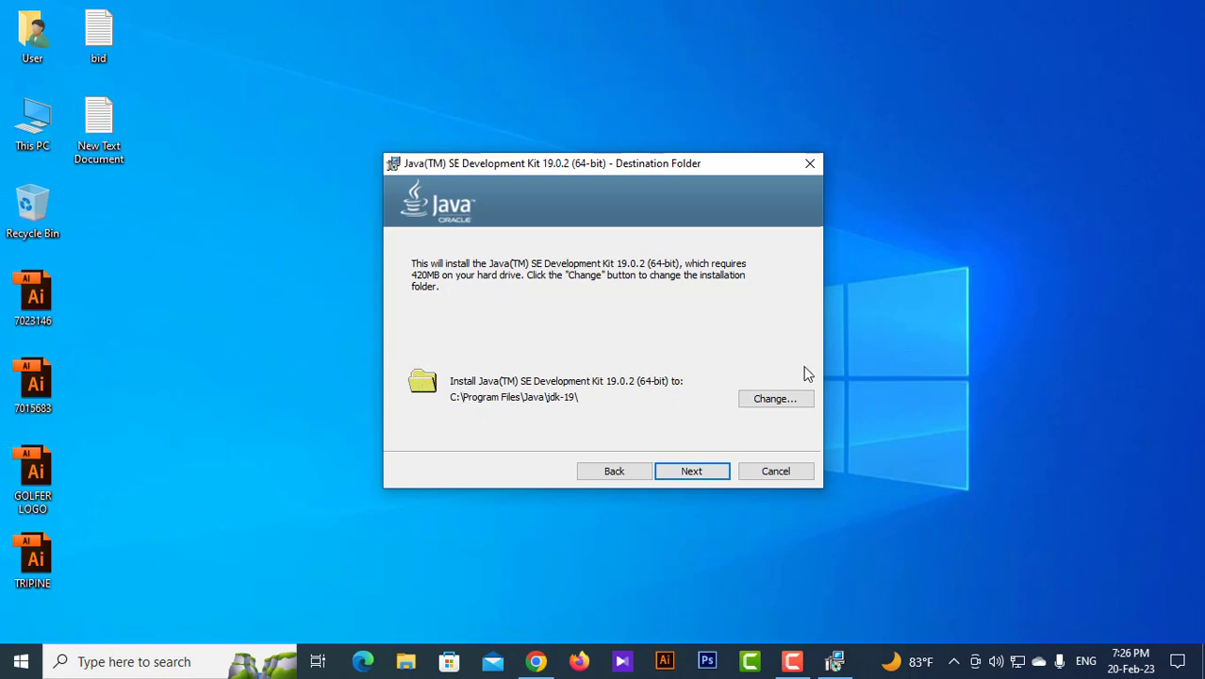
click(693, 471)
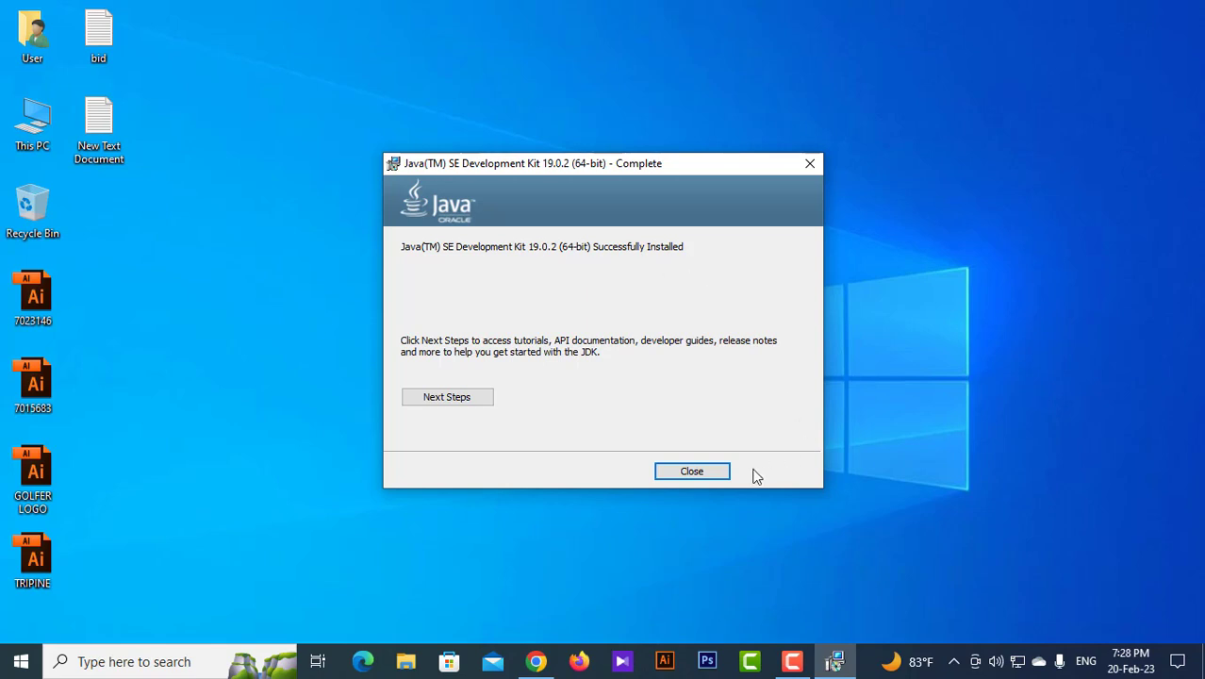
click(706, 471)
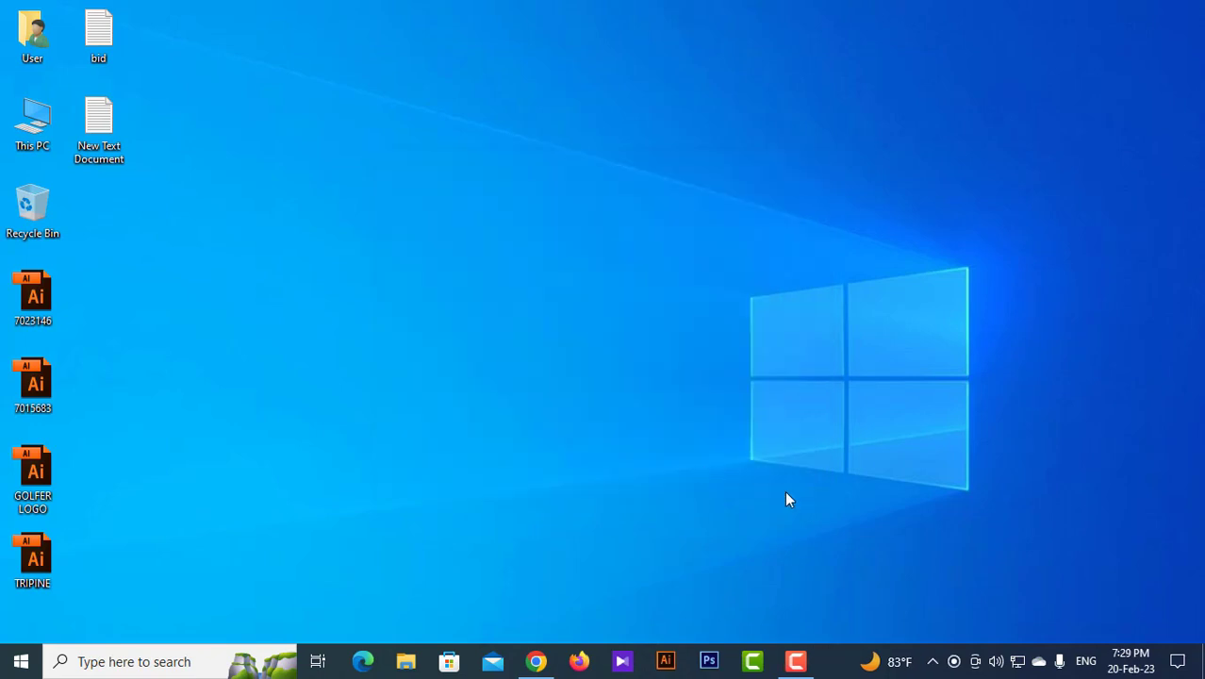
Step: Open the Java folder inside Program Files on Local Disk (C:) in File Explorer
double_click(33, 130)
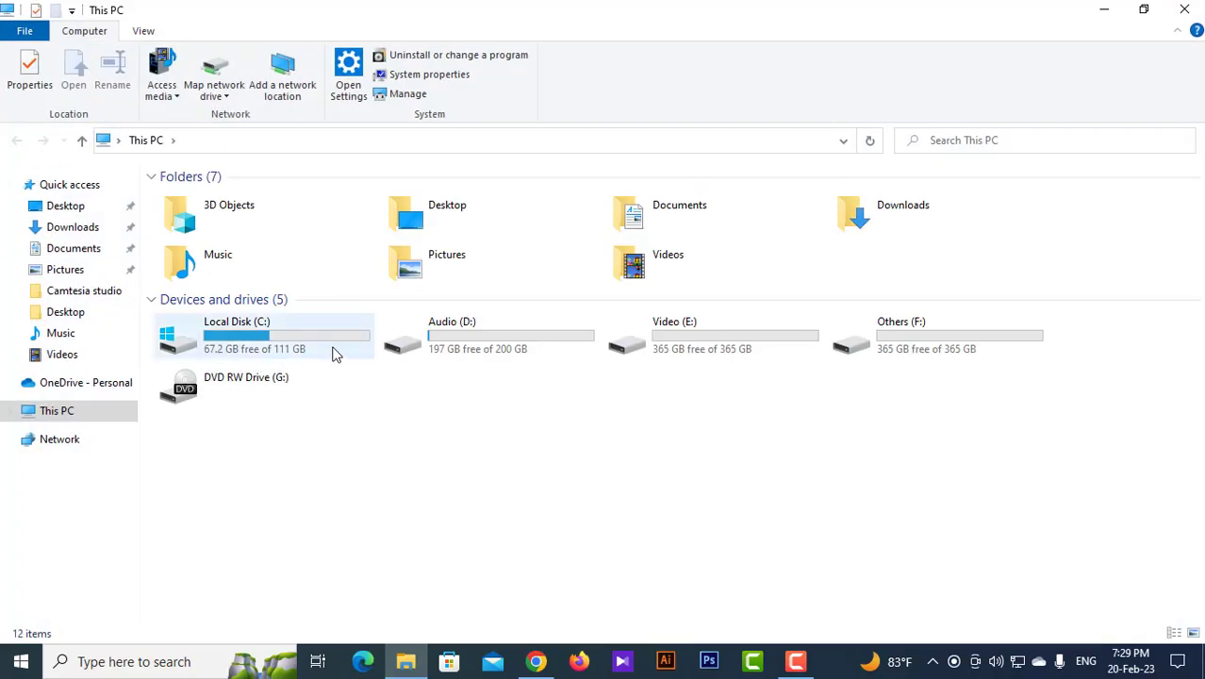
mouse_move(314, 341)
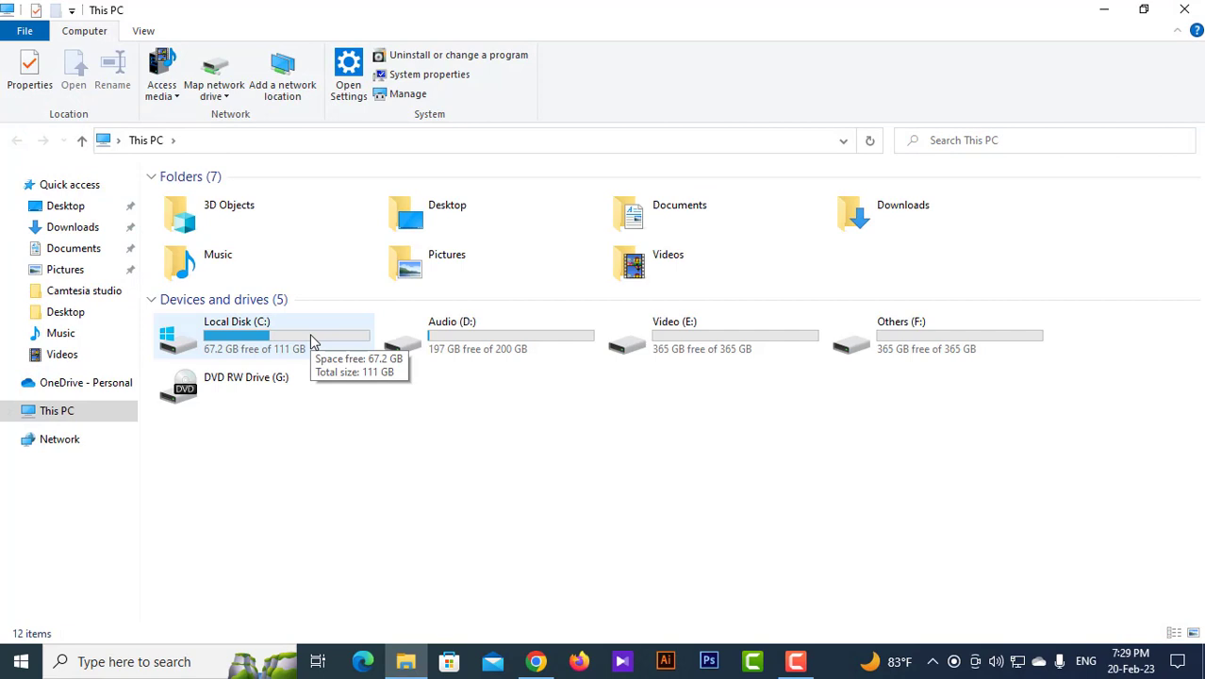
double_click(313, 341)
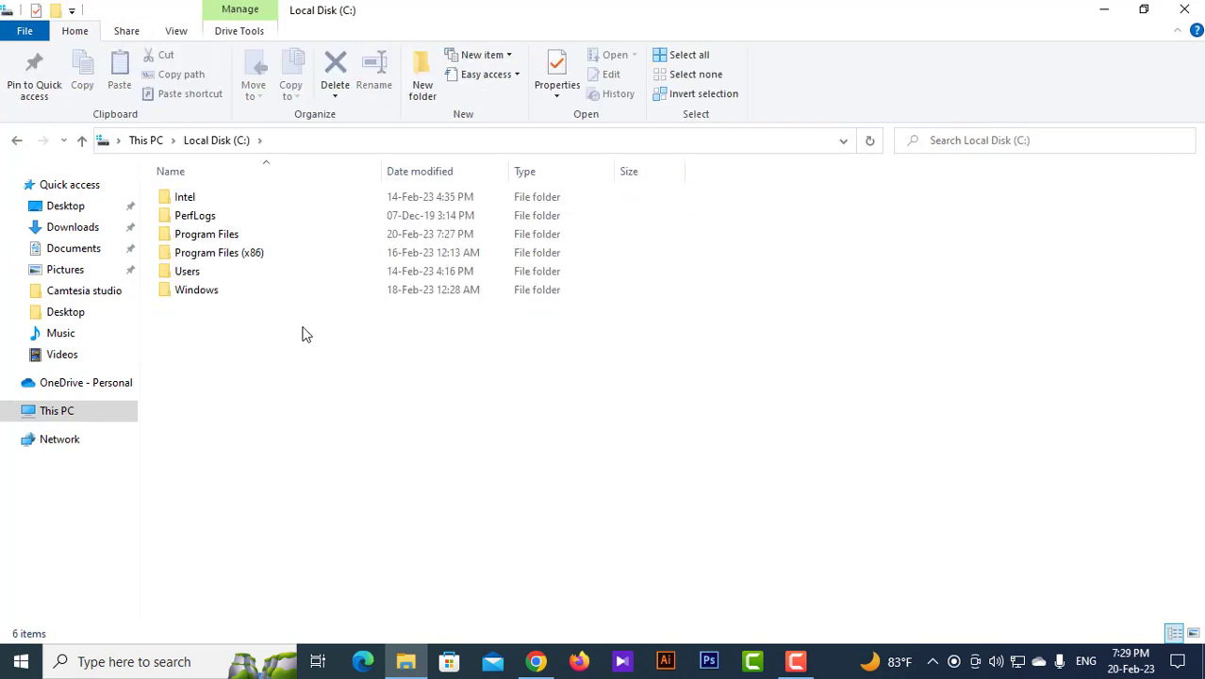
double_click(263, 241)
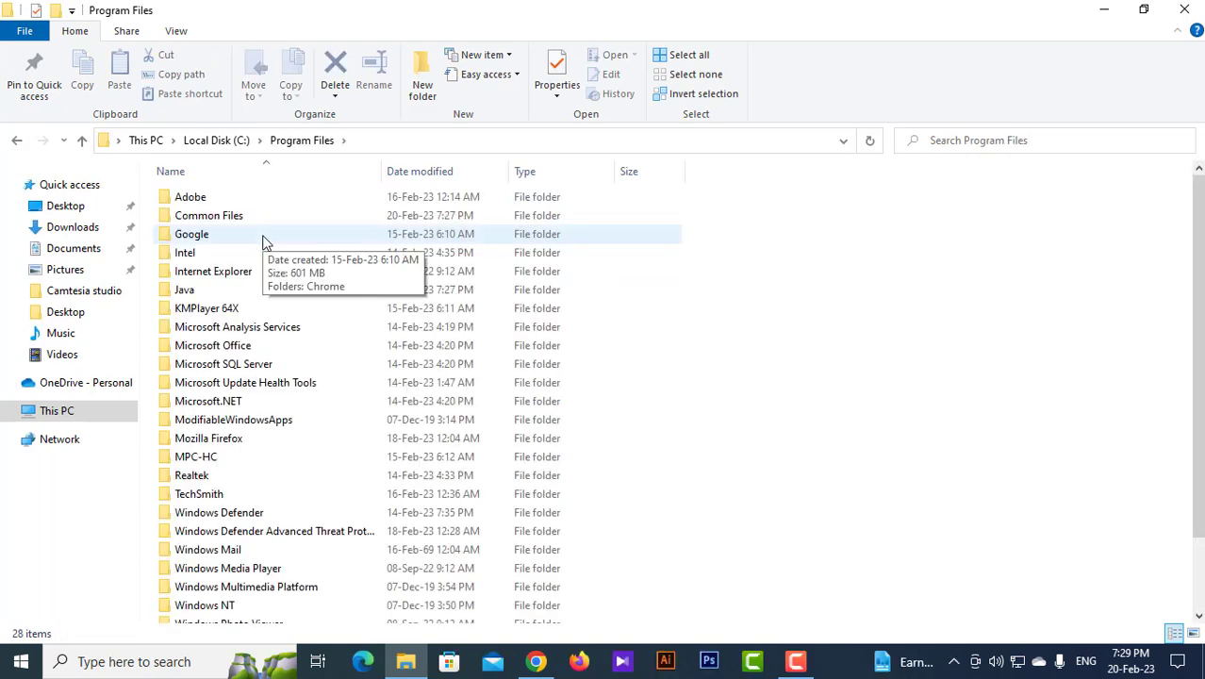
double_click(252, 291)
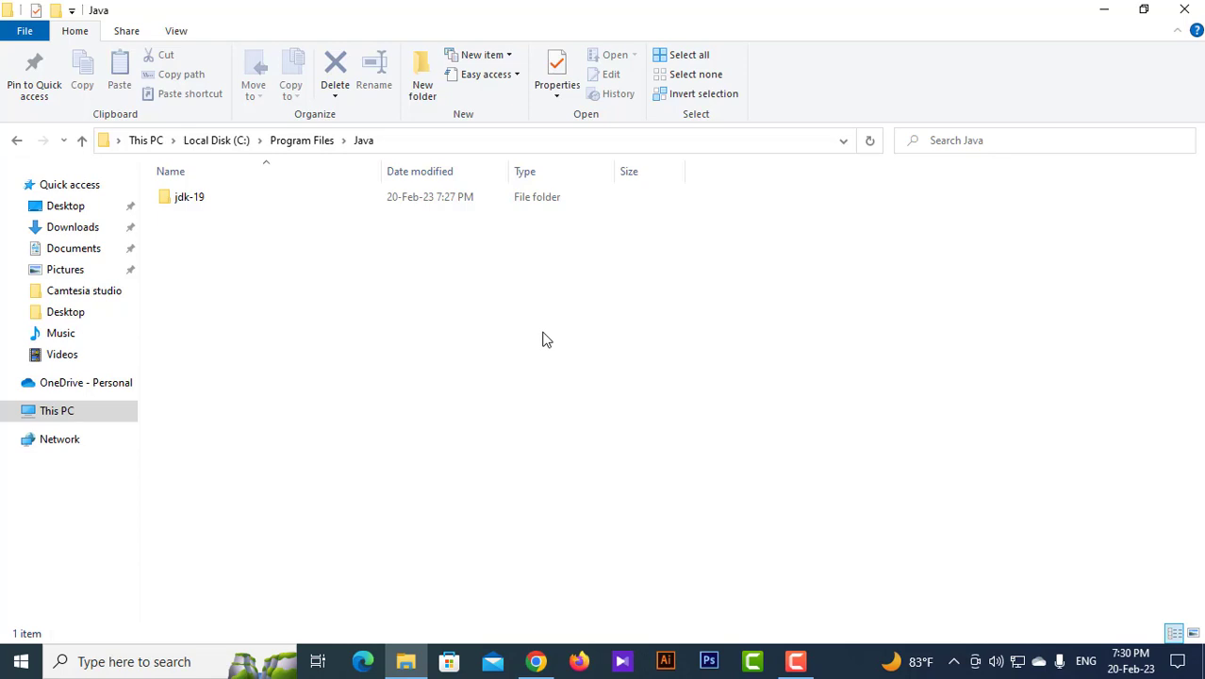
Step: Search Windows for "environment", open the system environment variables settings and bring up the Environment Variables dialog
click(139, 661)
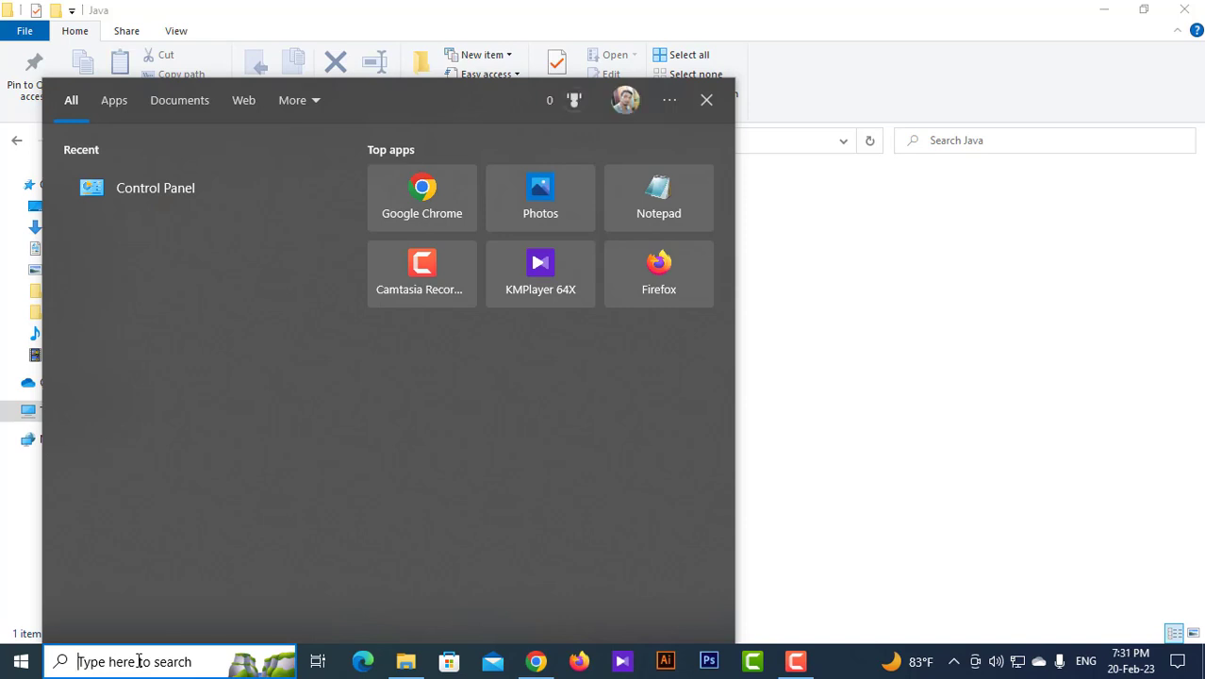
text(en)
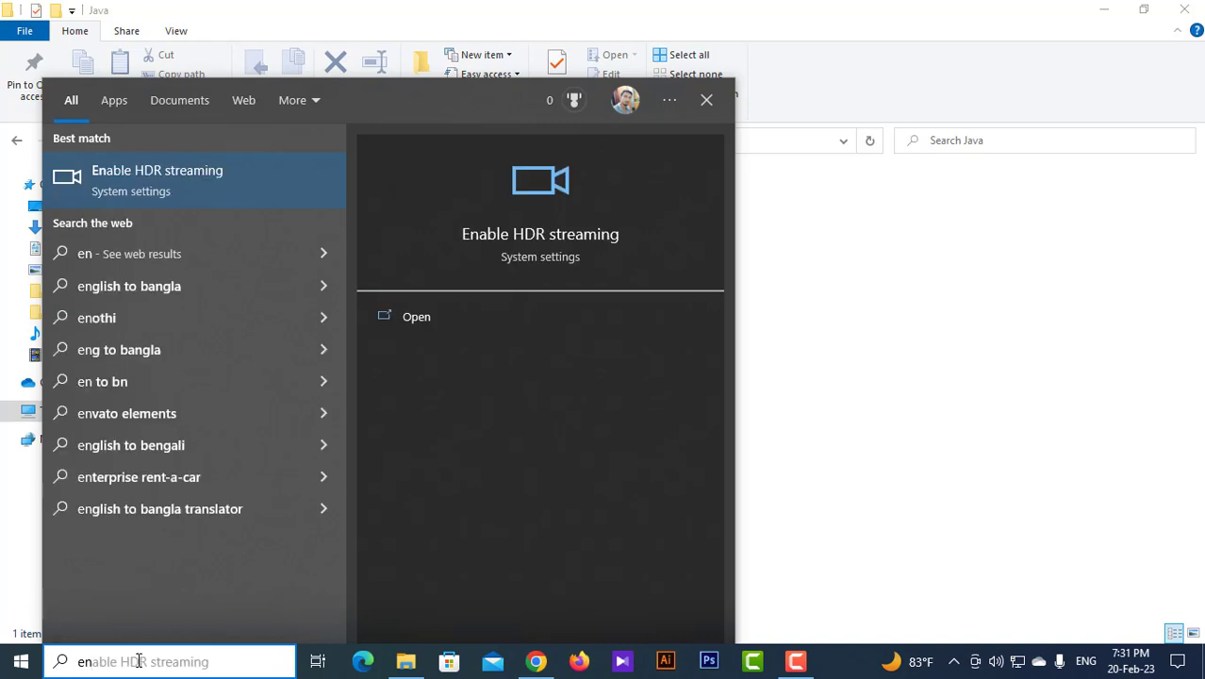
text(viron)
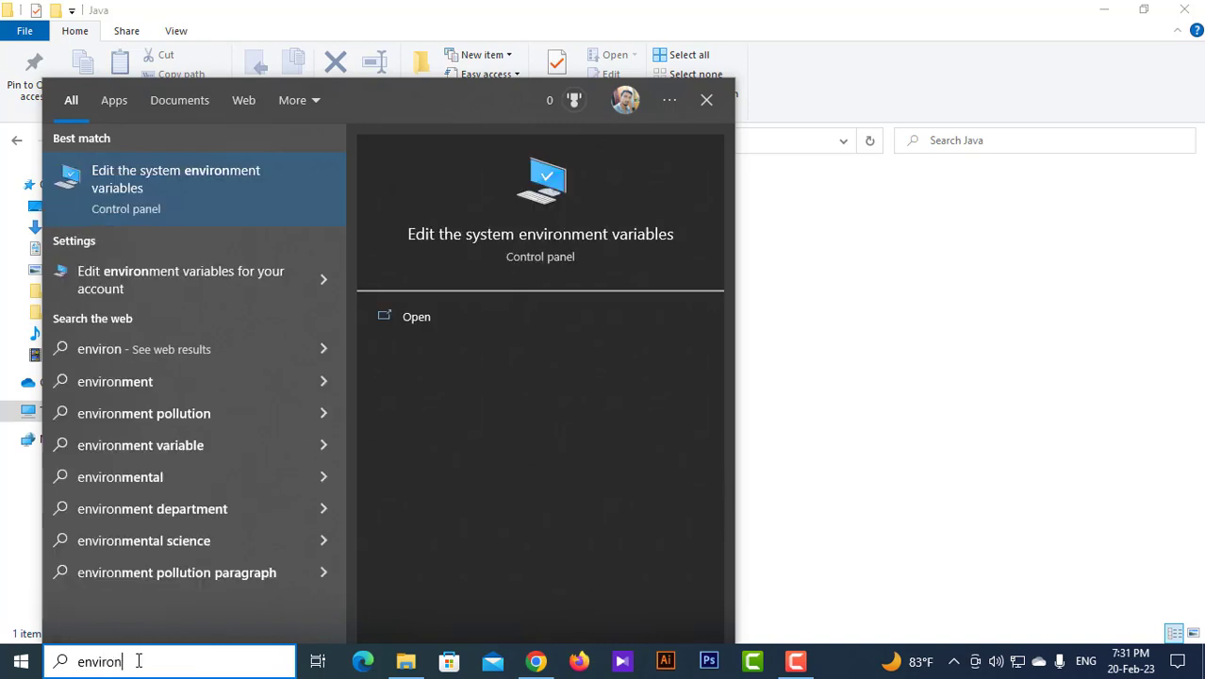
text(ment)
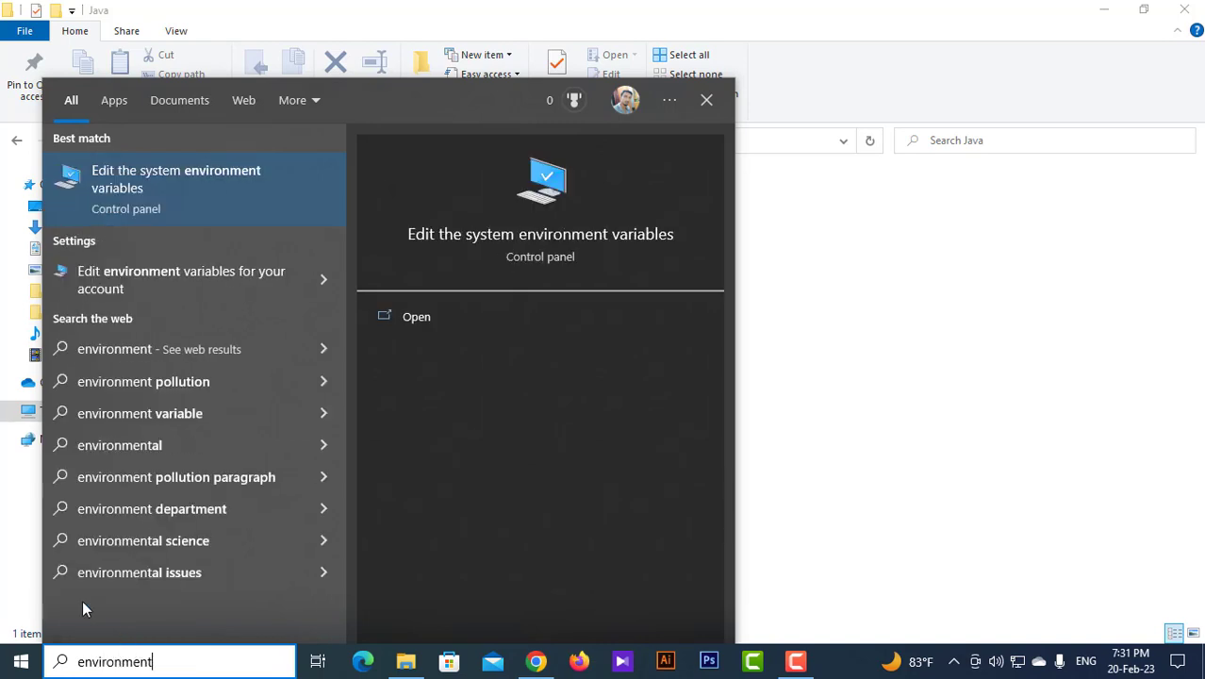
click(196, 192)
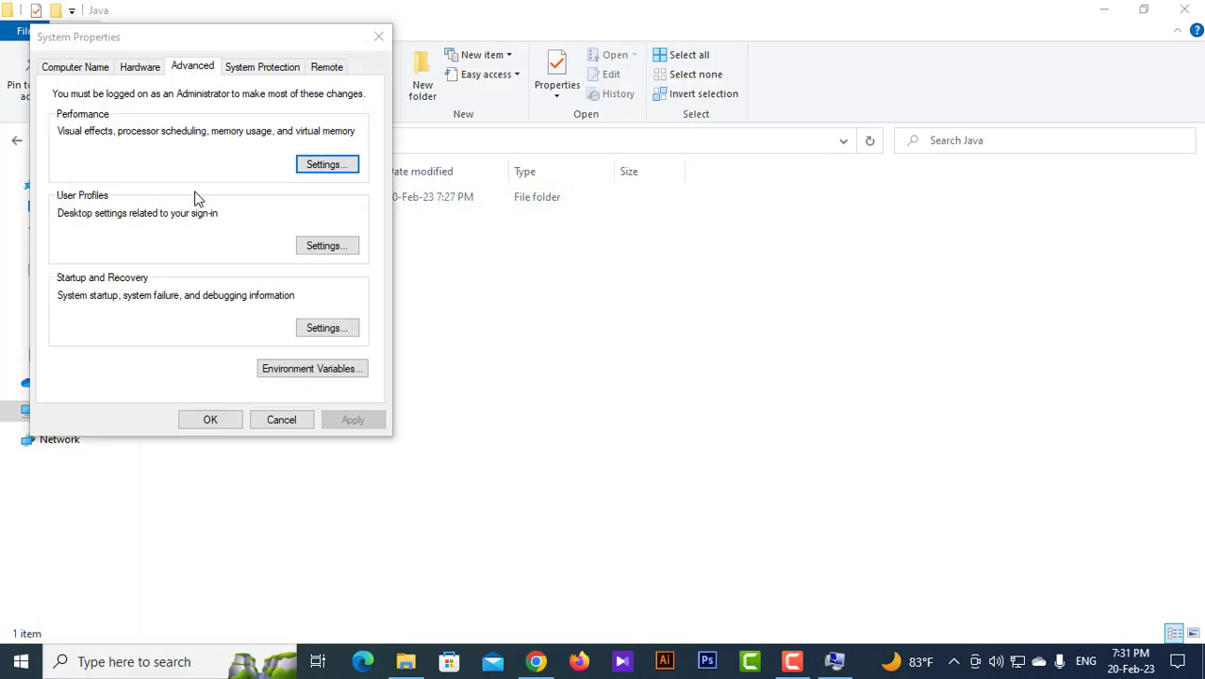
click(334, 371)
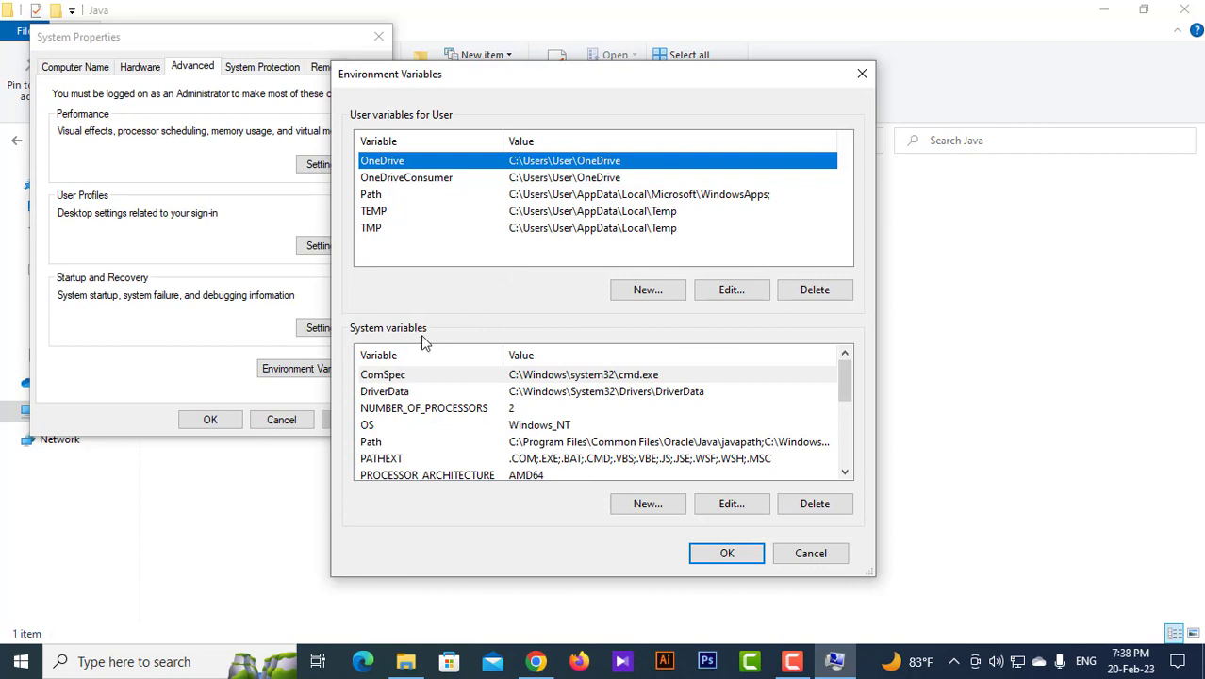
Step: Start a new system variable and name it JAVA_HOME
click(655, 511)
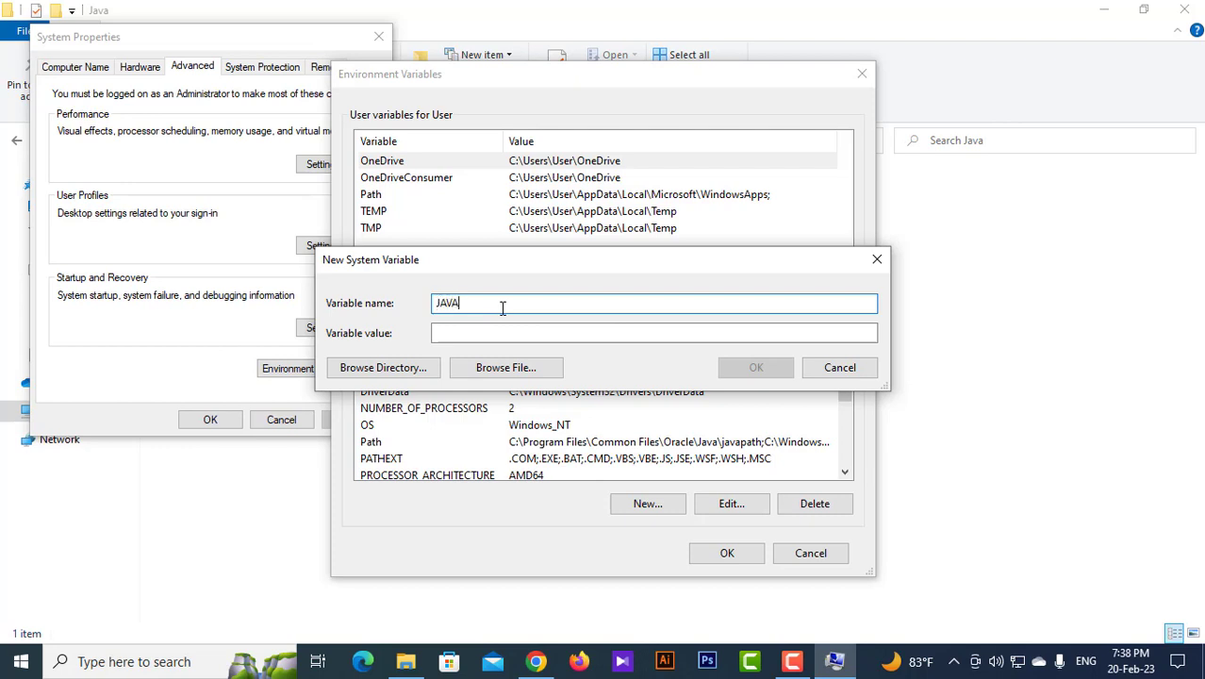
text(HOME)
click(464, 333)
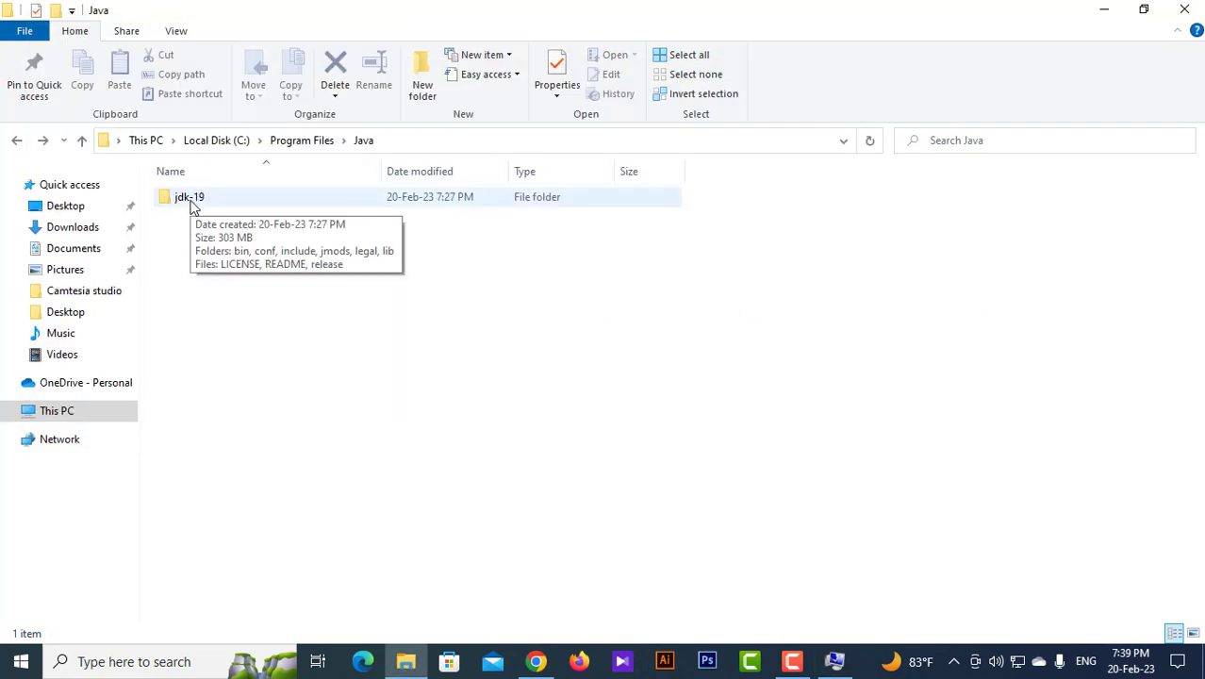
Step: Switch to File Explorer, open the jdk-19 folder inside Java and copy its full path, C:\Program Files\Java\jdk-19
click(19, 142)
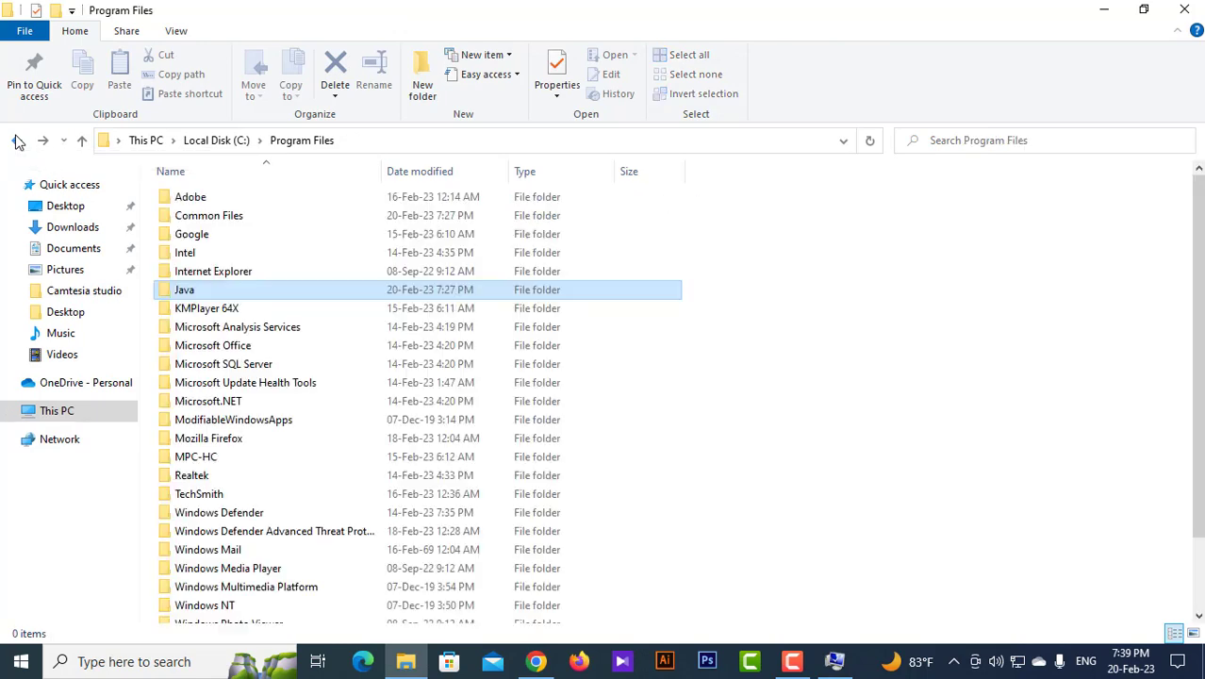
double_click(269, 291)
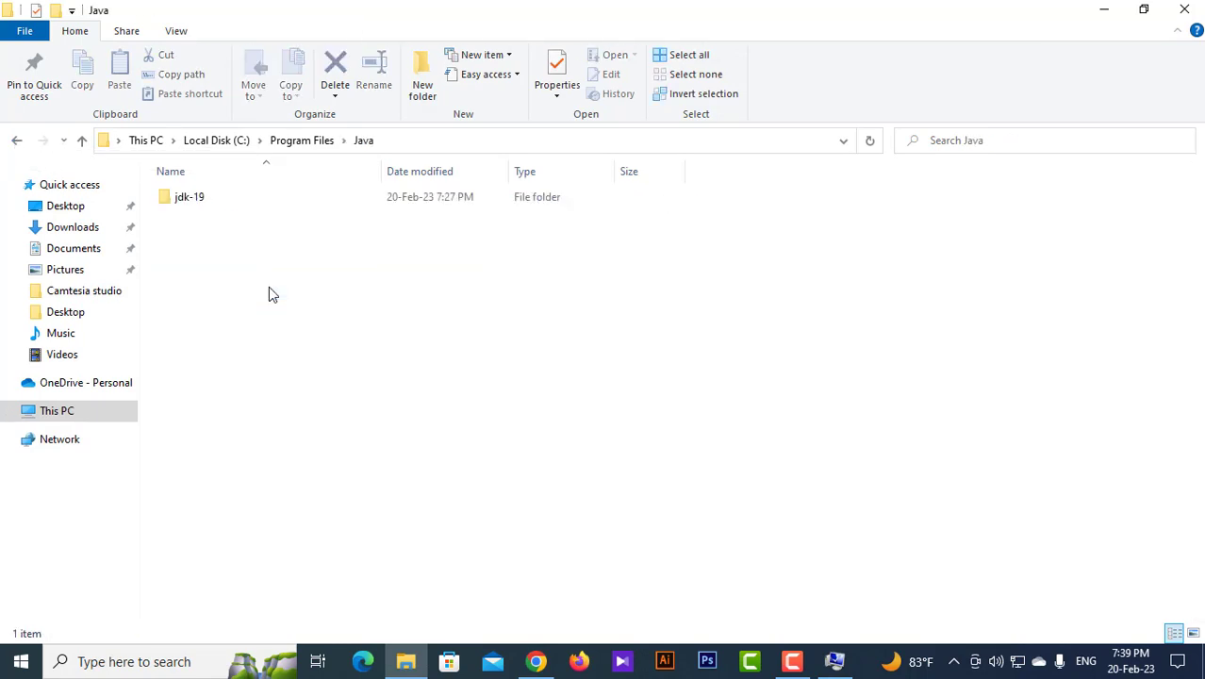
double_click(226, 197)
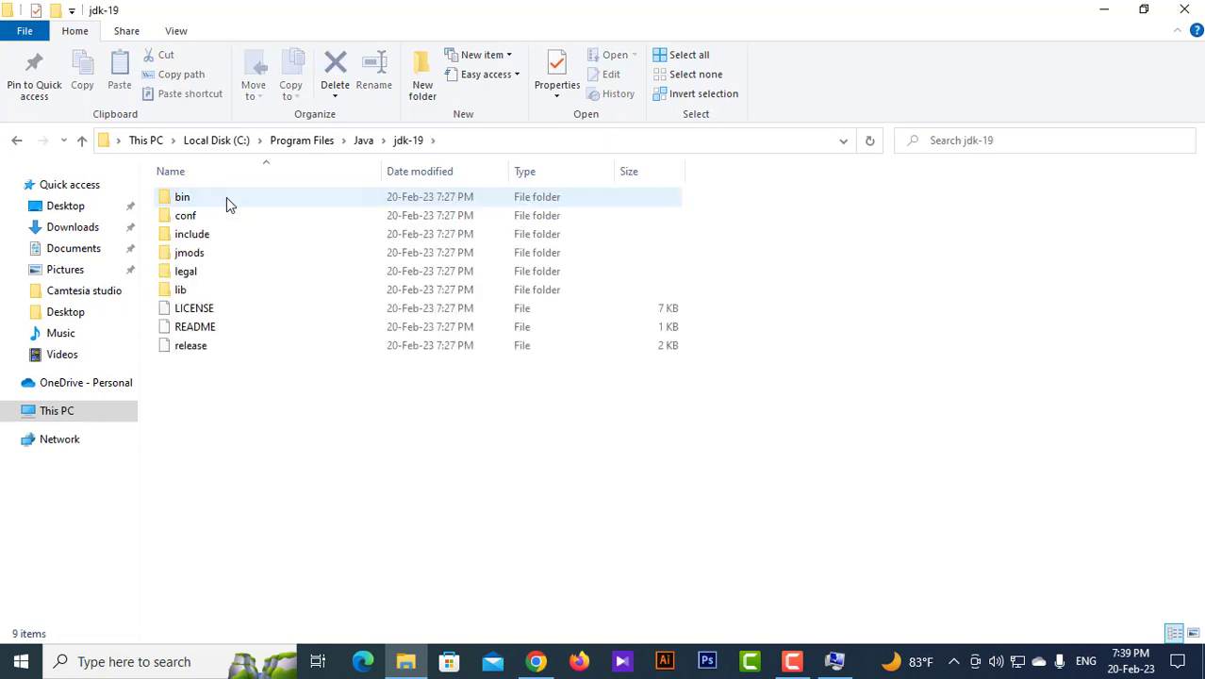
click(471, 148)
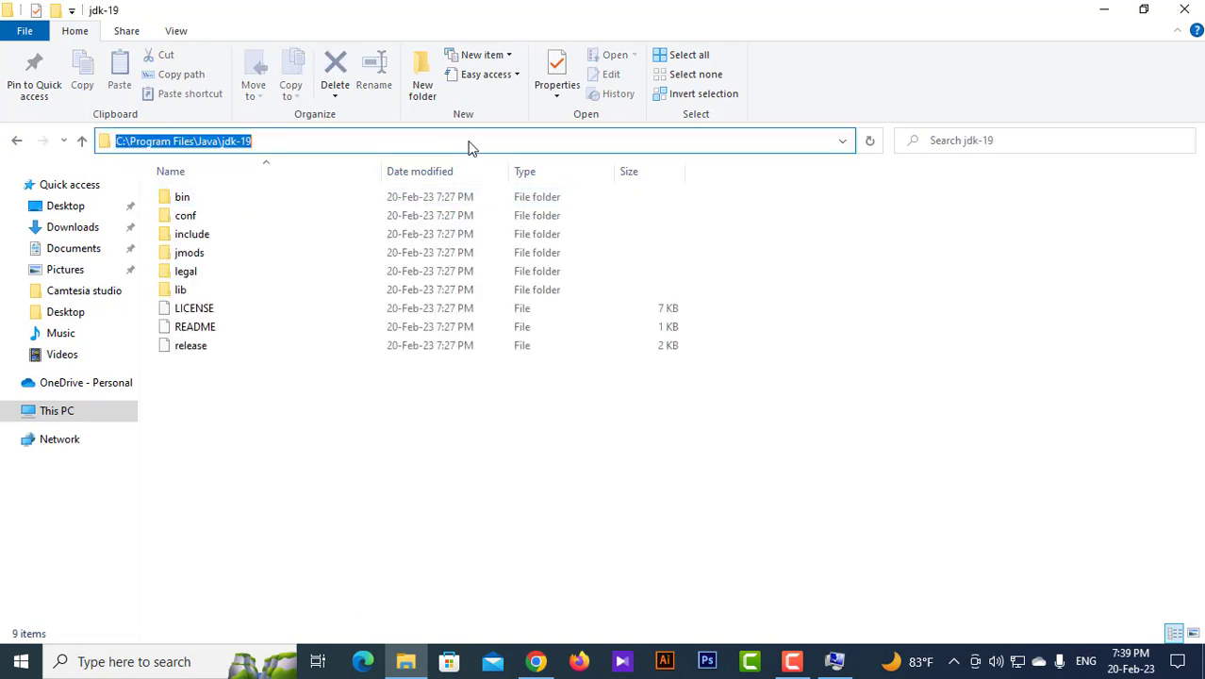
right_click(215, 143)
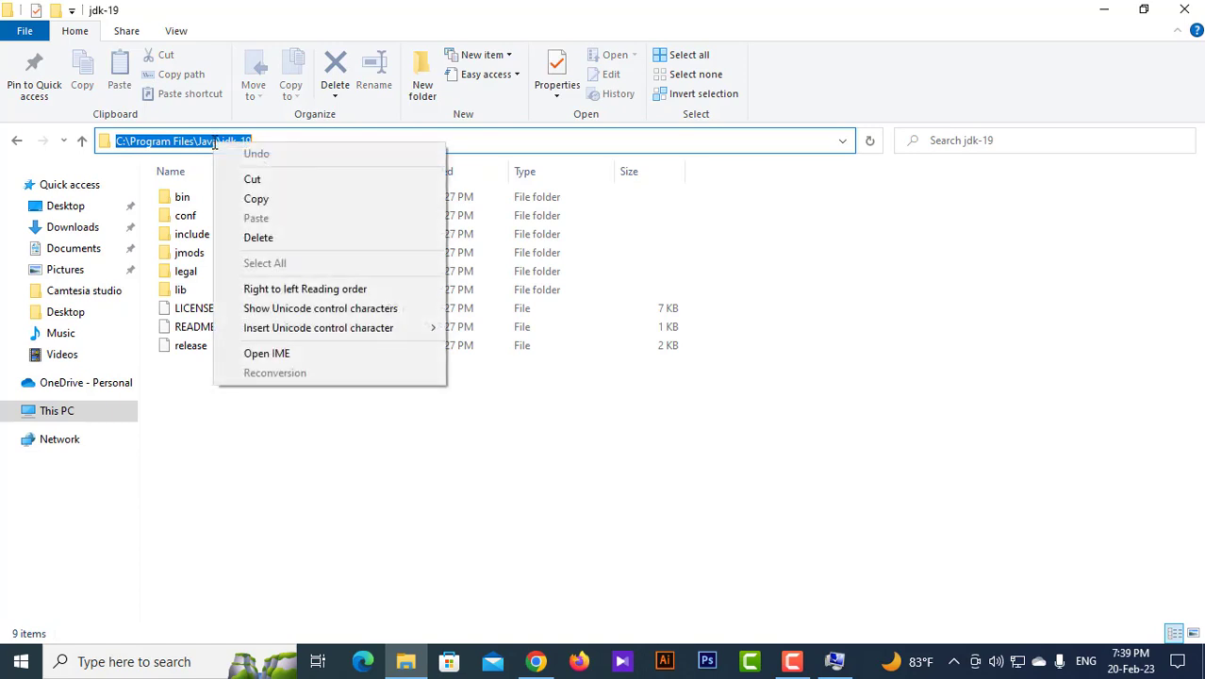
click(288, 200)
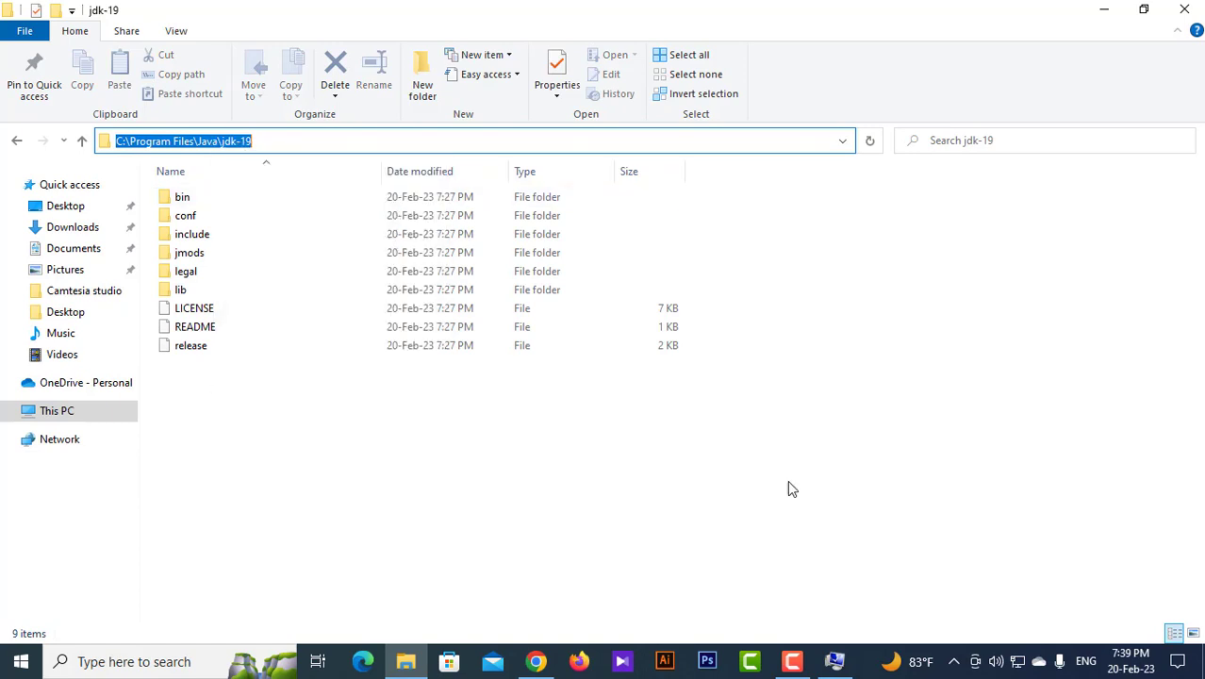
Step: Return to the new system variable, paste C:\Program Files\Java\jdk-19 as the JAVA_HOME value and save it
click(834, 660)
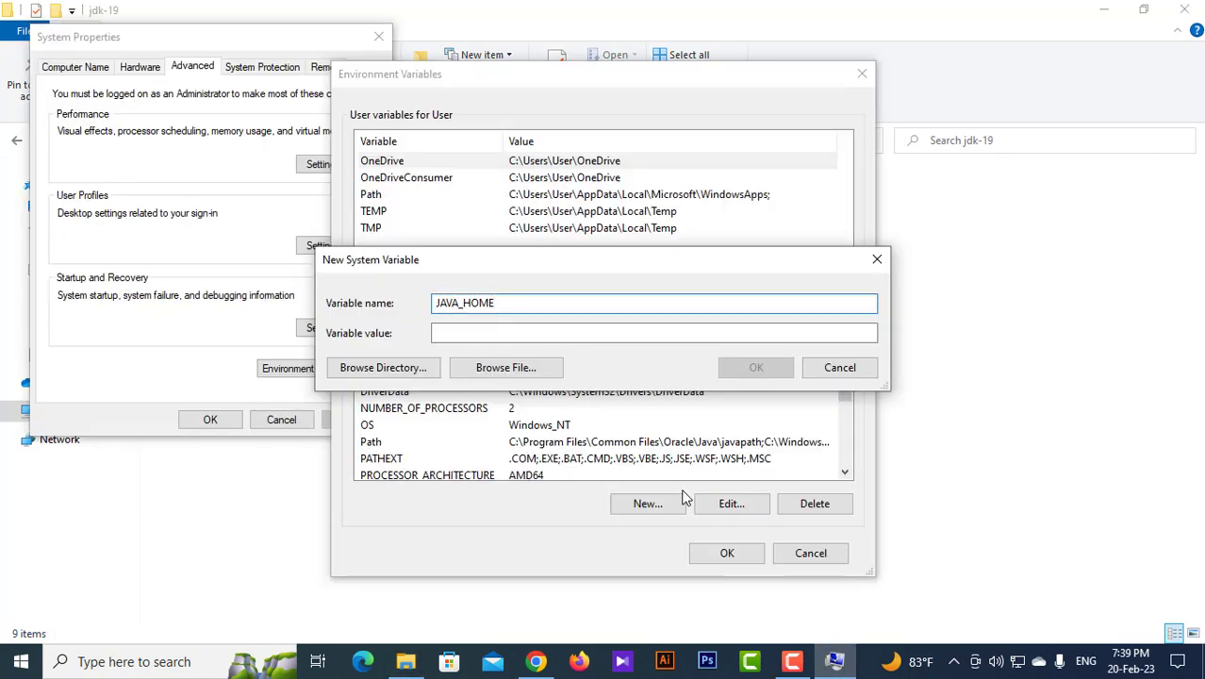
click(460, 332)
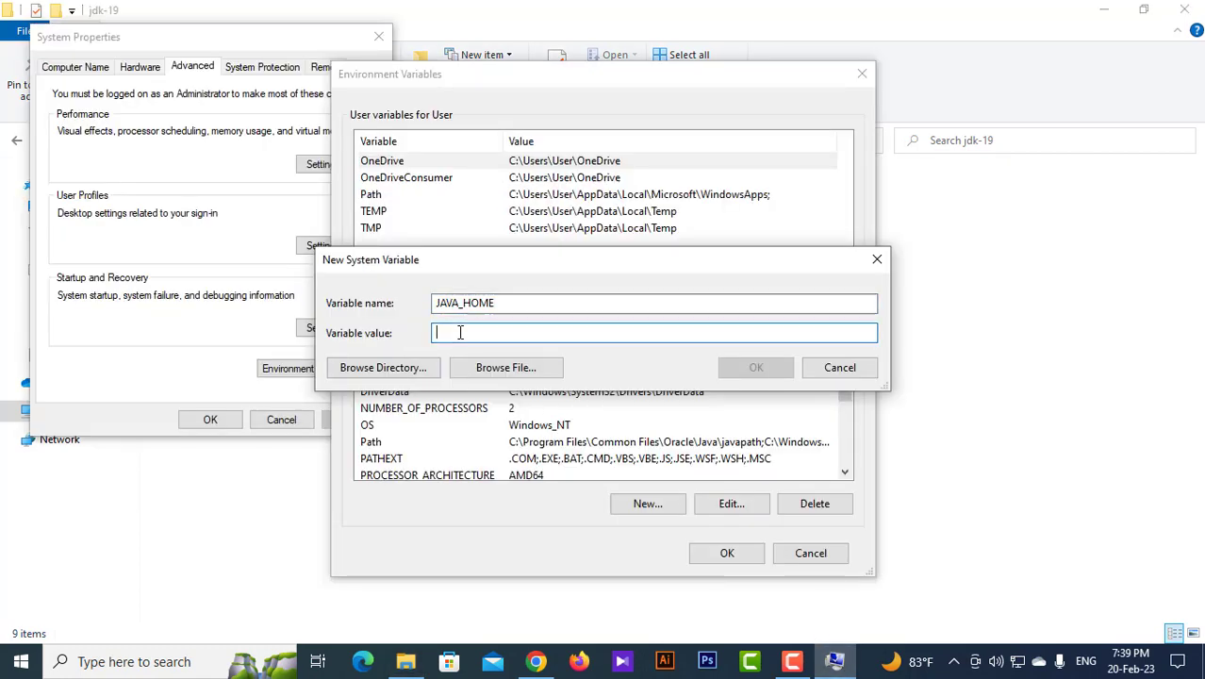
key(ctrl+v)
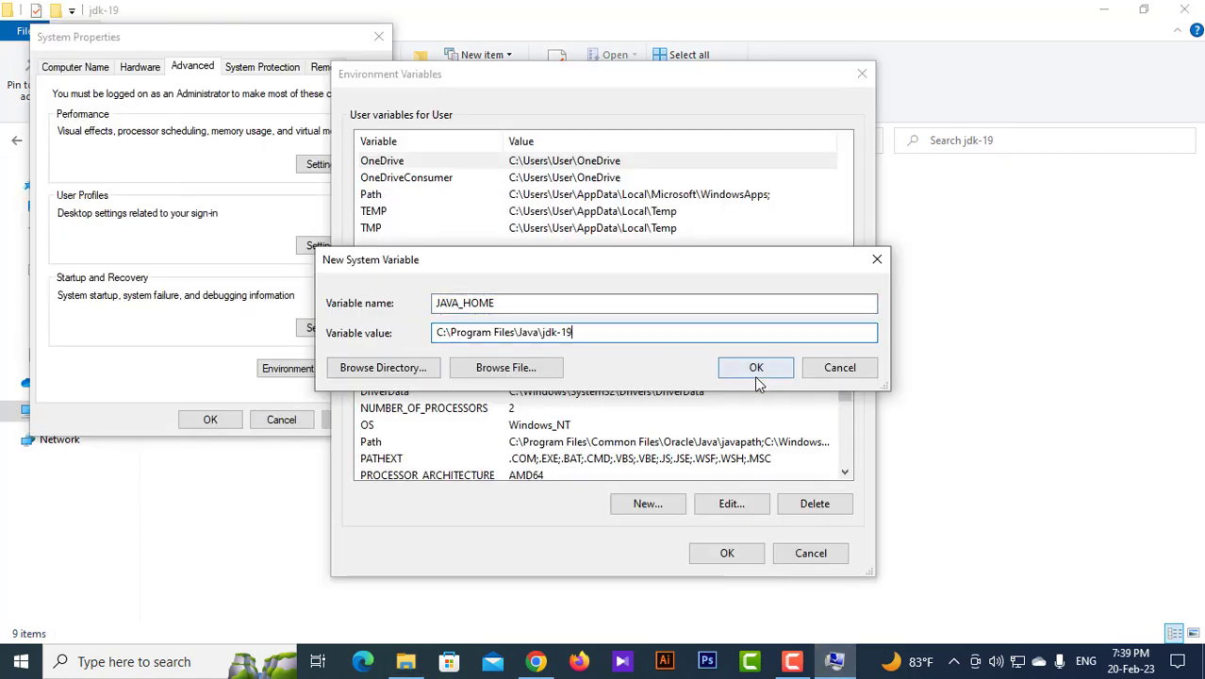
click(755, 368)
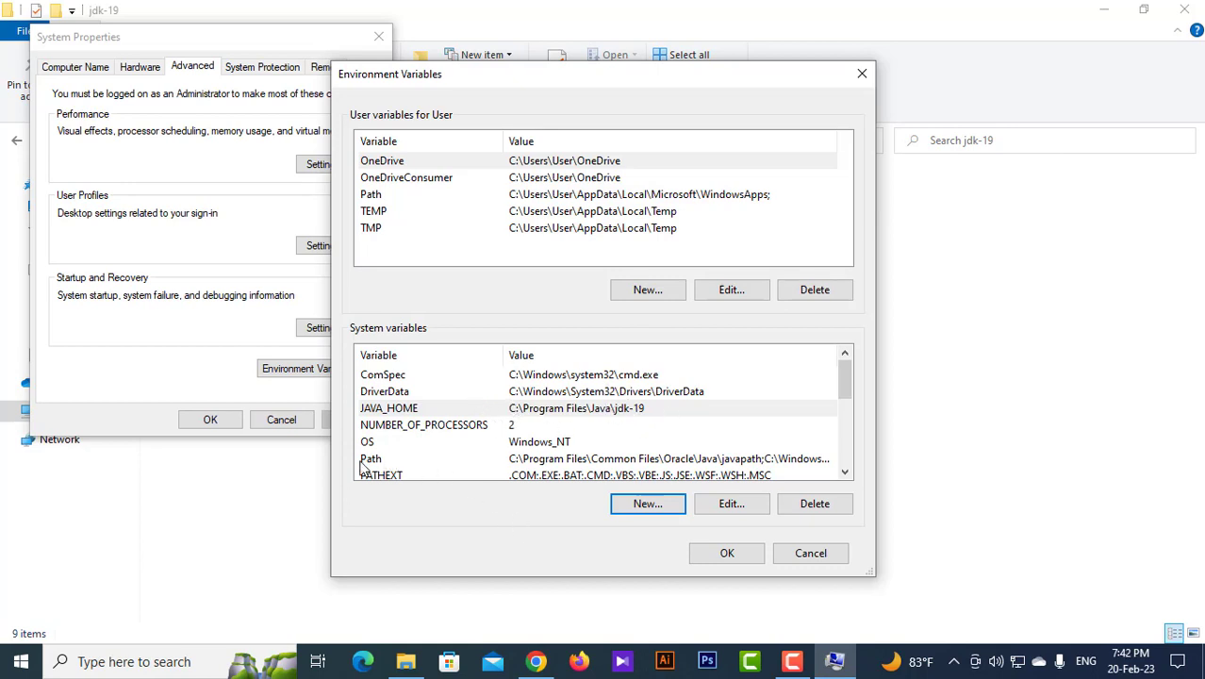
Step: Open the system Path variable for editing and start a new entry in its list
click(544, 461)
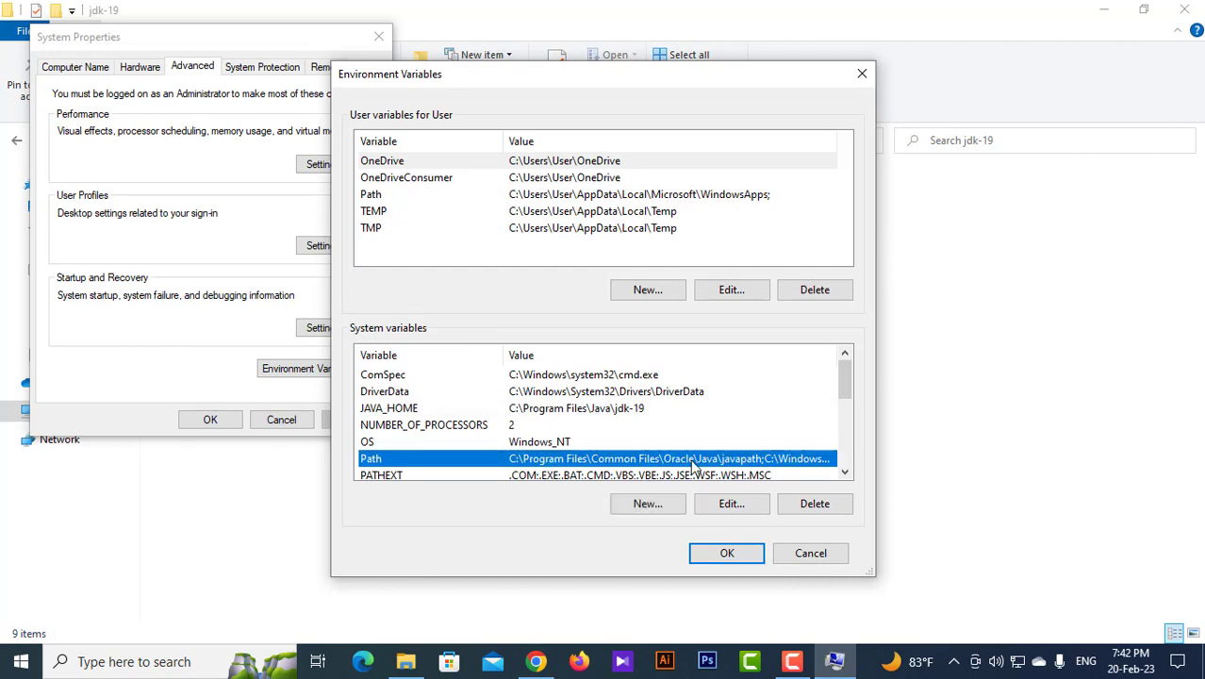
click(732, 505)
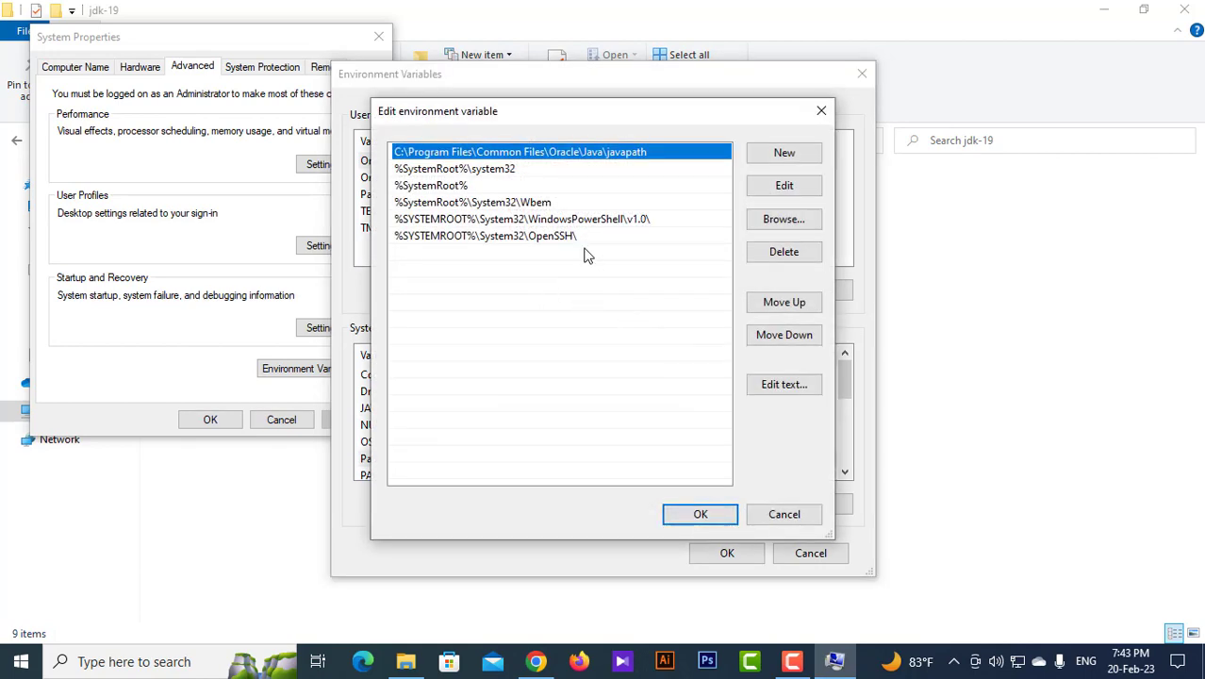
click(782, 154)
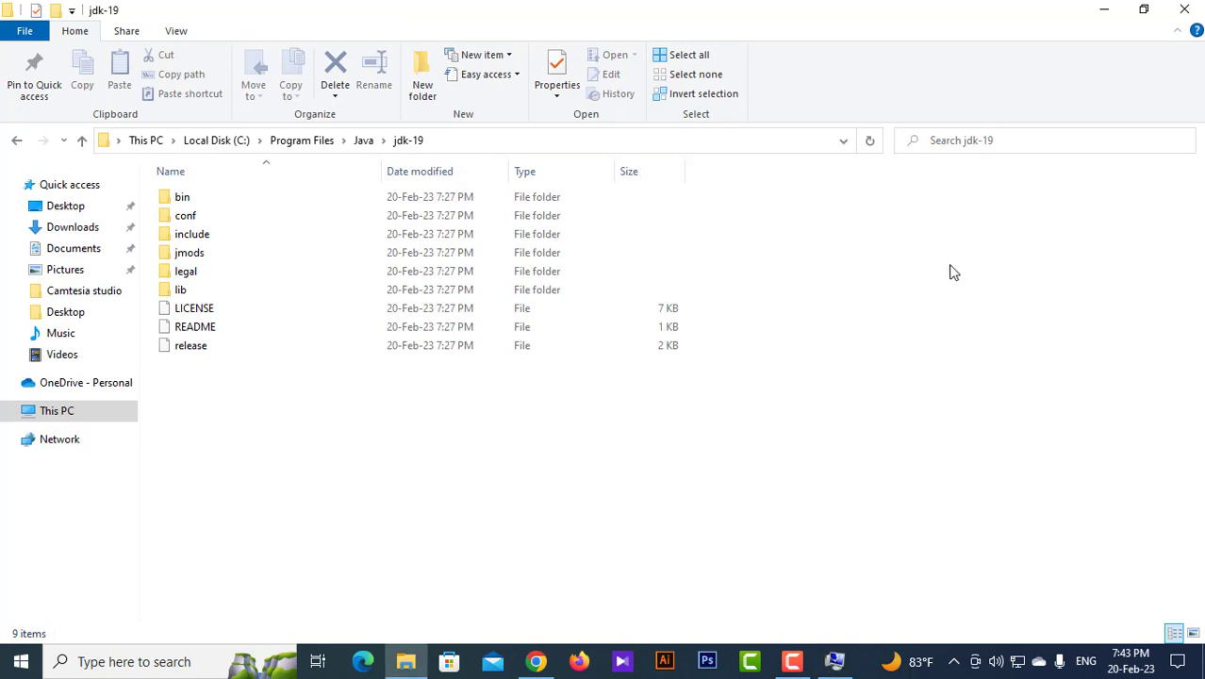
Step: Switch to File Explorer, open the bin folder inside jdk-19 and copy its full path, C:\Program Files\Java\jdk-19\bin
click(233, 203)
double_click(234, 203)
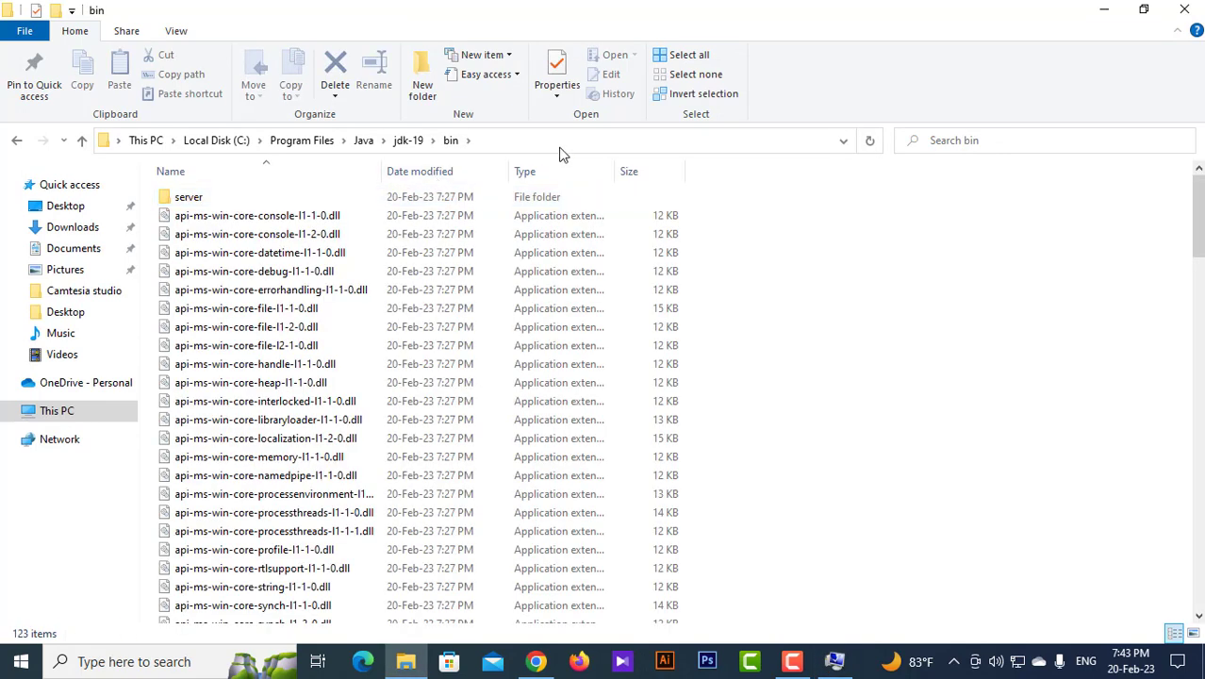
click(490, 138)
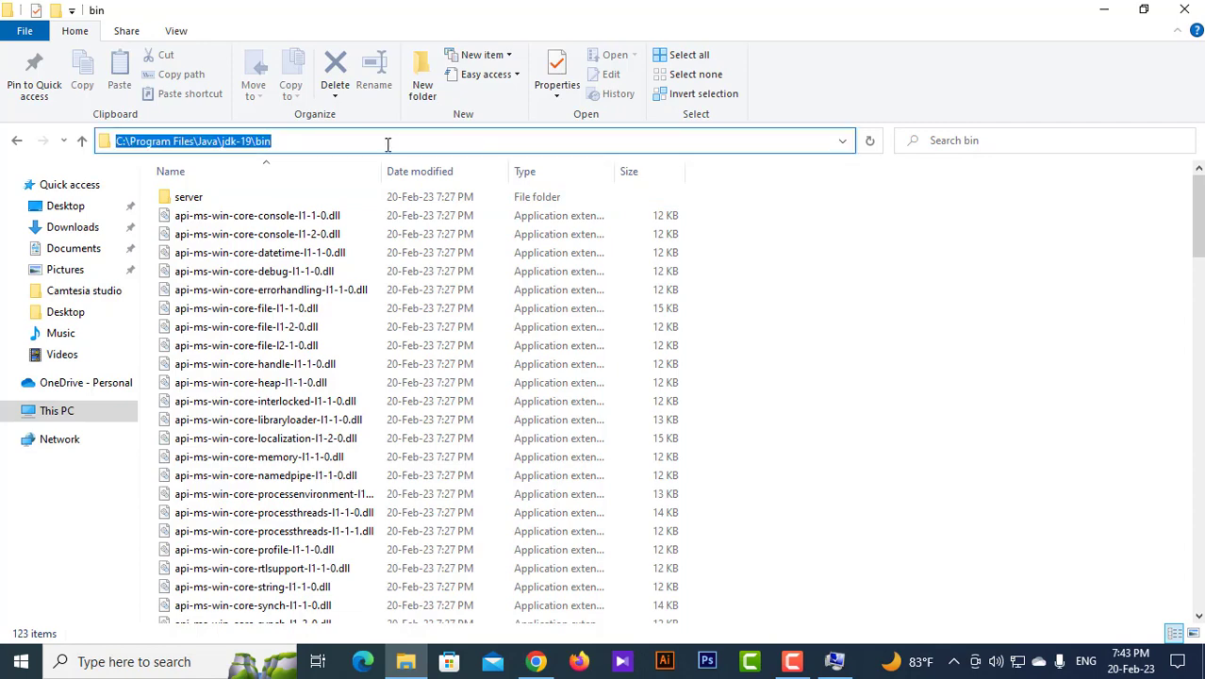
right_click(235, 144)
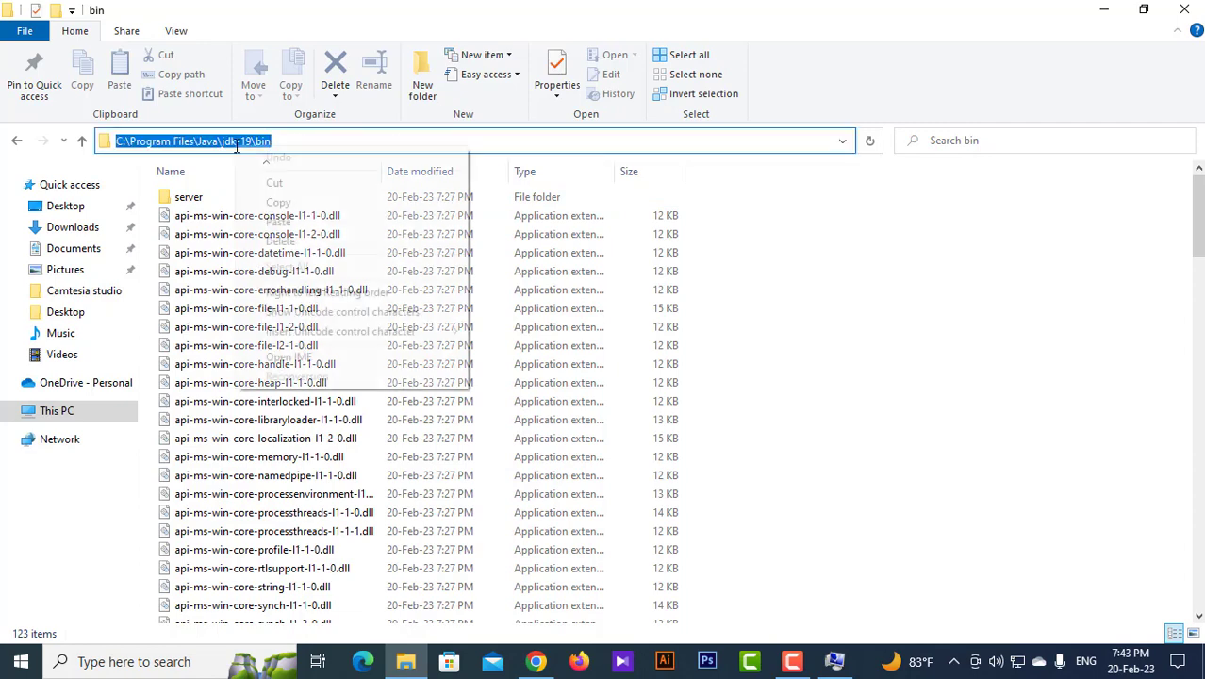
click(295, 199)
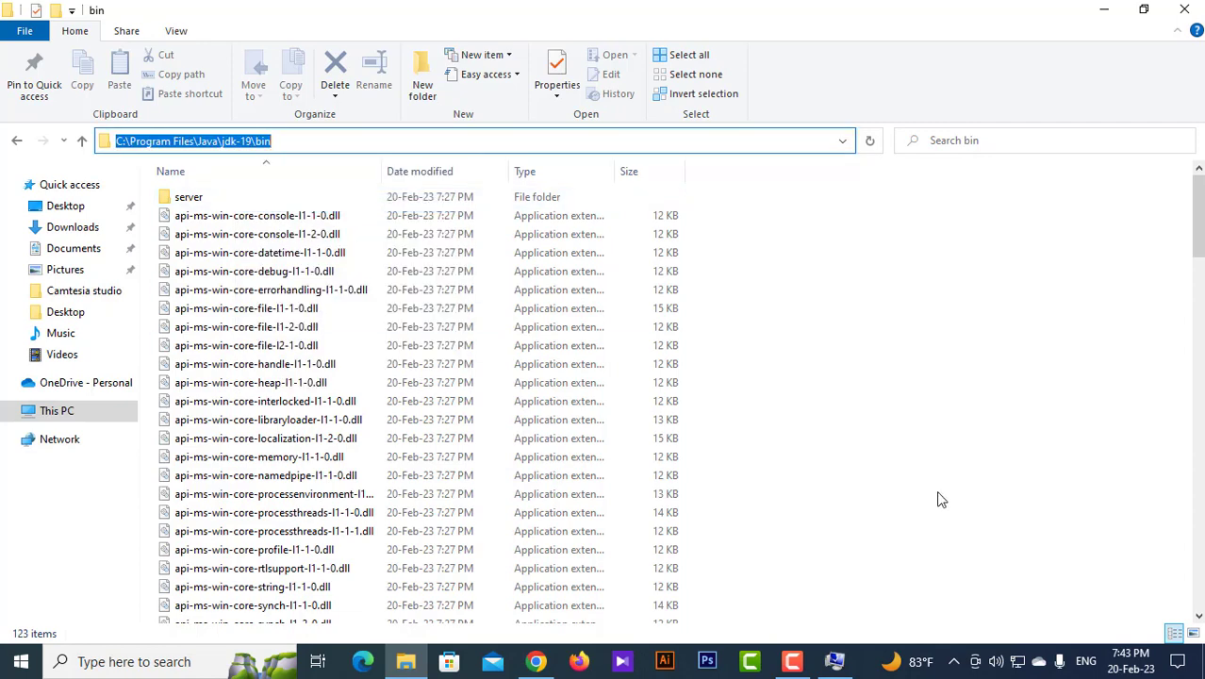
Step: Return to the Path variable, add C:\Program Files\Java\jdk-19\bin as a new entry and confirm the edit
click(834, 661)
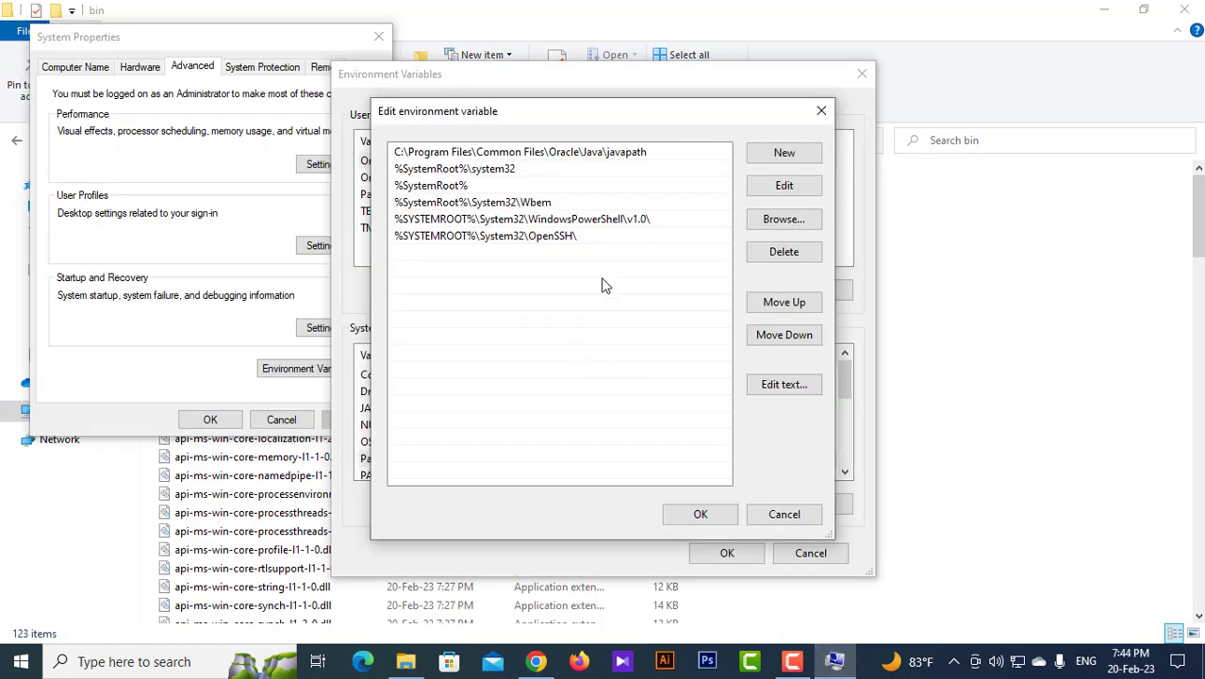
click(790, 152)
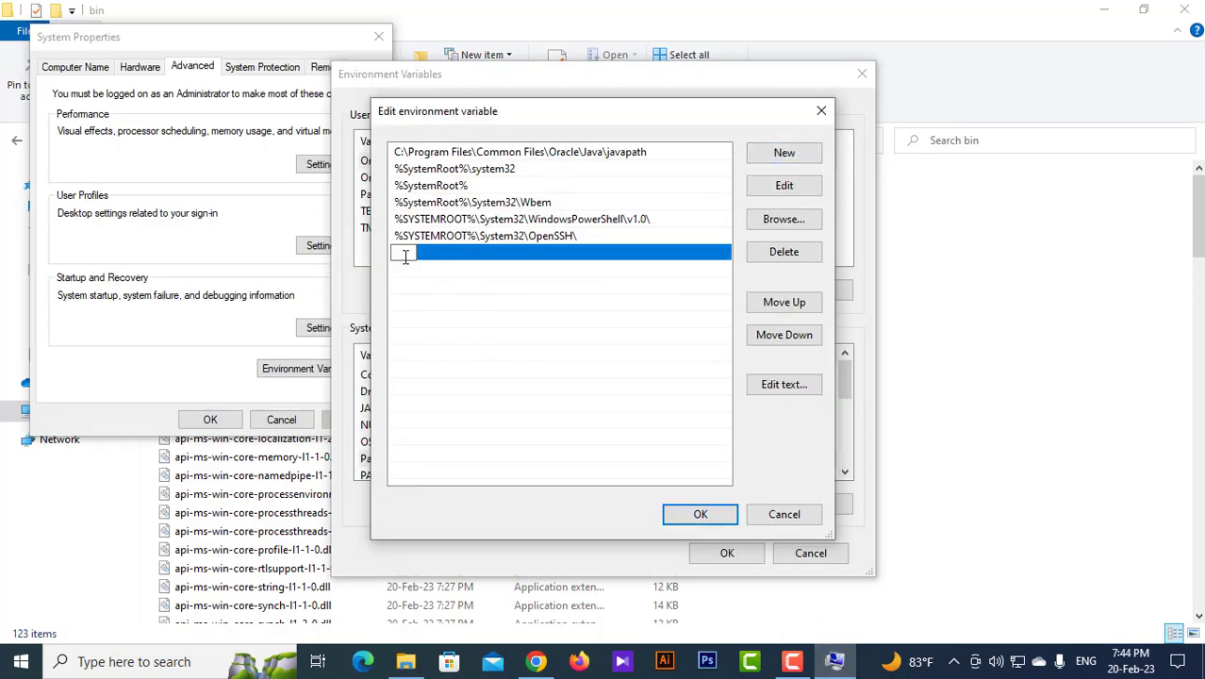
key(ctrl+v)
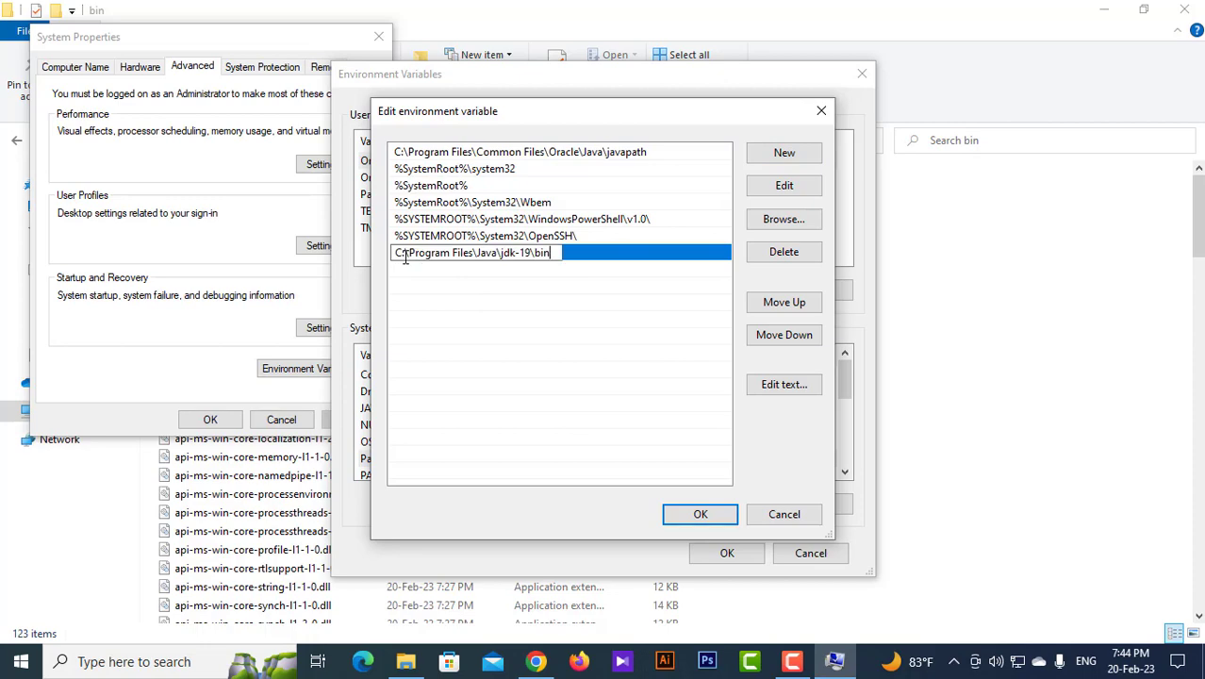
click(697, 515)
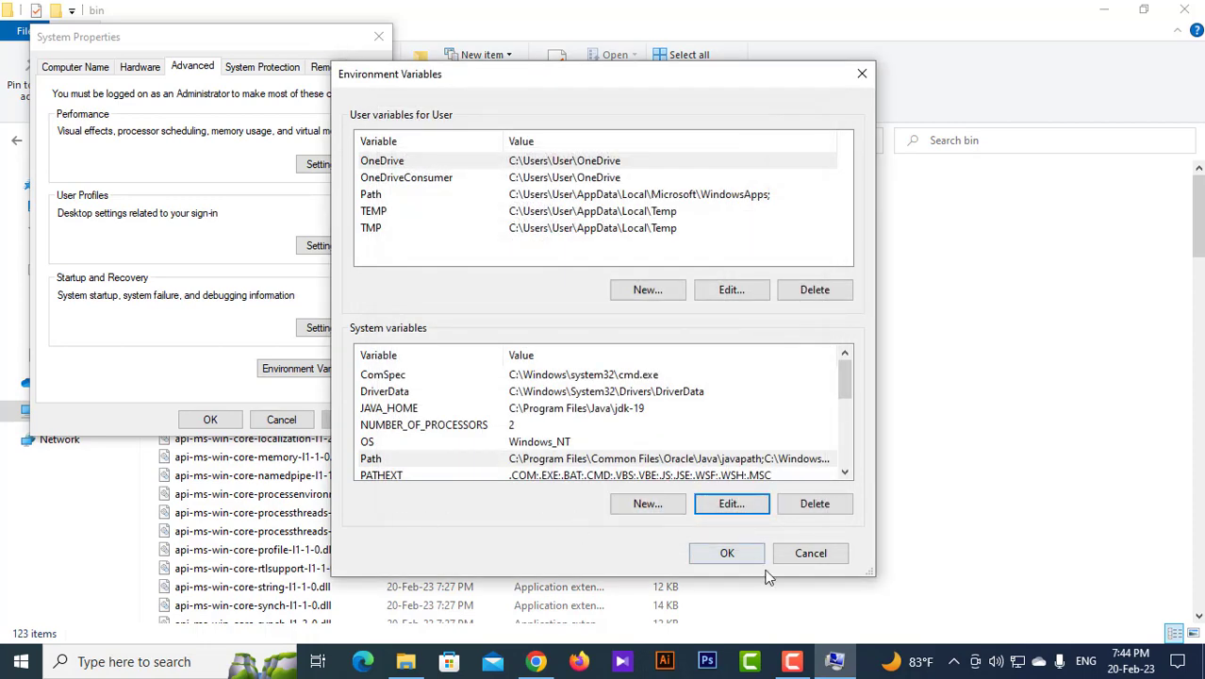
Step: Save the environment variable changes, then close System Properties and the File Explorer window
click(727, 557)
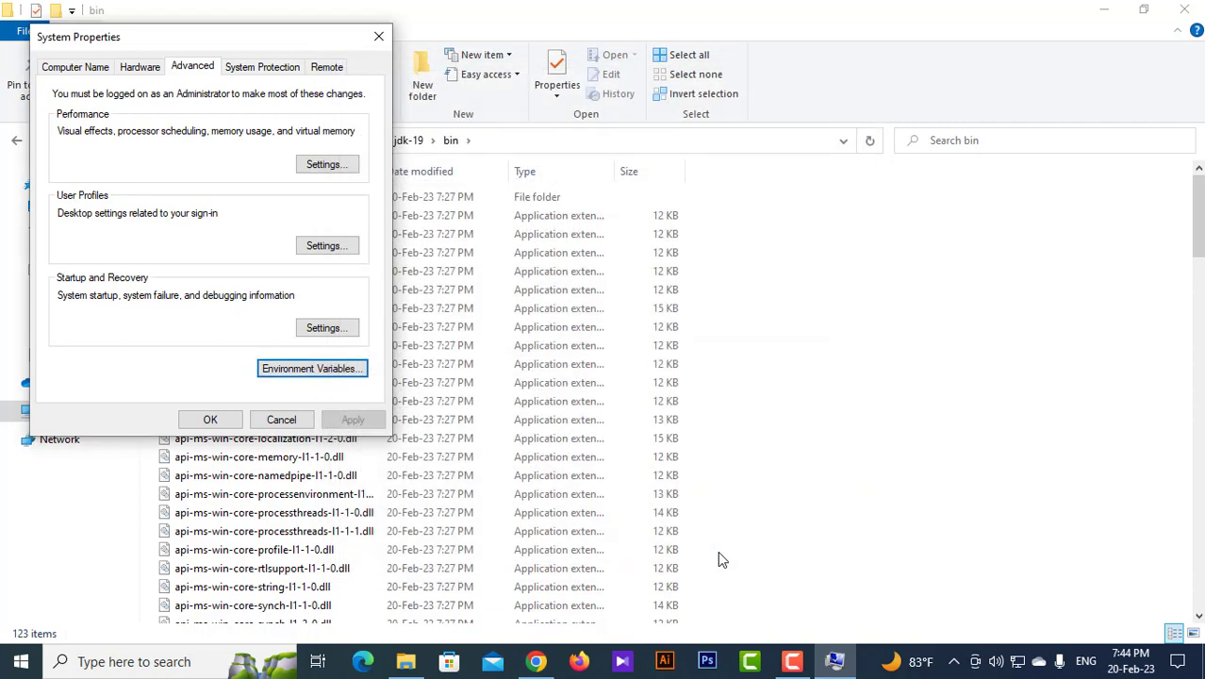
click(209, 421)
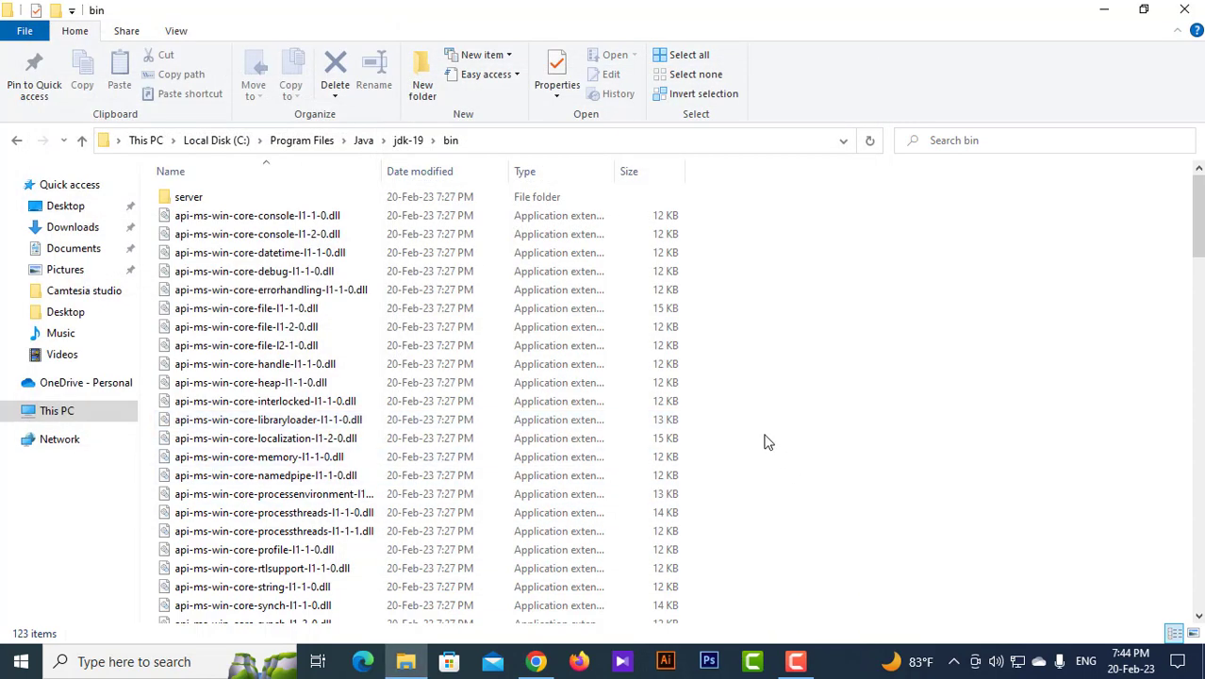
click(1184, 9)
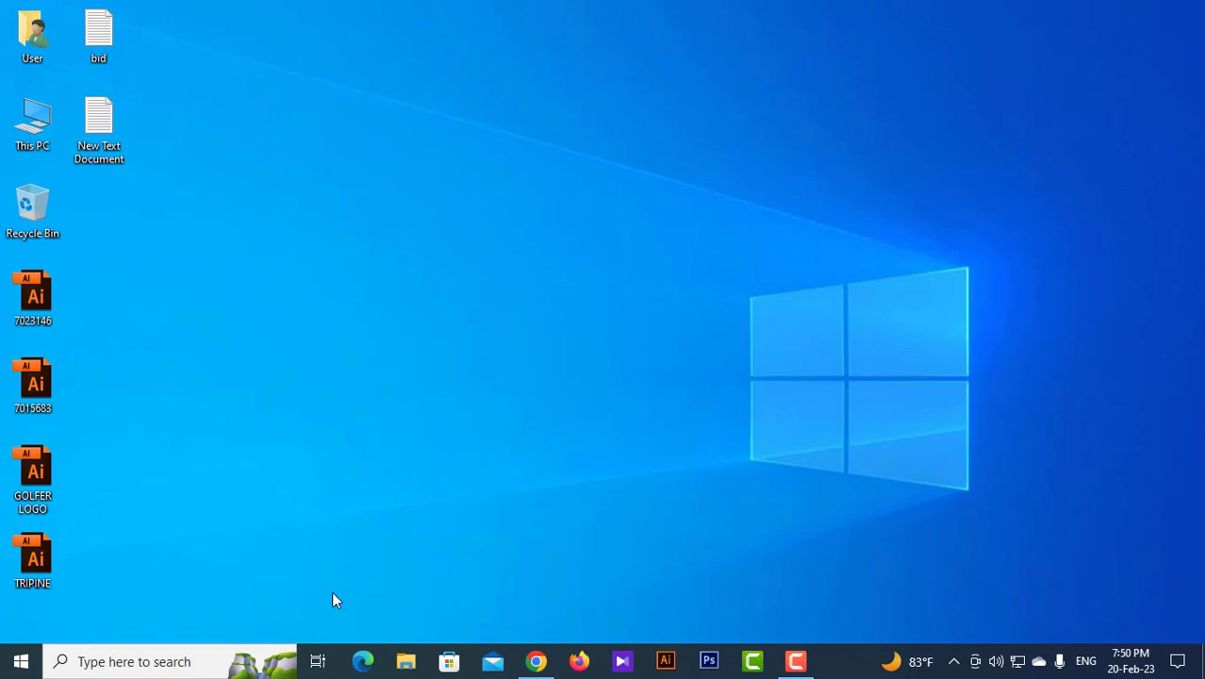
Step: Search Windows for "CMD" and open Command Prompt
click(162, 666)
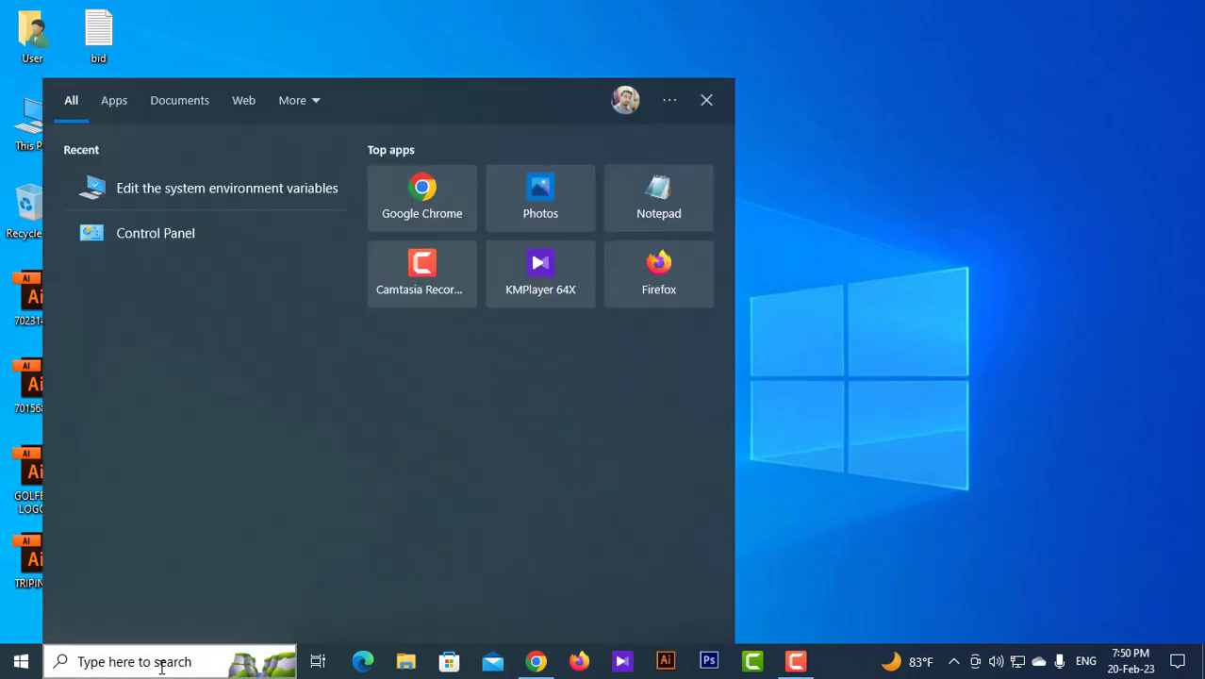
text(CM)
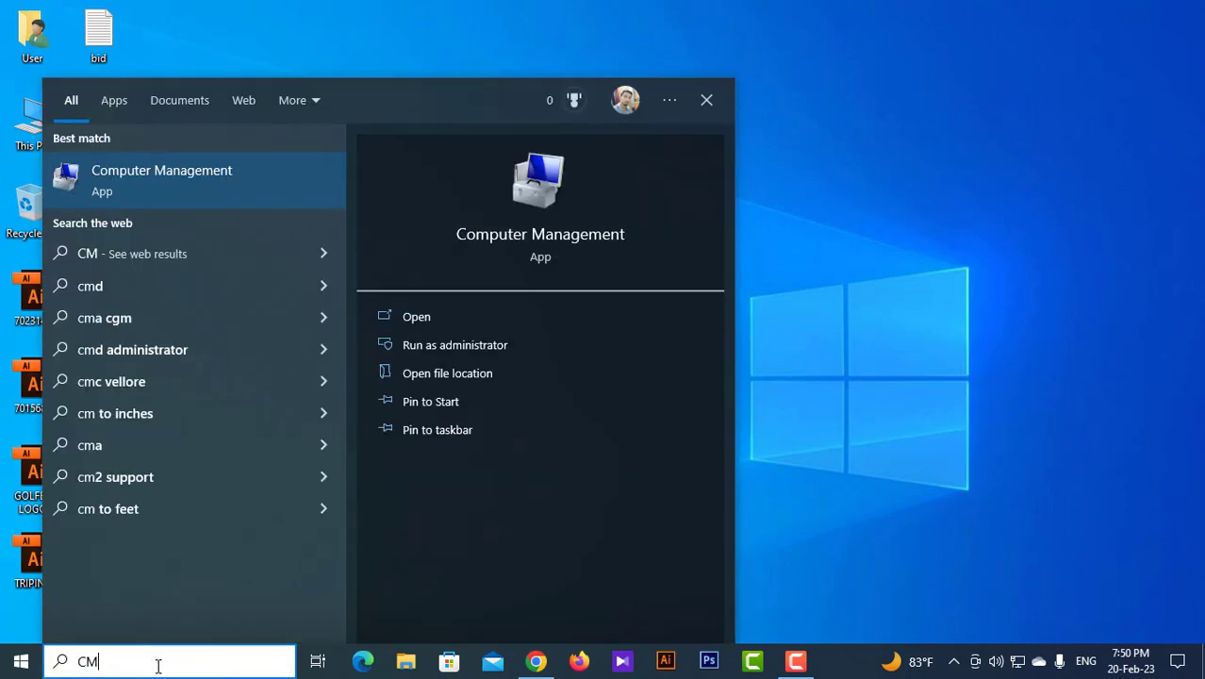
text(D)
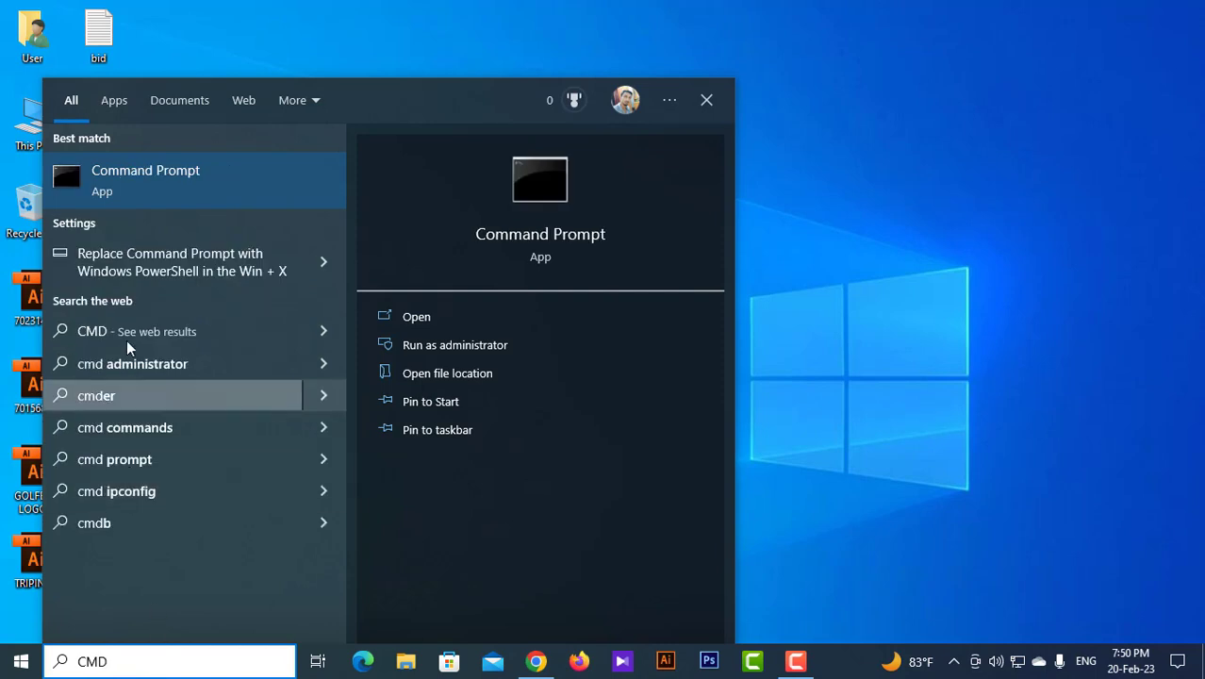
click(235, 174)
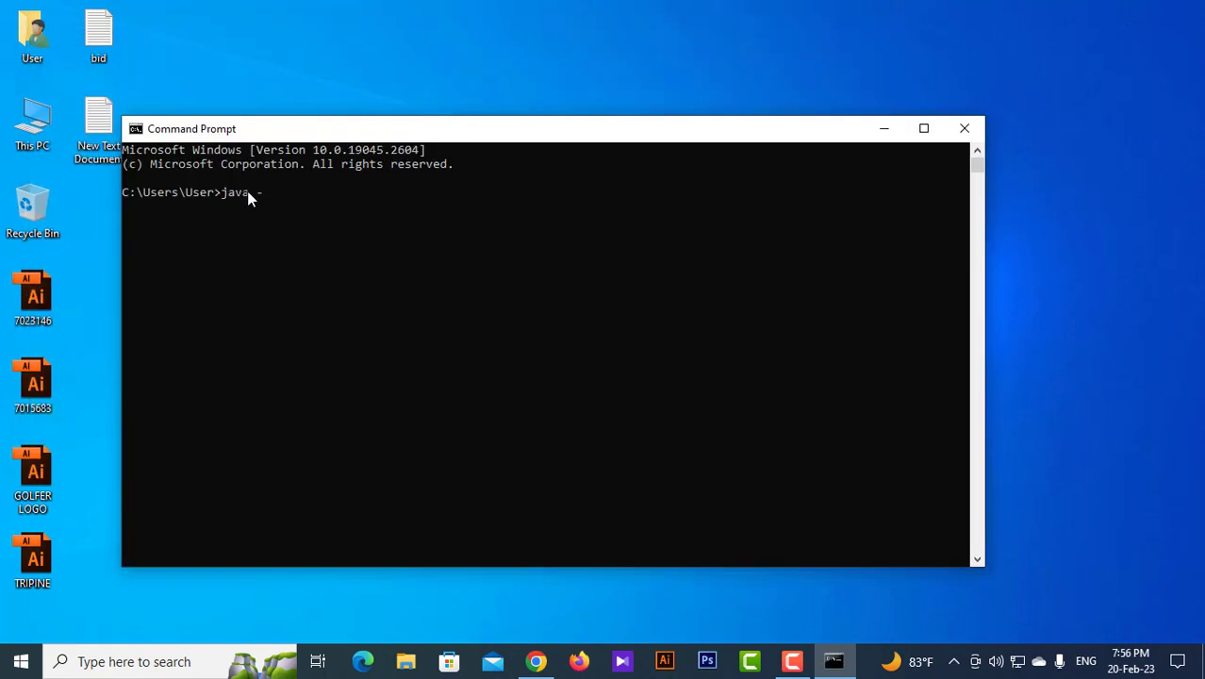
Step: Check the installed Java version by running java -version, then close Command Prompt
text(-version)
key(Return)
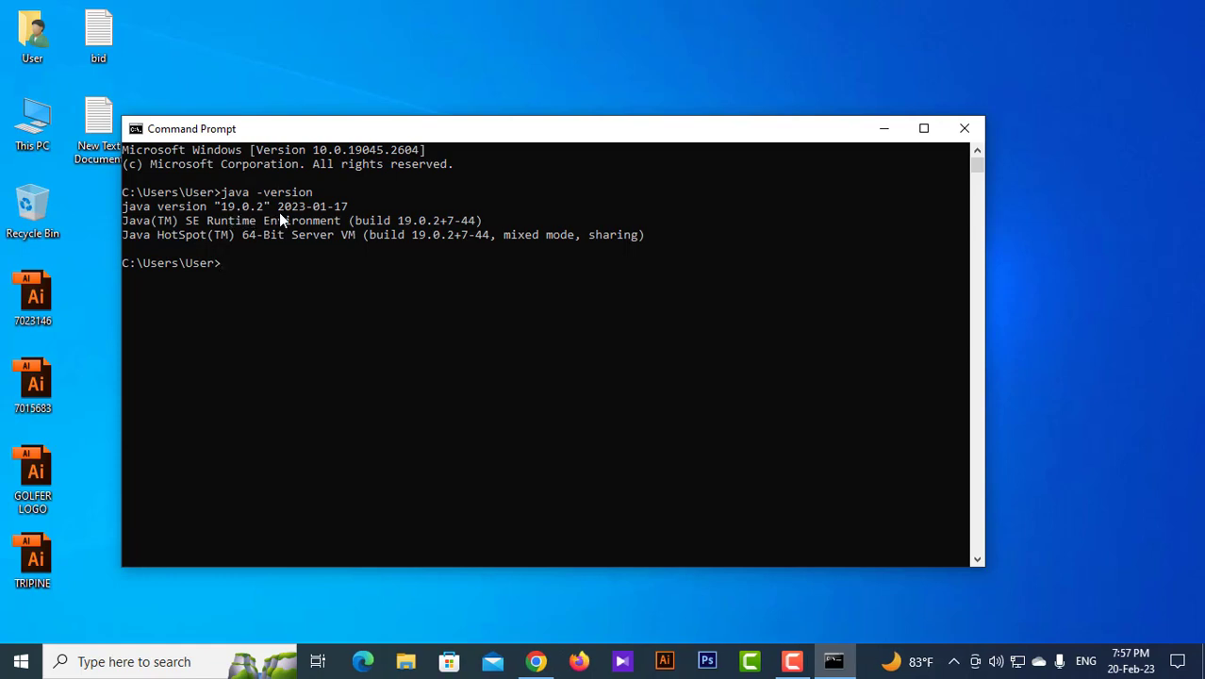
click(966, 129)
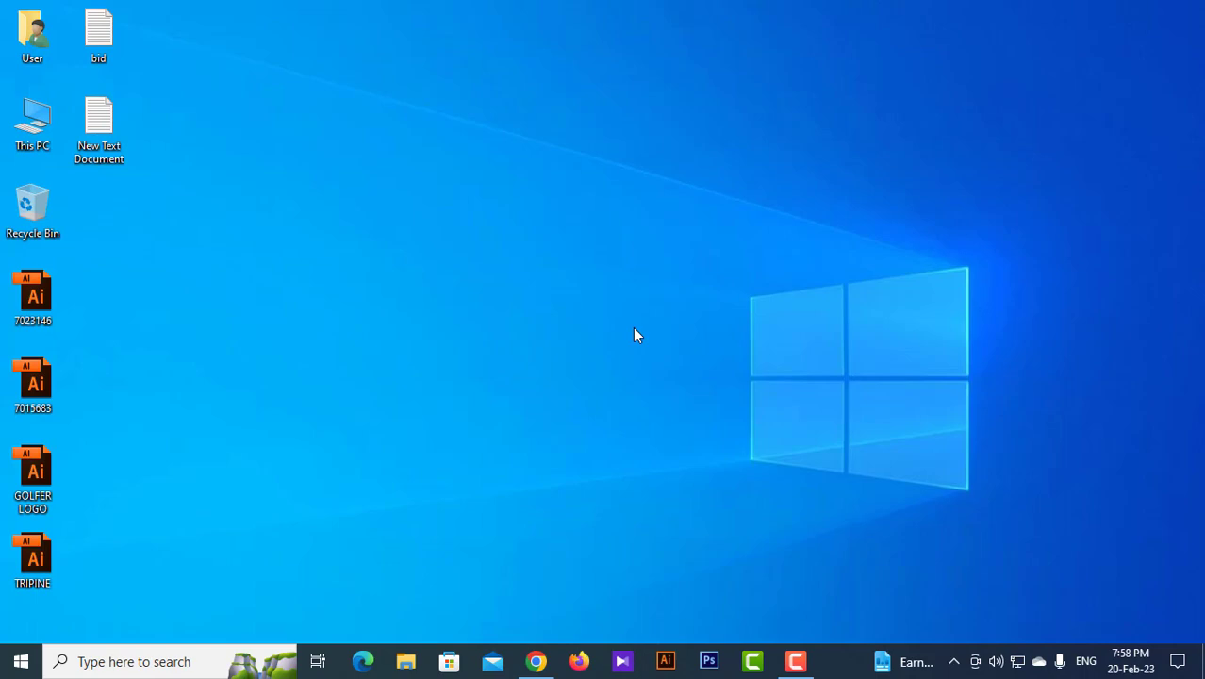
Step: Switch to Chrome, search Google in a new tab for "android studio download for windows 10" and open the Android Developers download page
click(536, 661)
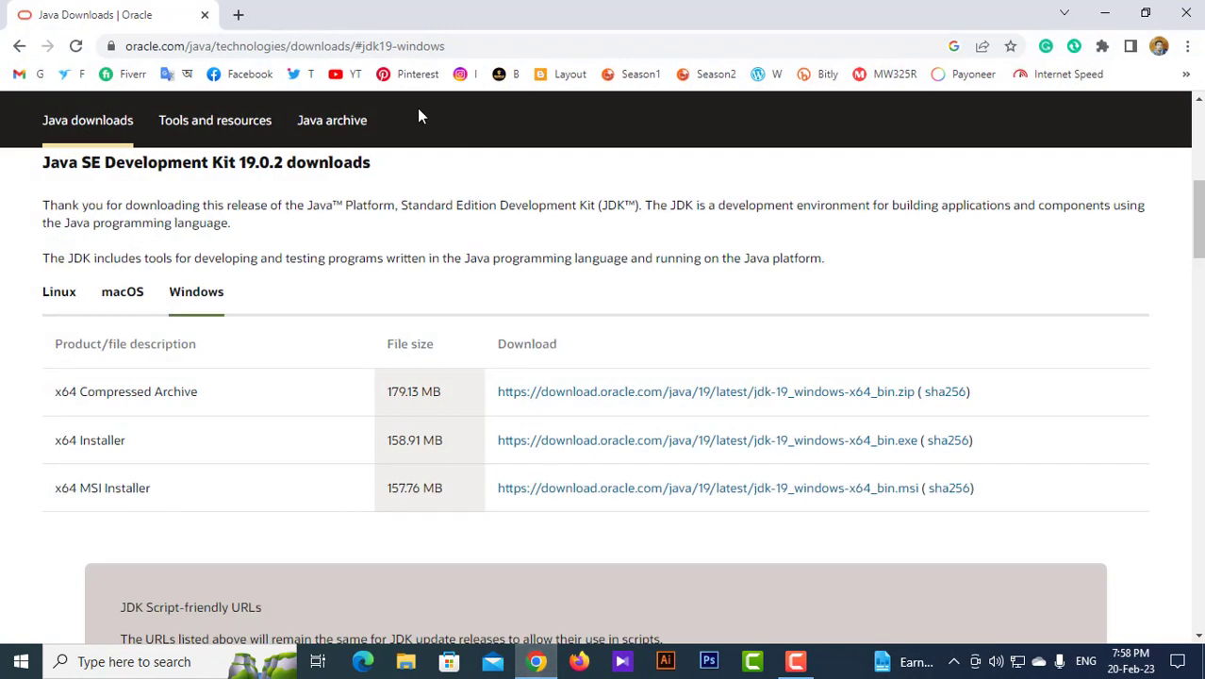
click(238, 15)
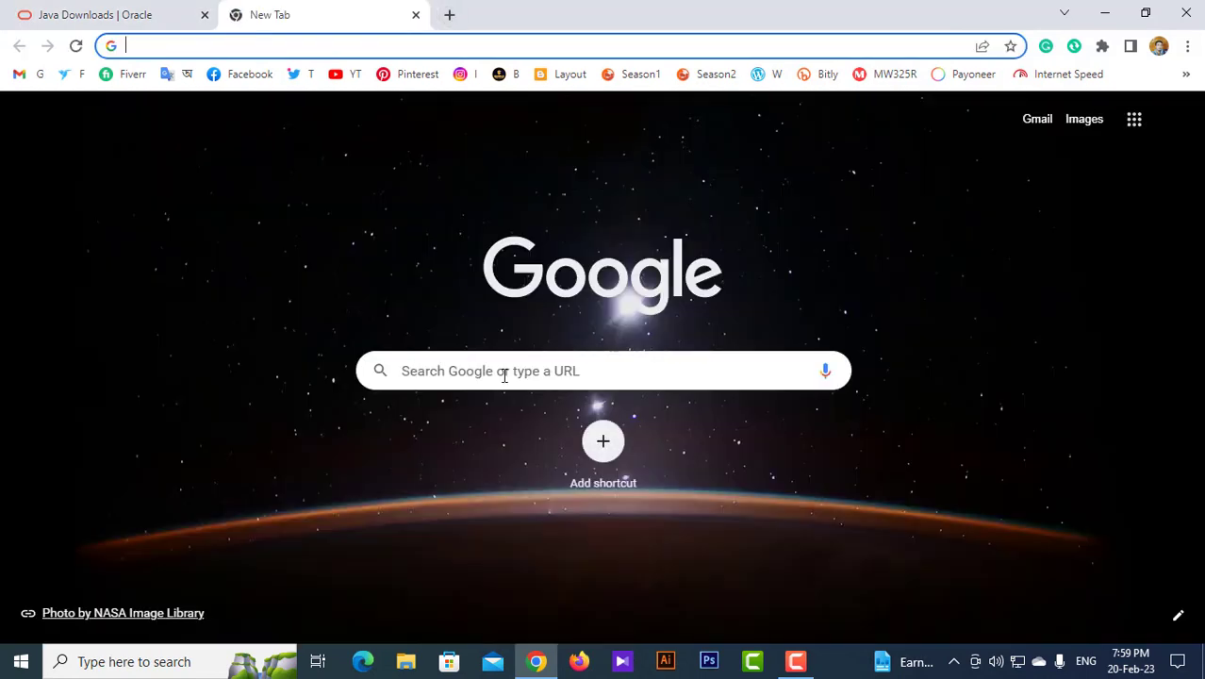
click(505, 374)
text(an)
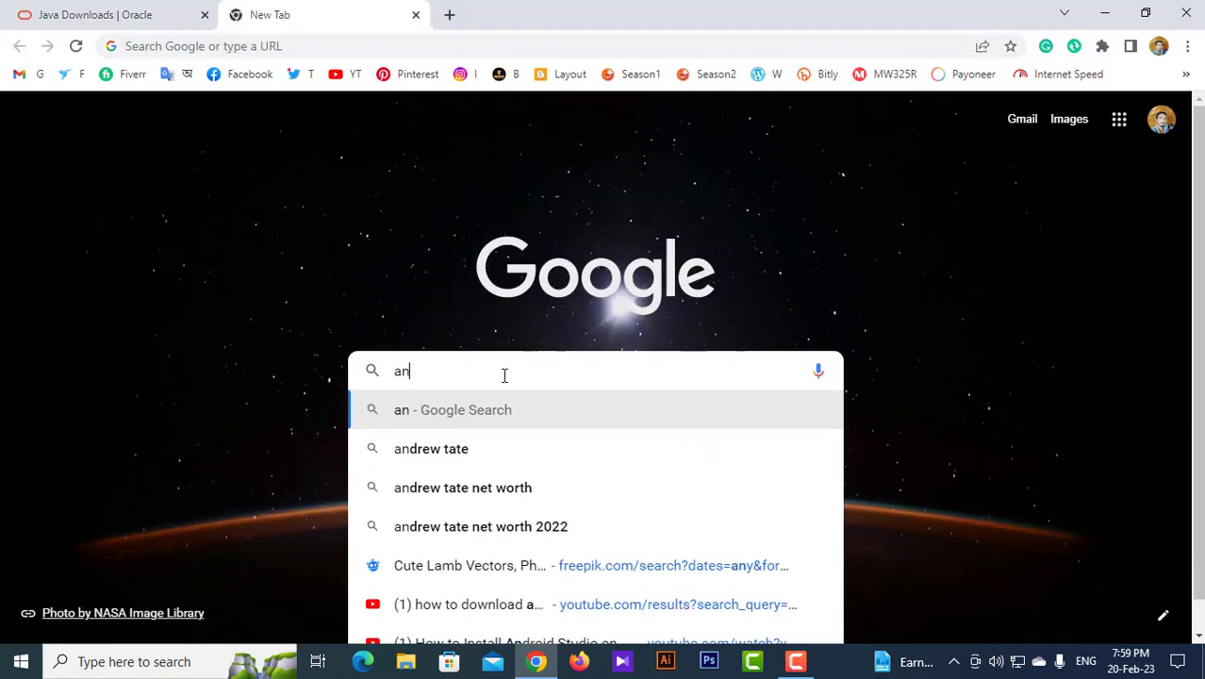
text(droid)
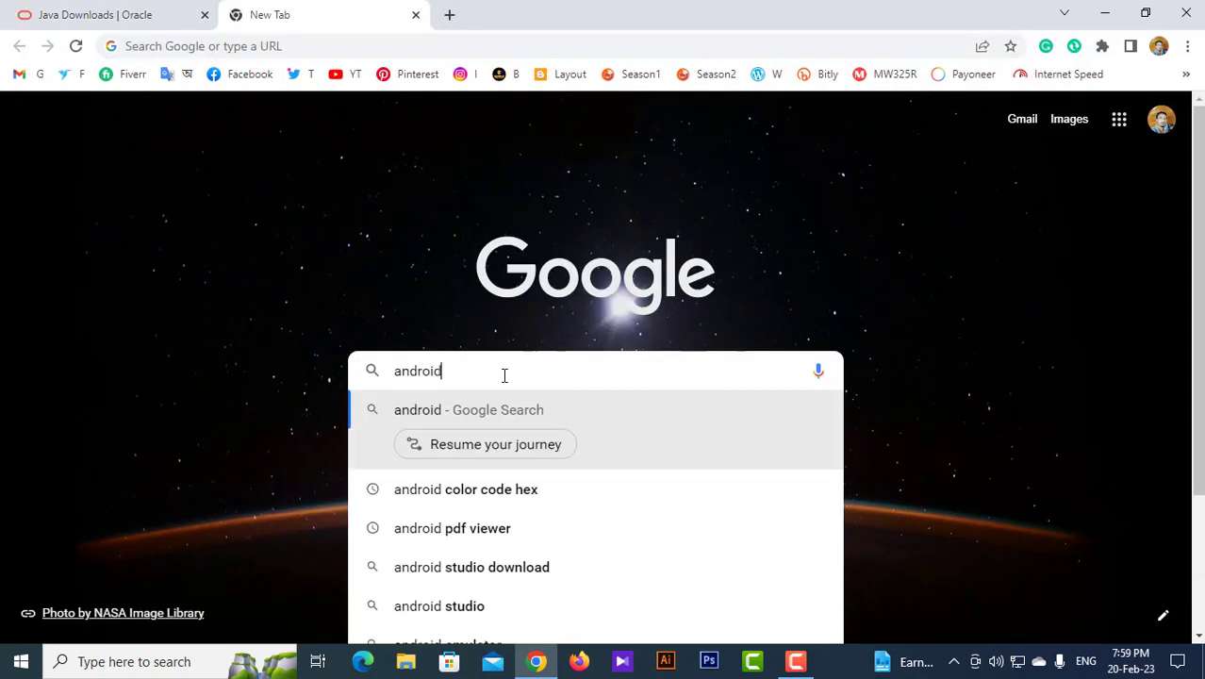
text( stu)
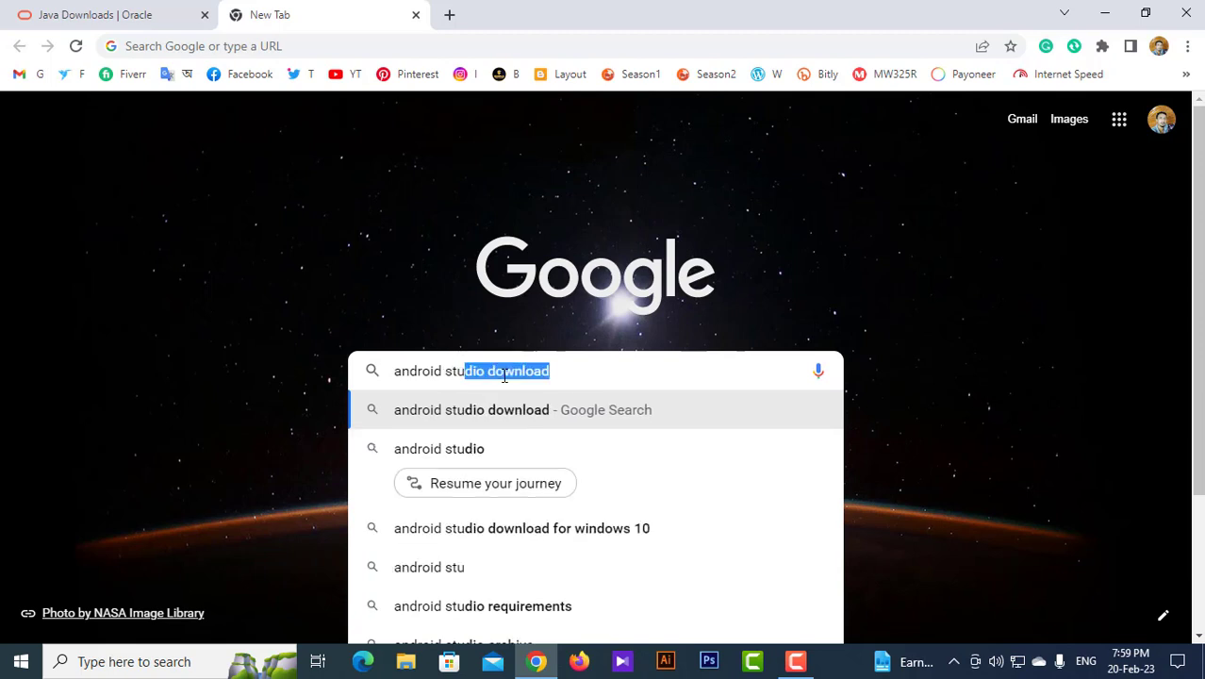
text(dio)
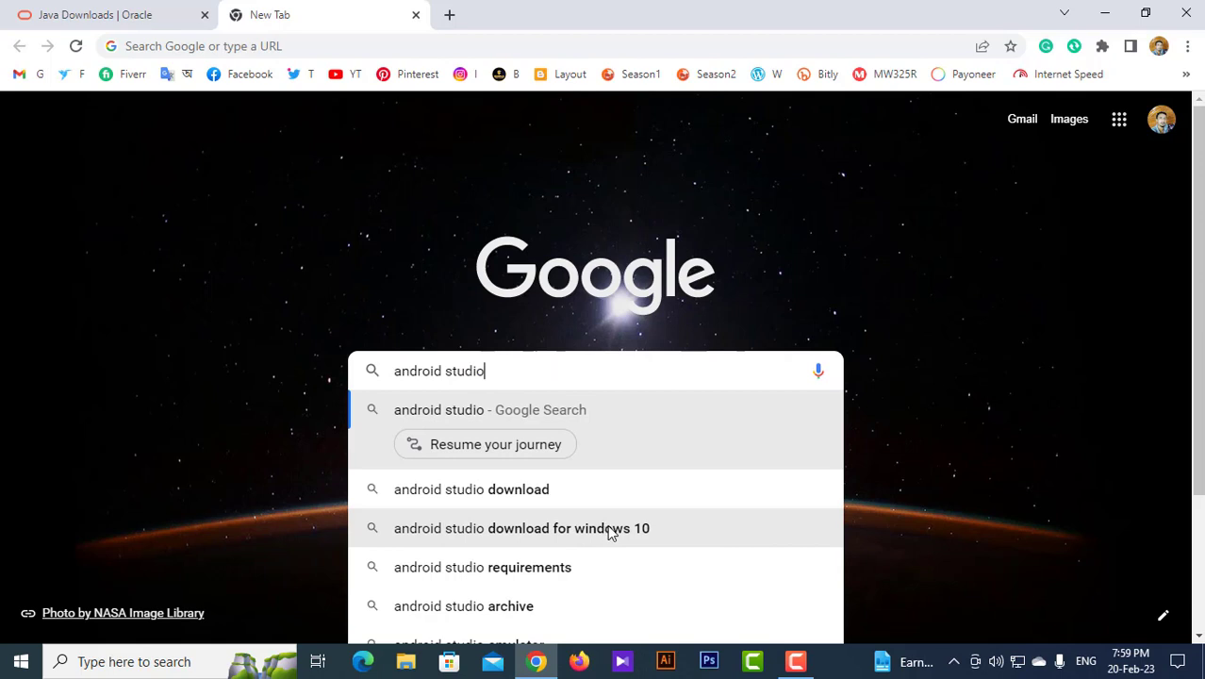
click(611, 530)
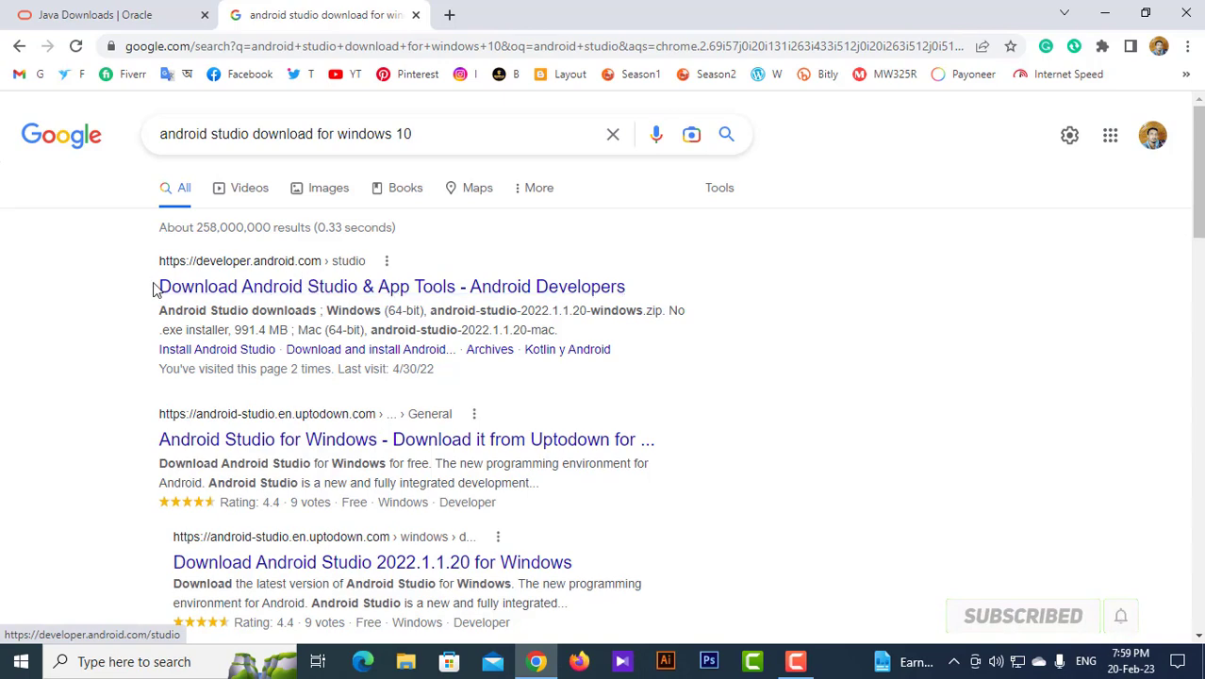
click(333, 287)
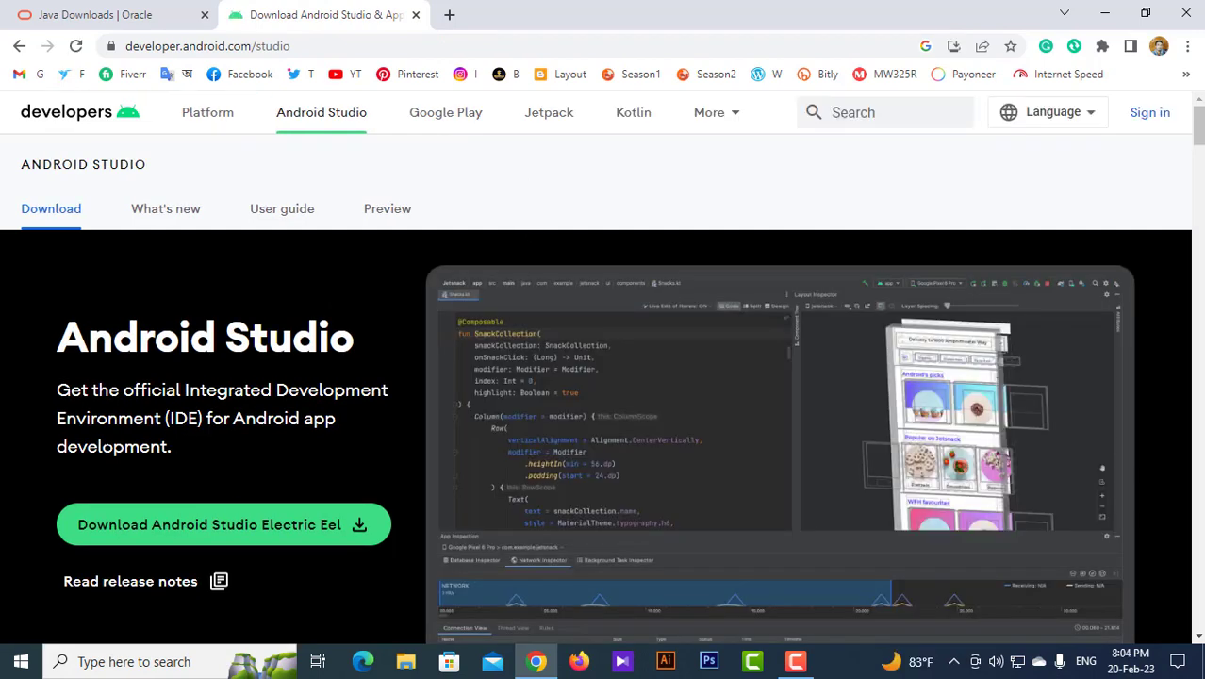
click(271, 534)
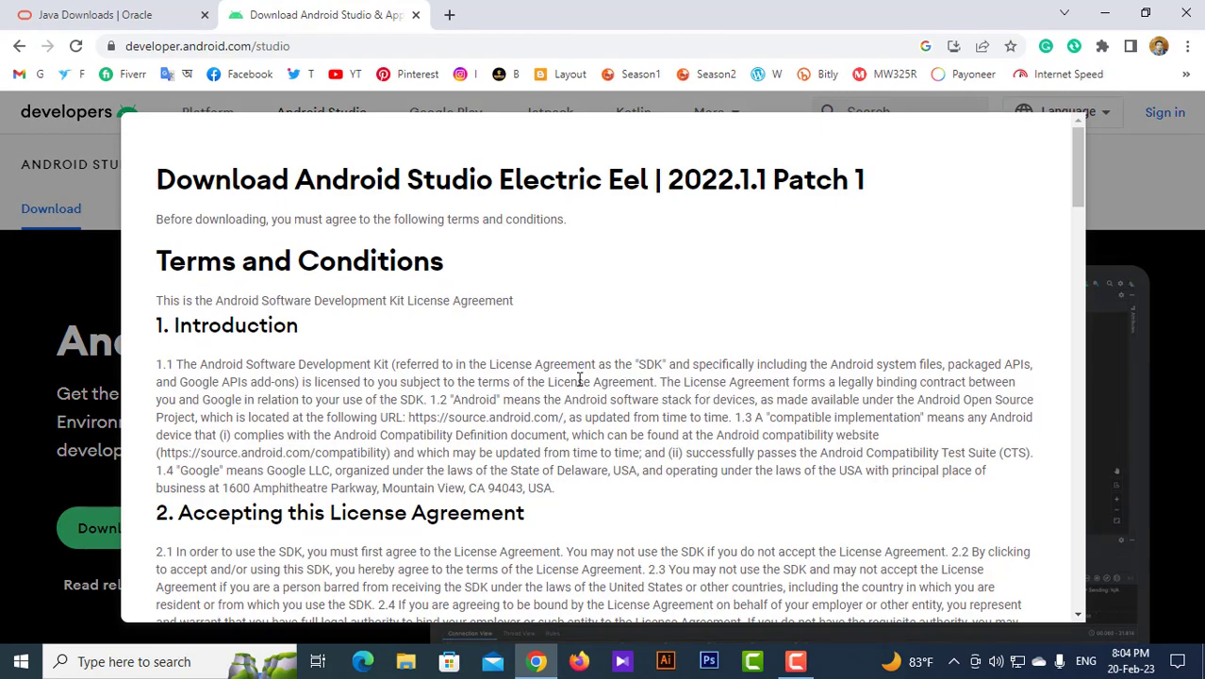
scroll(534, 282, down, 20)
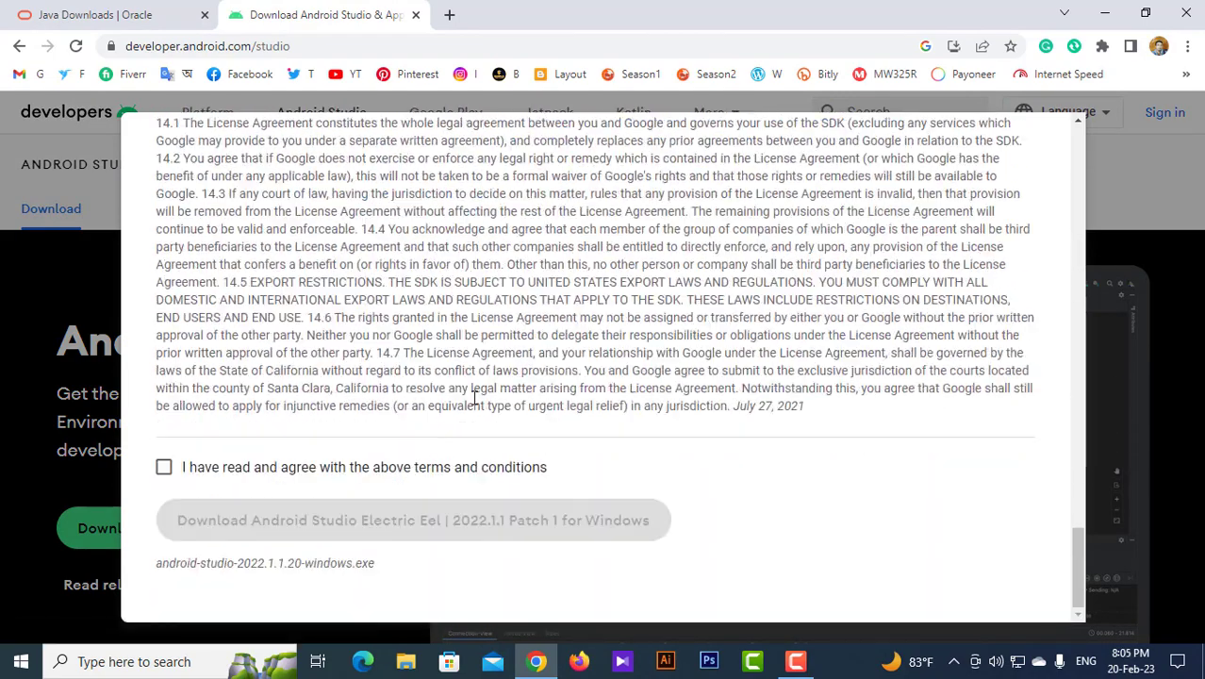
click(165, 470)
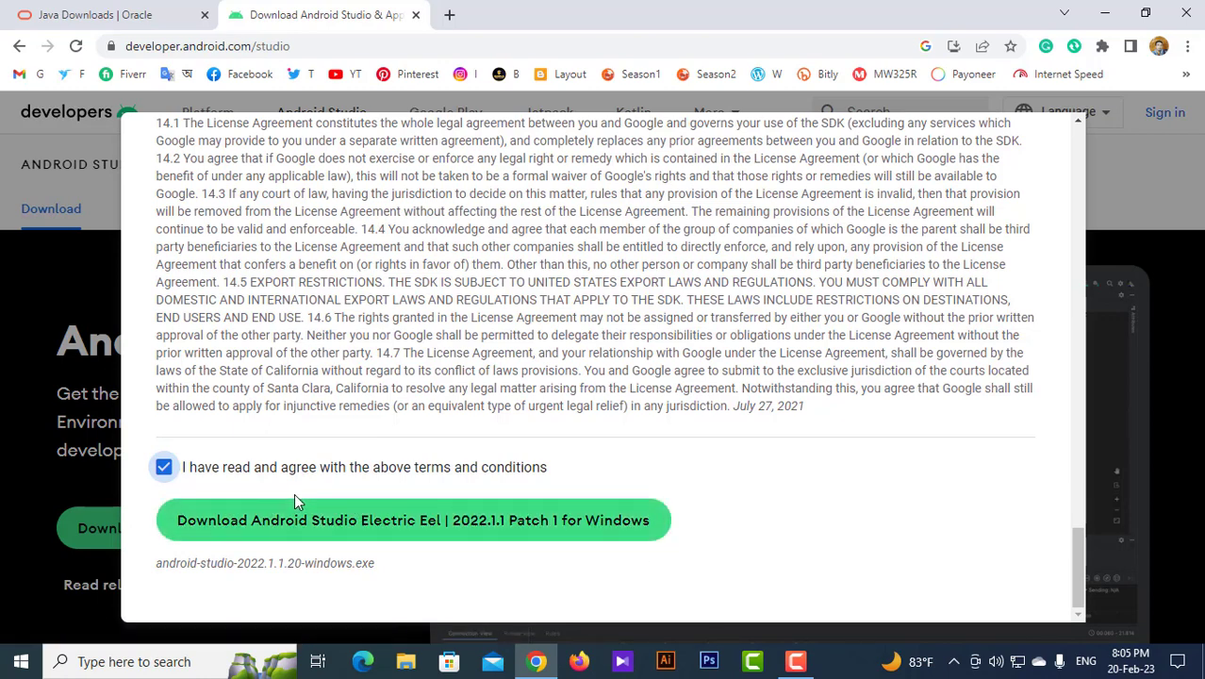
click(1138, 182)
Step: Find the Android Studio downloads table on the page and review the packages offered for each platform
scroll(693, 358, down, 10)
scroll(693, 358, down, 20)
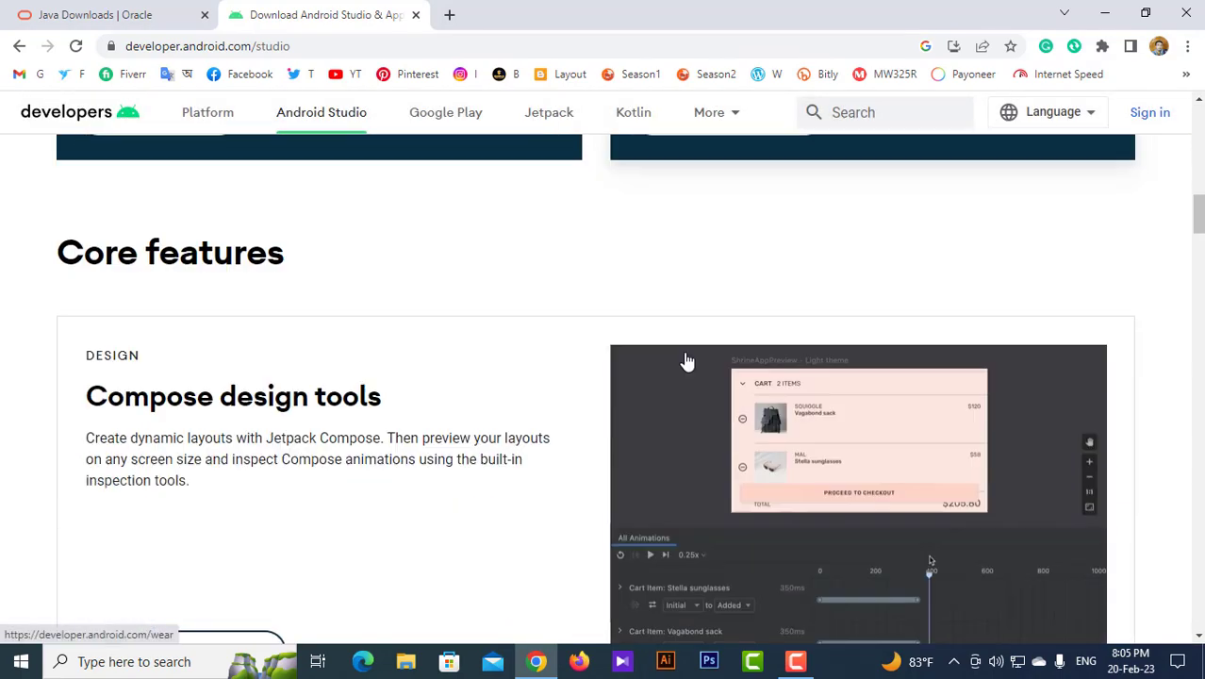
scroll(671, 359, down, 9)
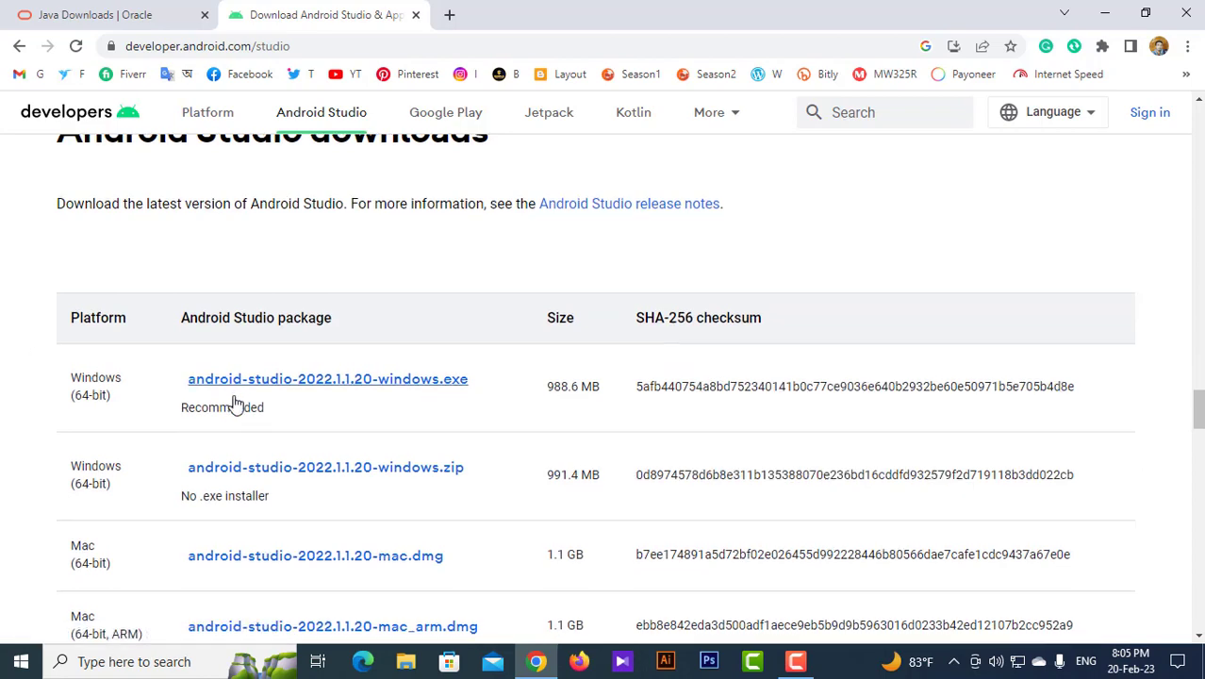
scroll(345, 358, down, 2)
scroll(321, 358, up, 2)
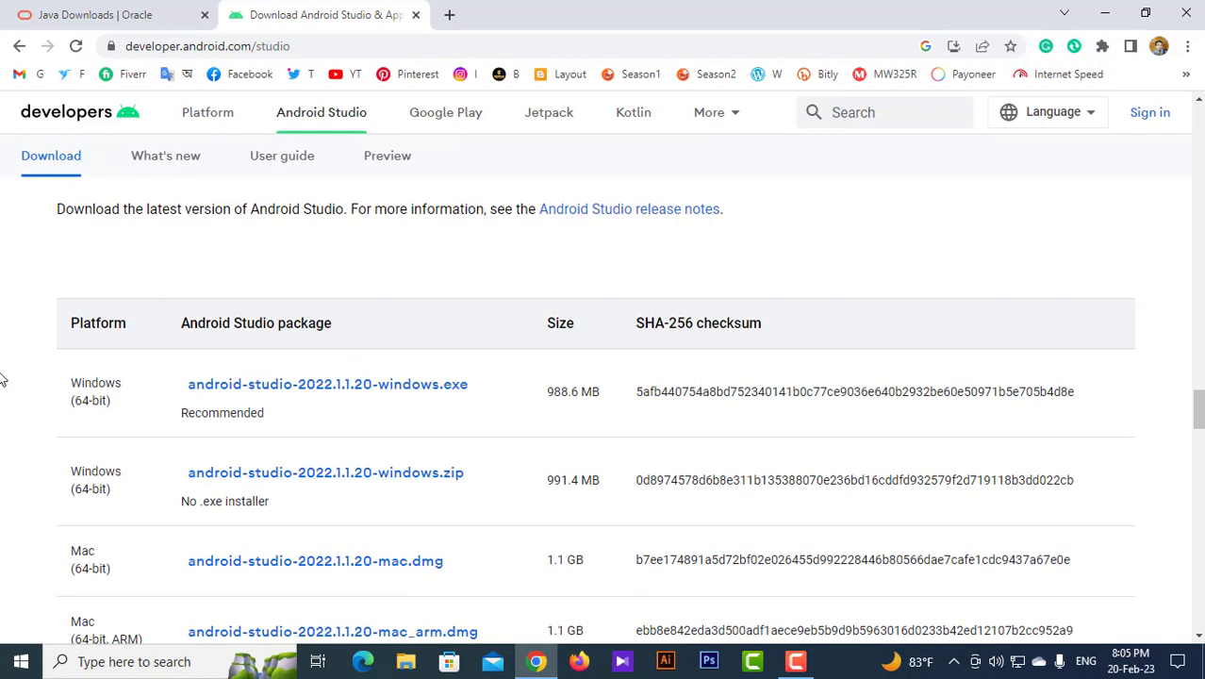
scroll(95, 396, down, 2)
scroll(94, 399, up, 1)
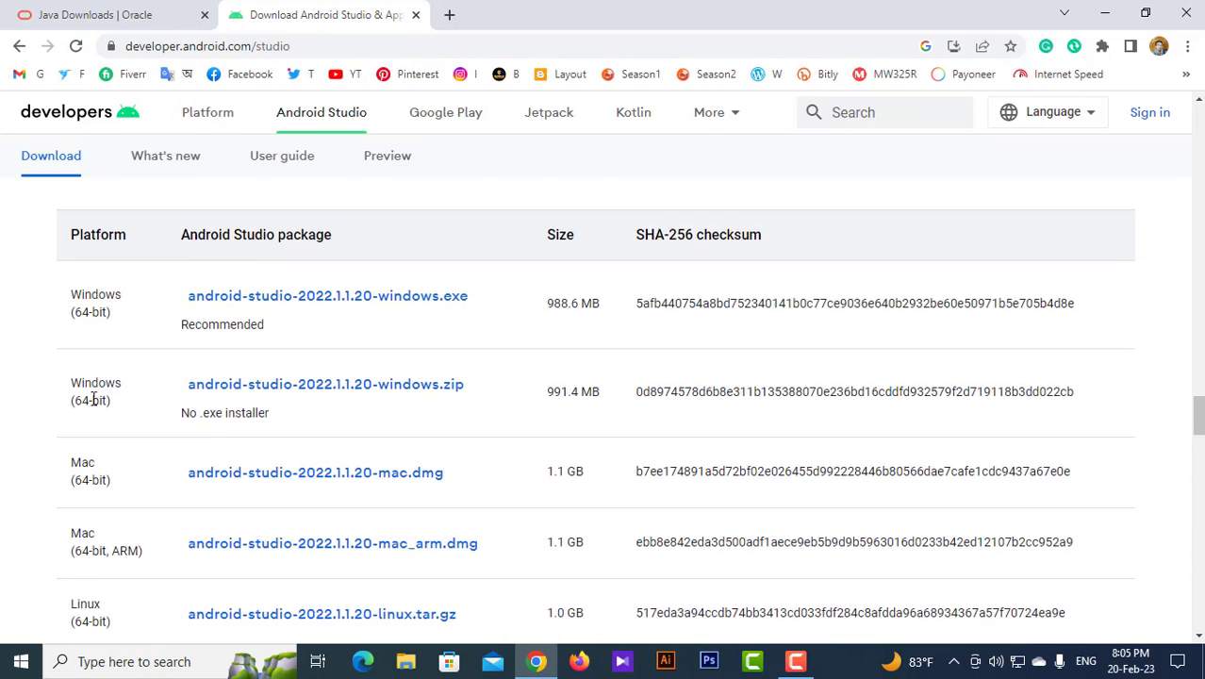
Step: Review the Android Studio packages for each platform and the system requirements for macOS, Linux, Windows and Chrome OS further down the page
scroll(375, 490, down, 1)
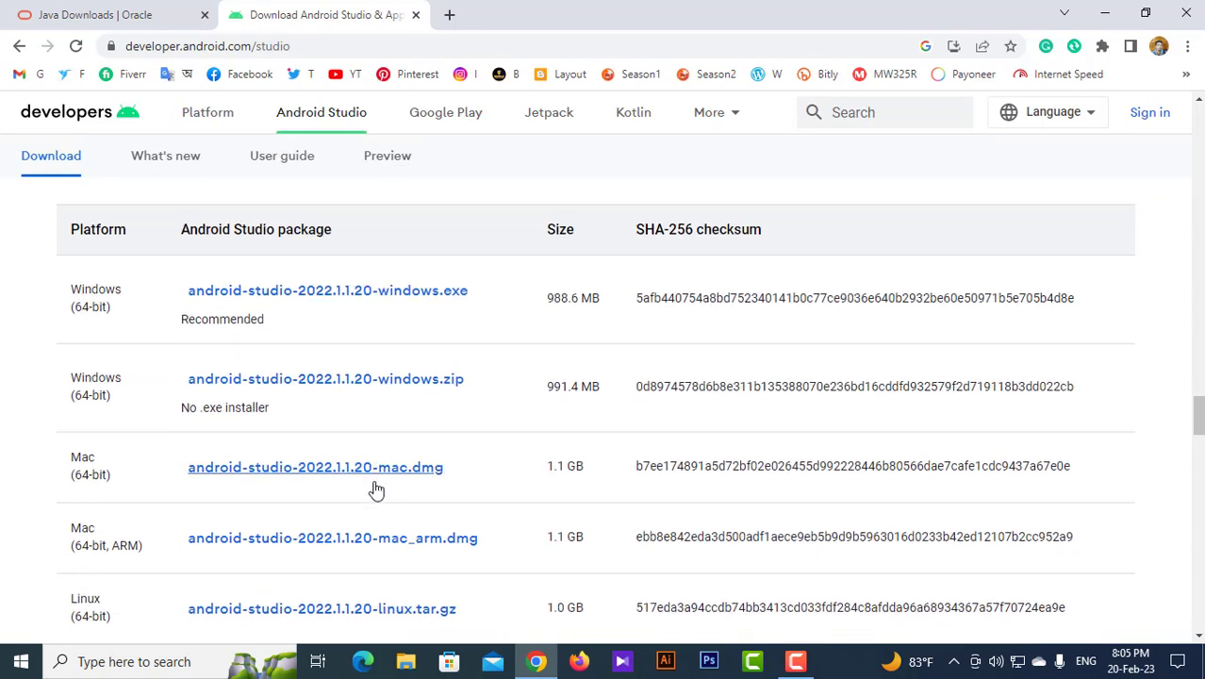
scroll(348, 481, down, 2)
scroll(156, 433, up, 2)
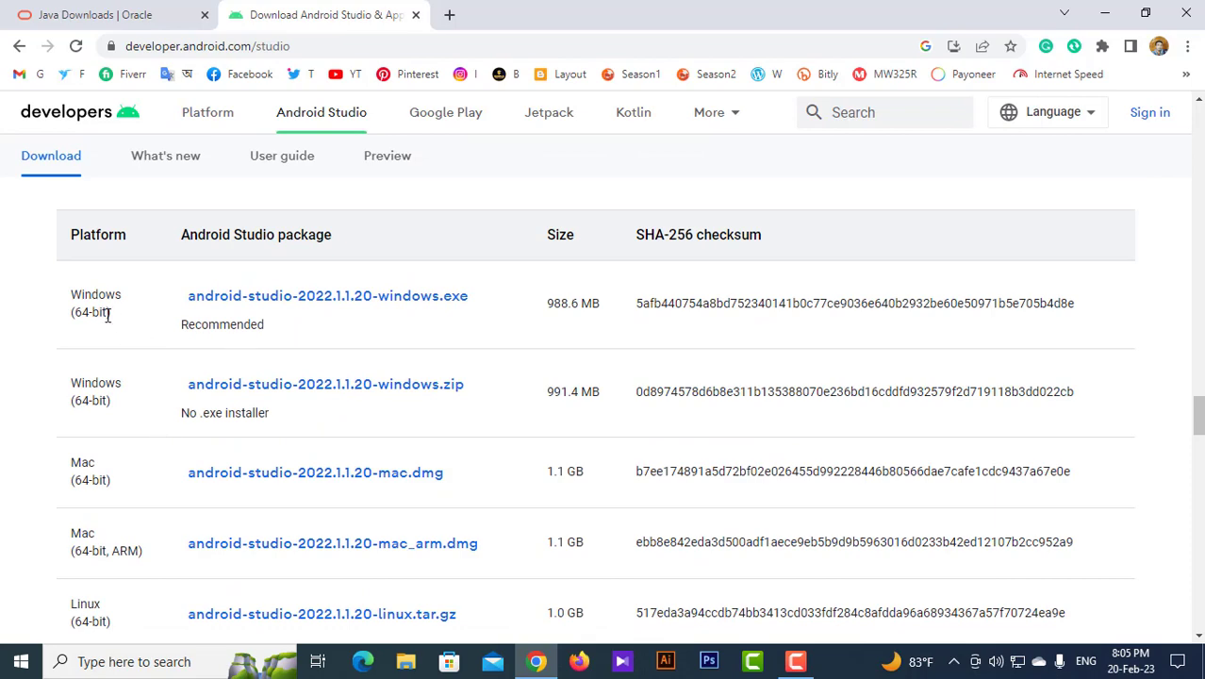
scroll(112, 449, down, 1)
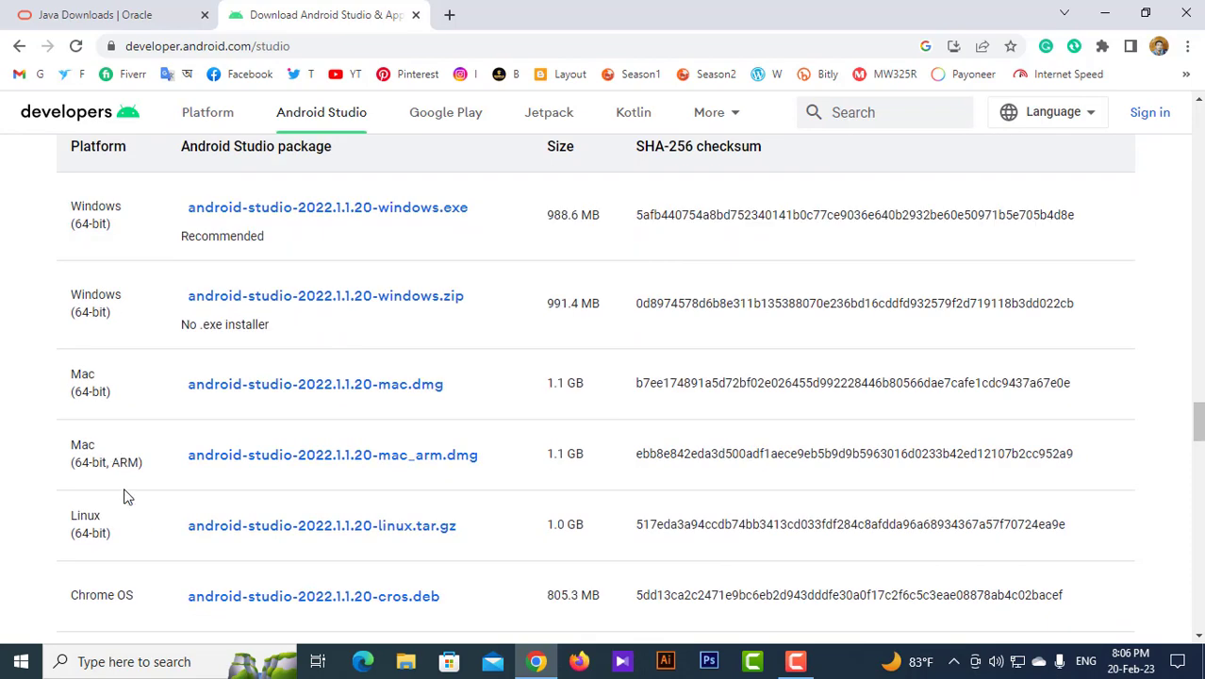
scroll(128, 497, down, 2)
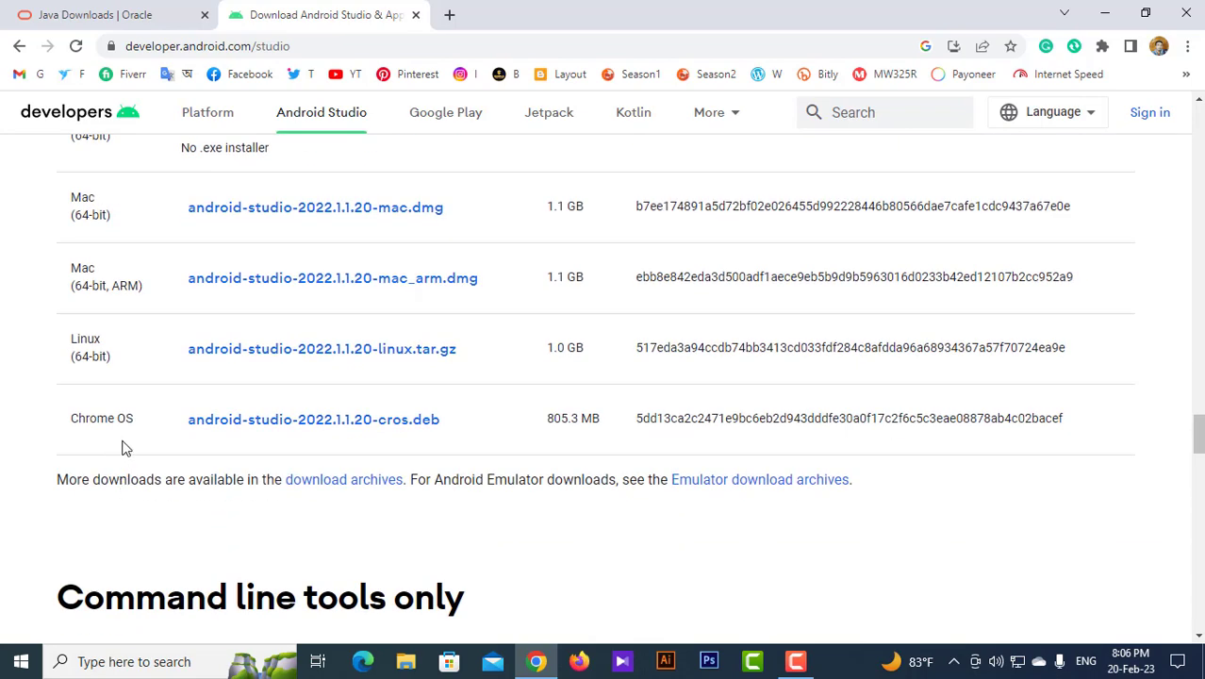
scroll(584, 477, up, 4)
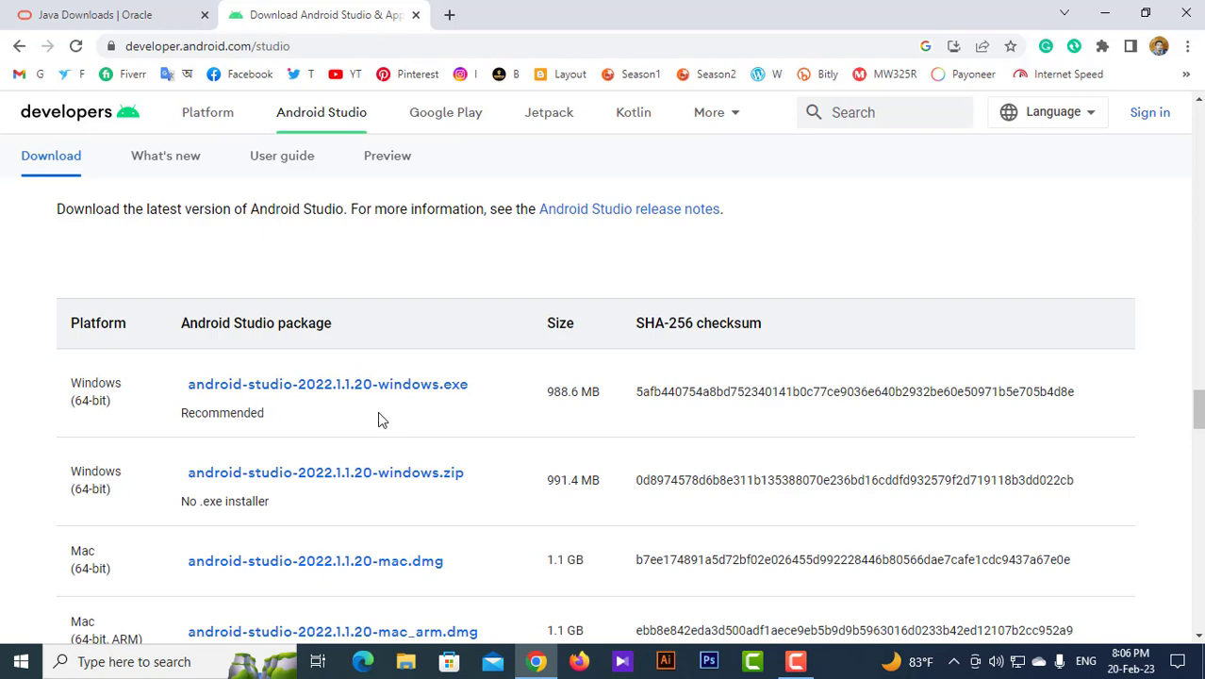
scroll(1060, 504, down, 10)
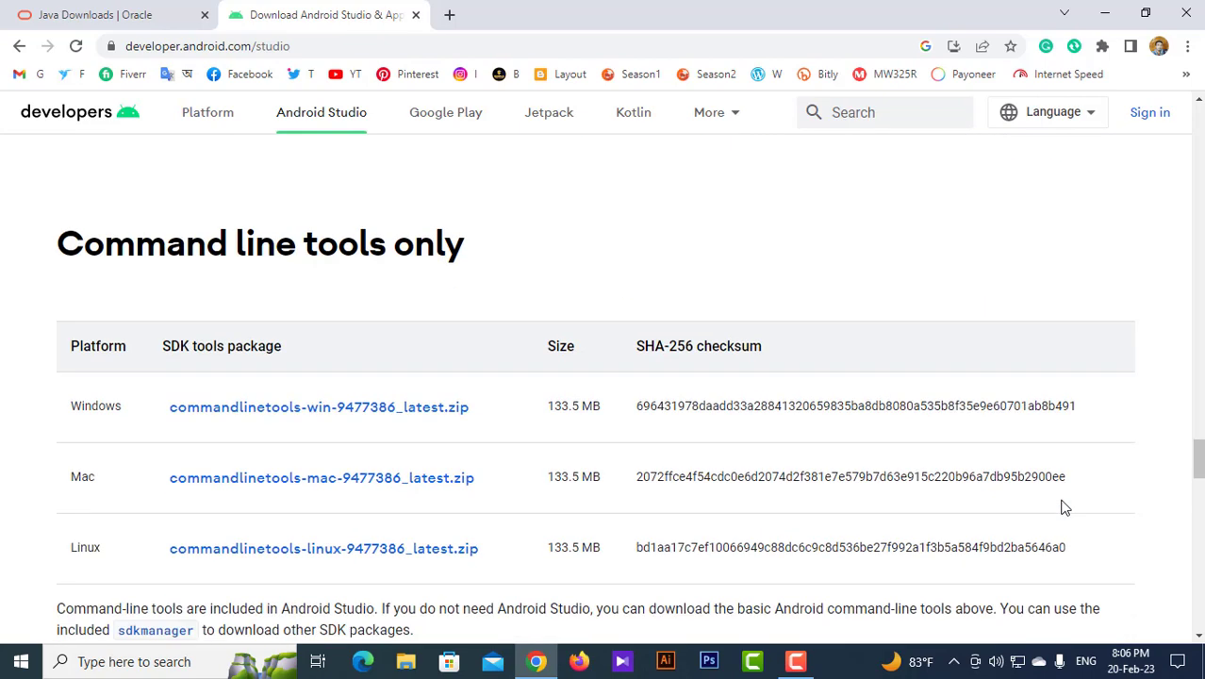
scroll(1065, 508, down, 6)
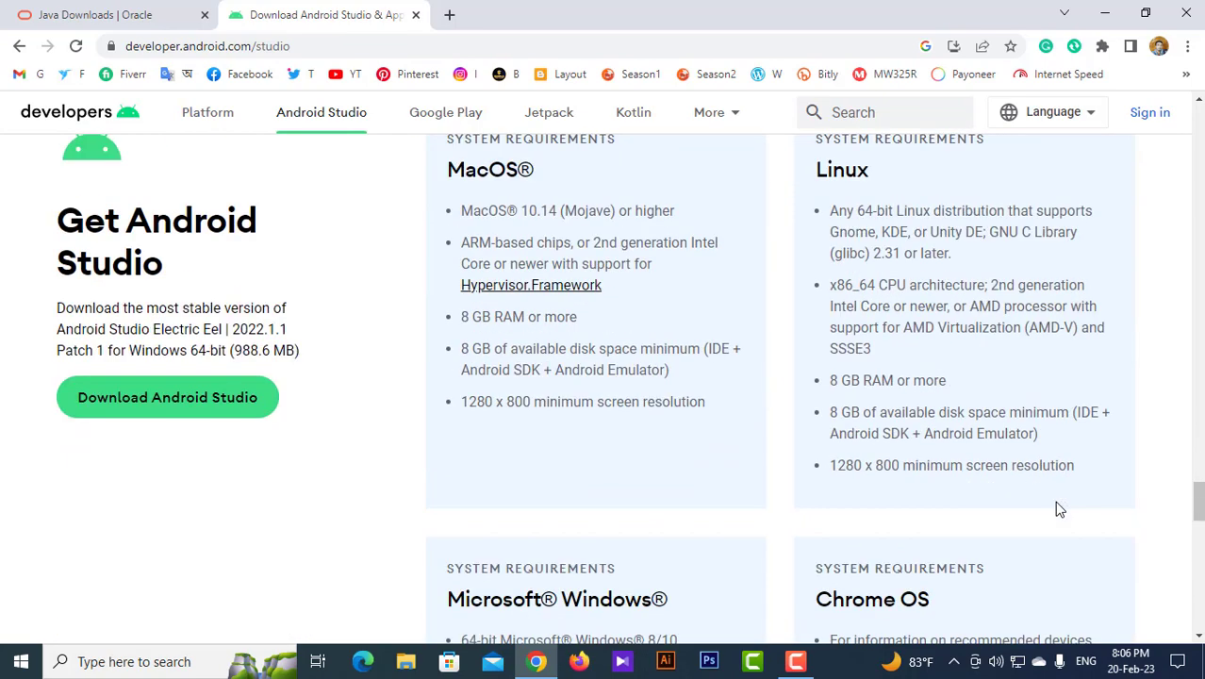
scroll(1060, 509, up, 1)
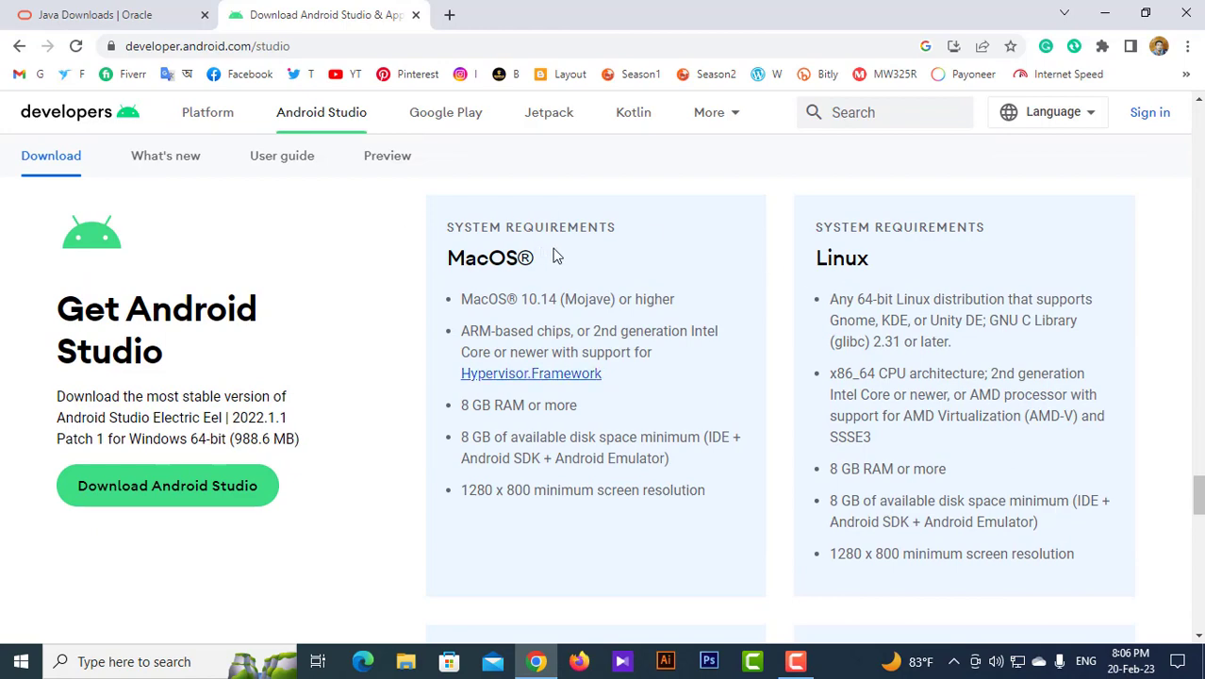
scroll(957, 276, down, 4)
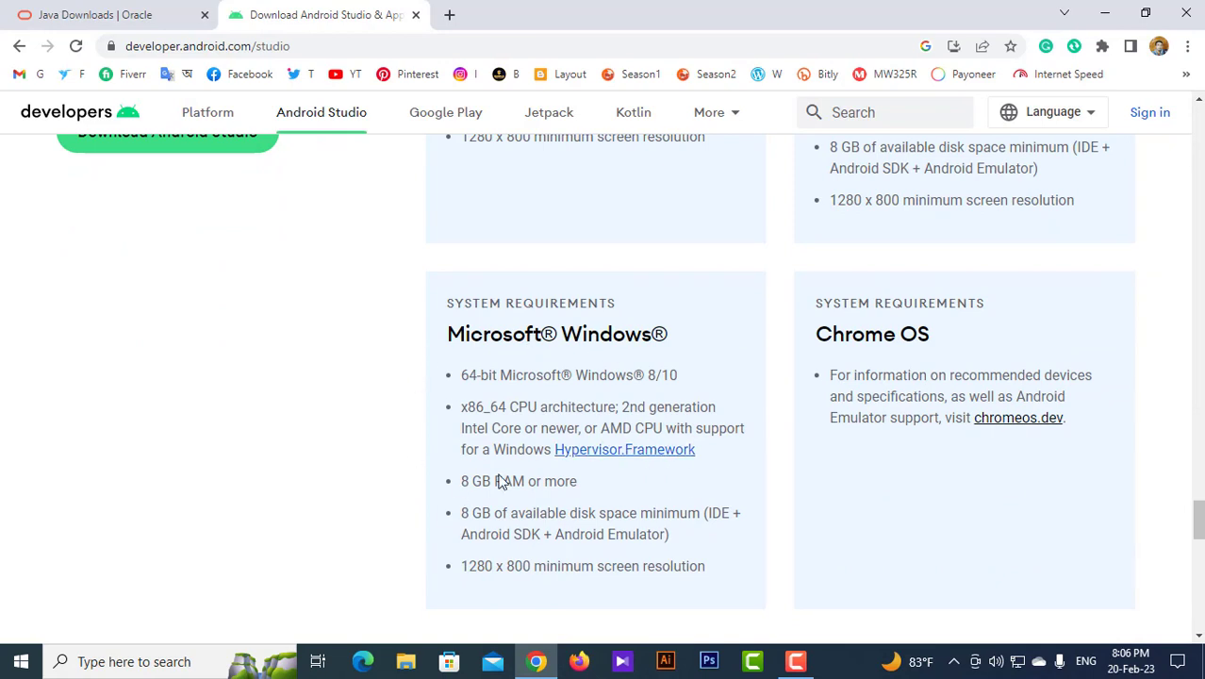
scroll(547, 481, down, 1)
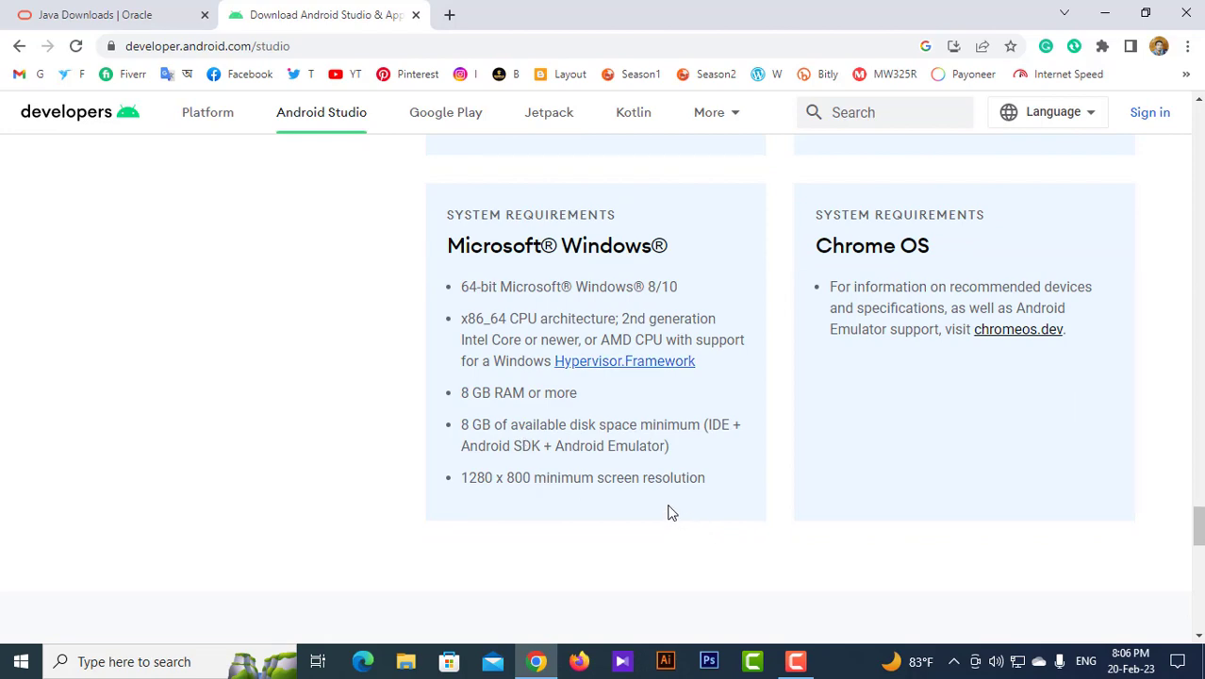
scroll(670, 512, up, 15)
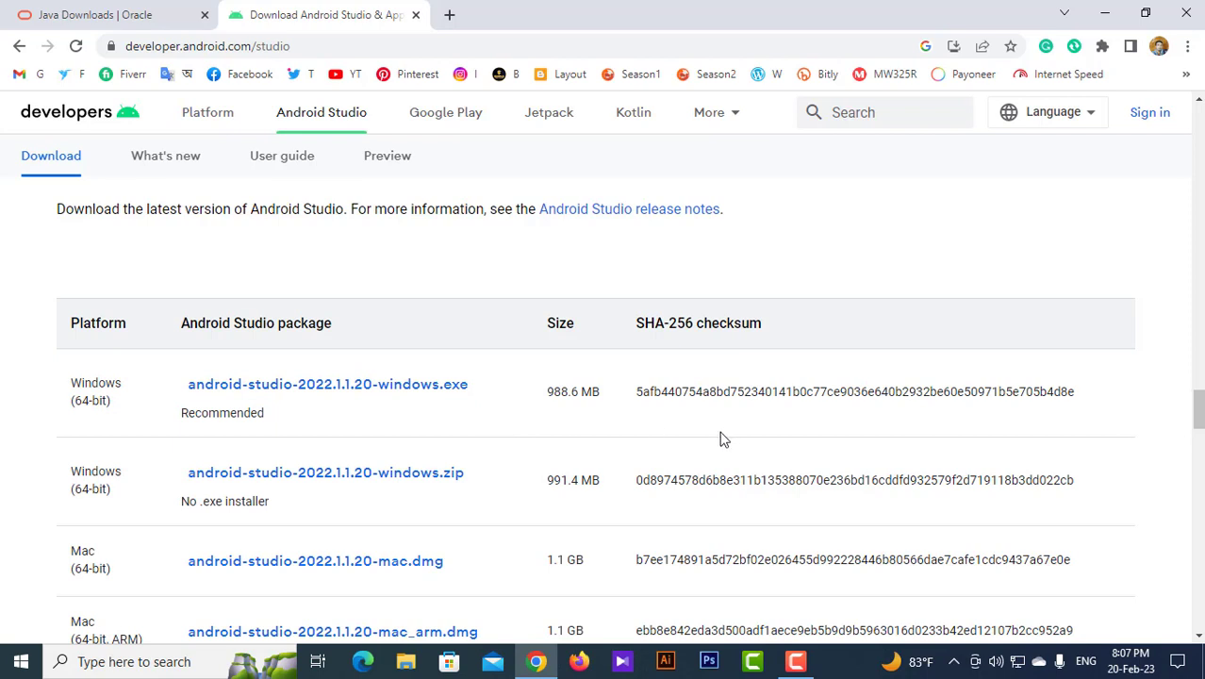
Step: Download the recommended Windows package android-studio-2022.1.1.20-windows.exe with the license terms agreed, and close Chrome once the file is saved
click(371, 394)
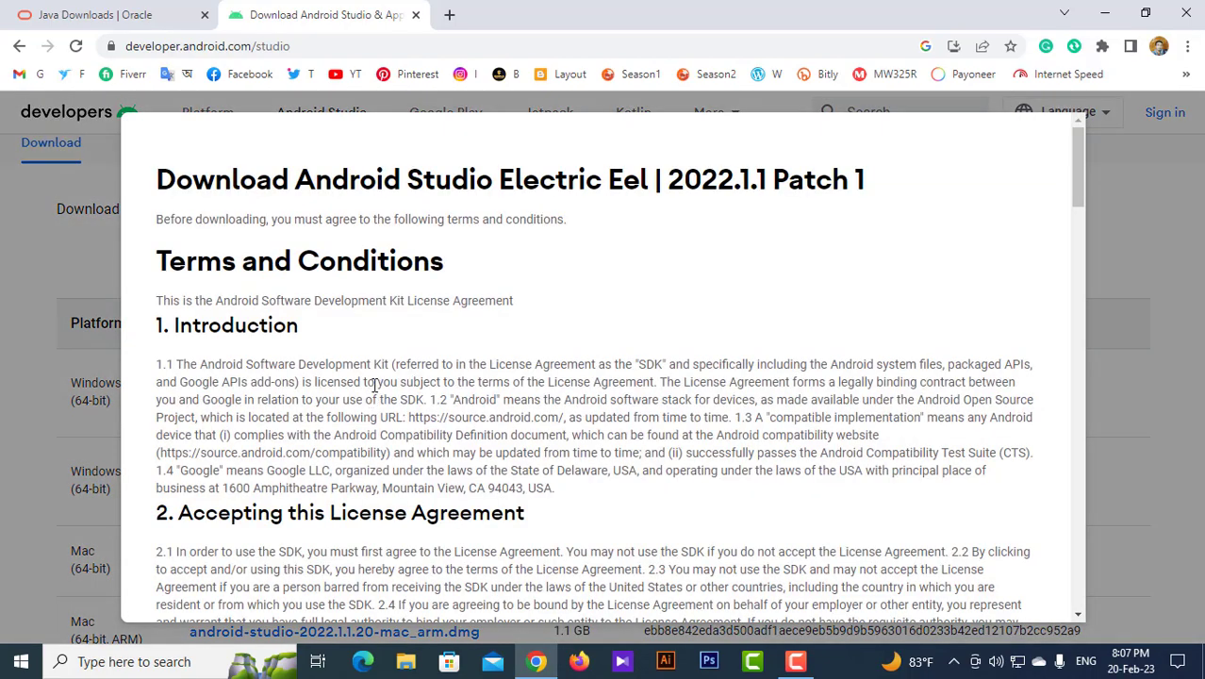
scroll(374, 385, down, 20)
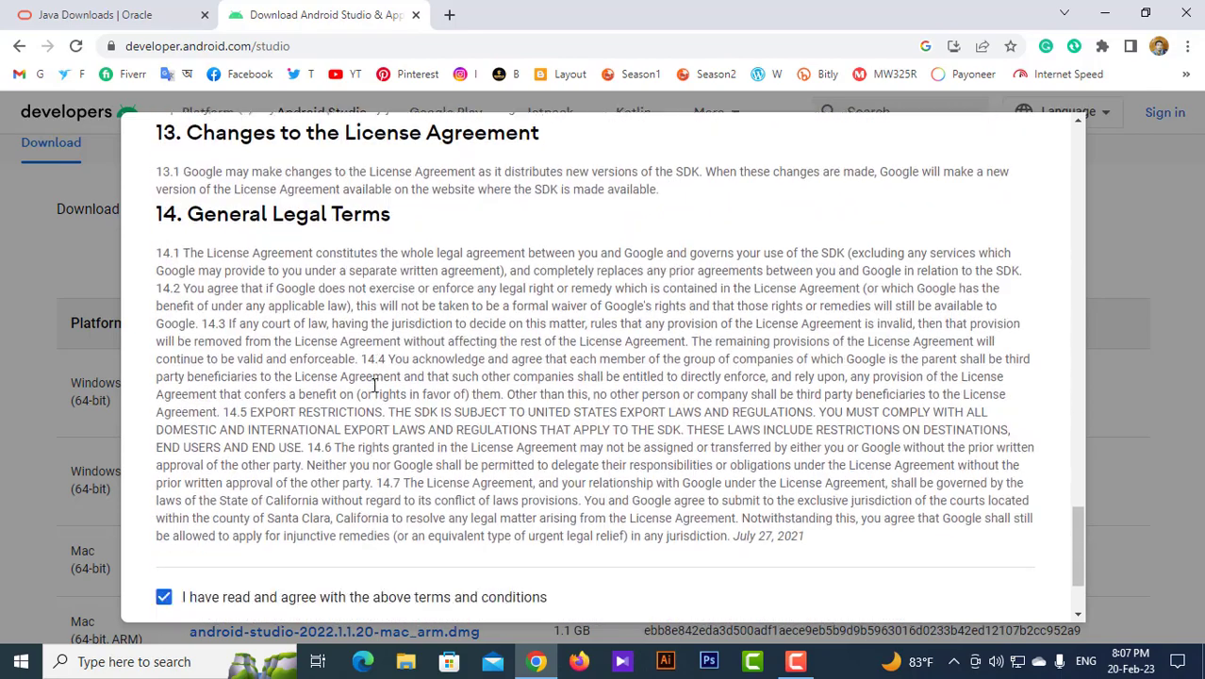
scroll(375, 385, down, 3)
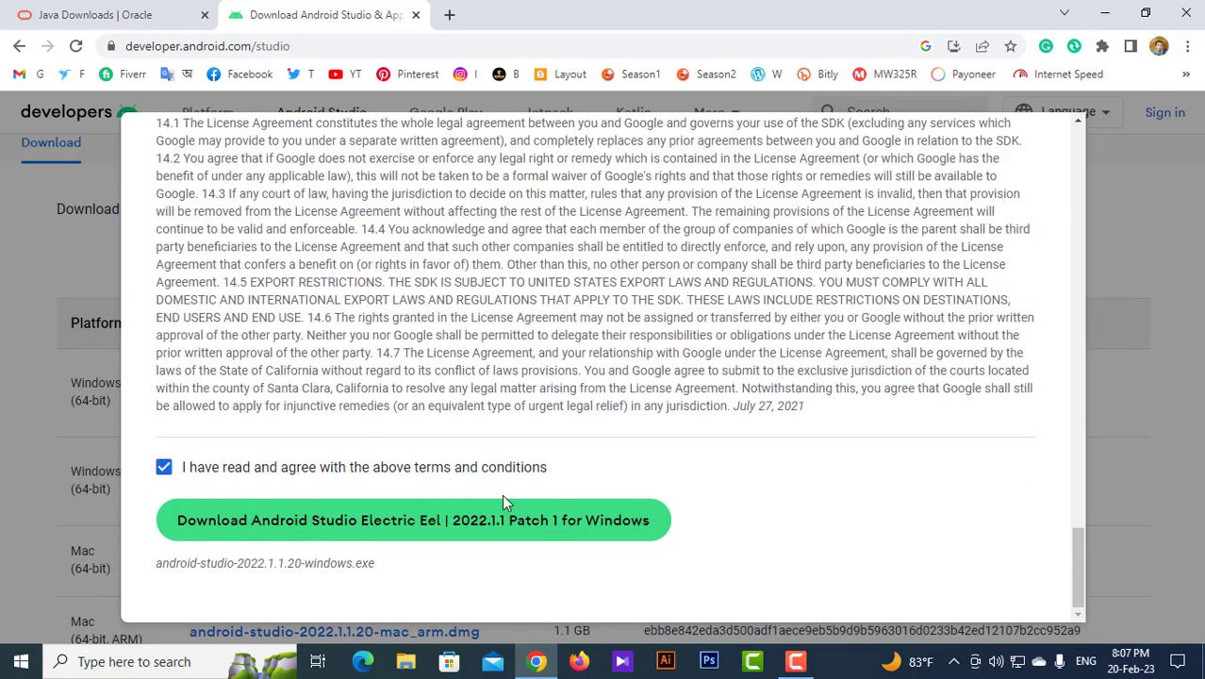
click(279, 530)
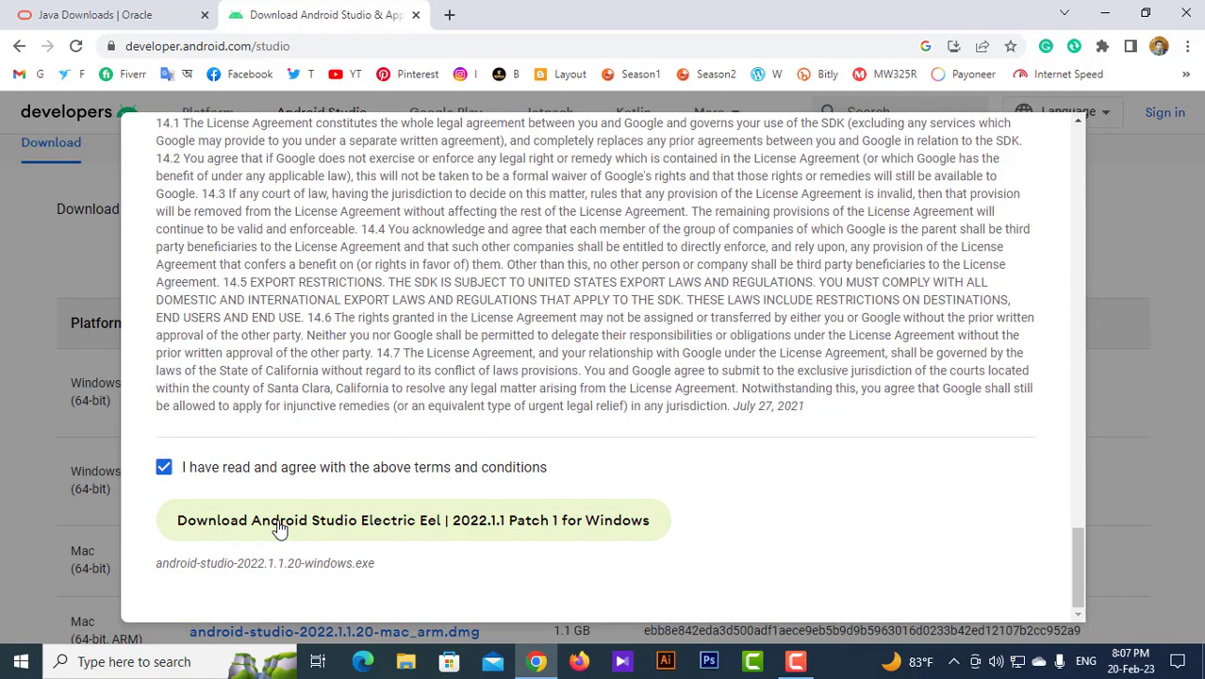
click(385, 534)
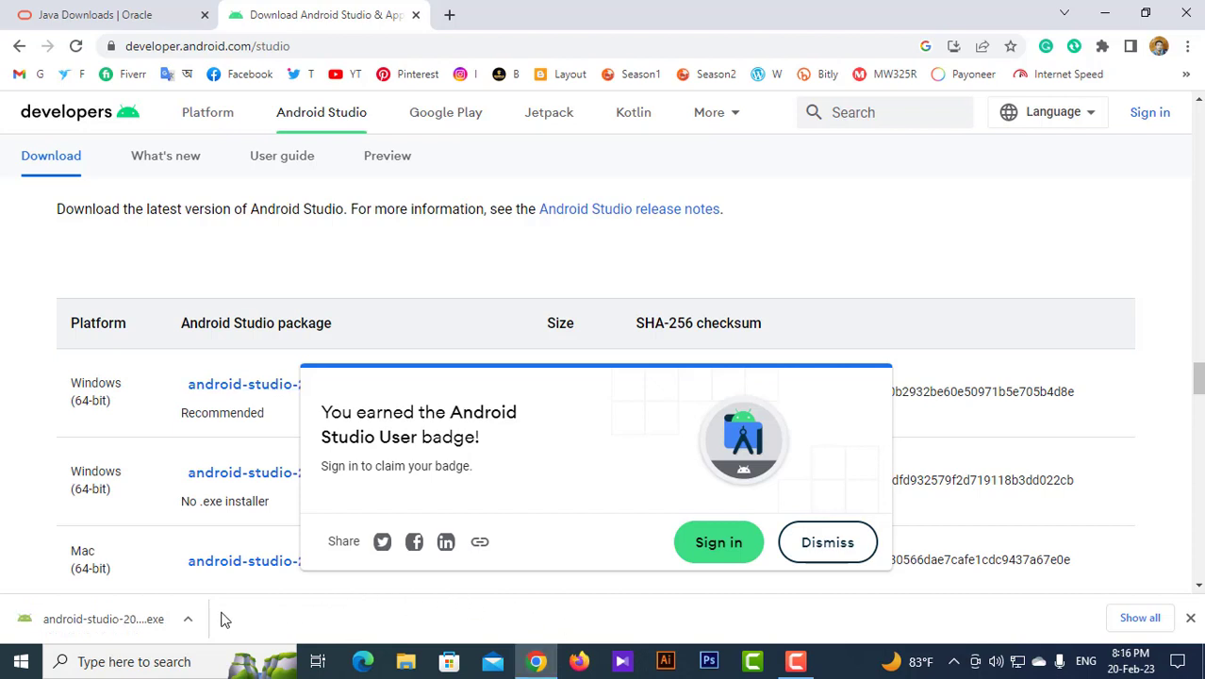
click(94, 623)
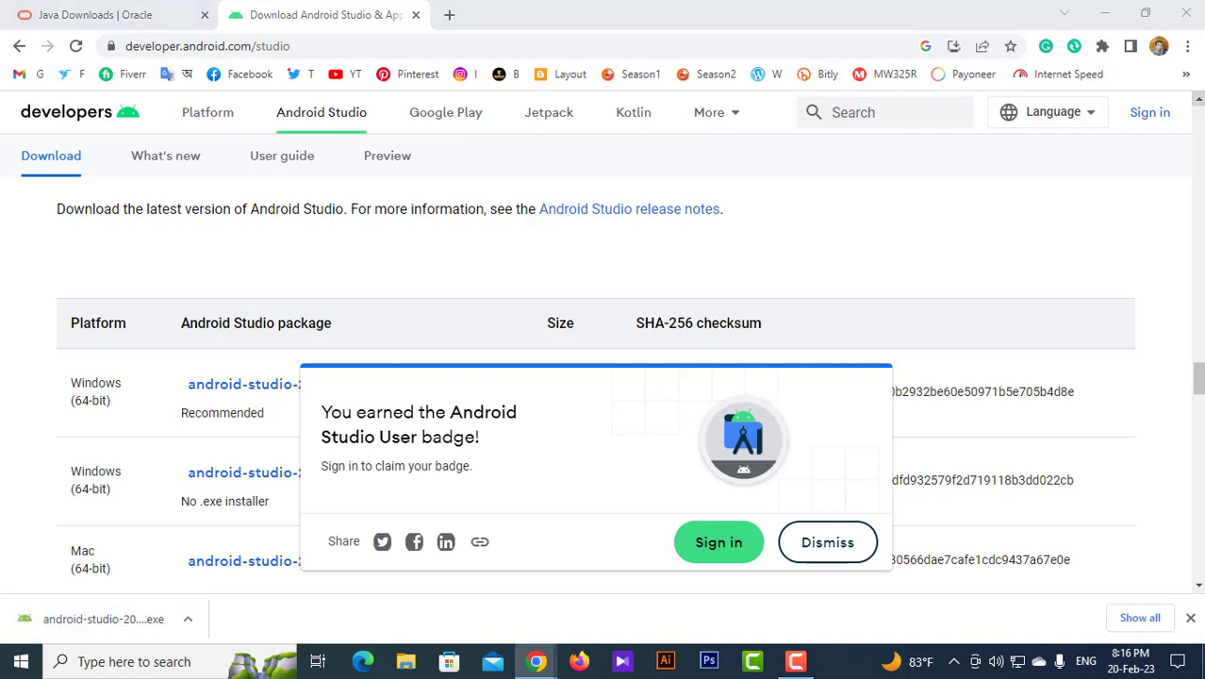
click(1194, 17)
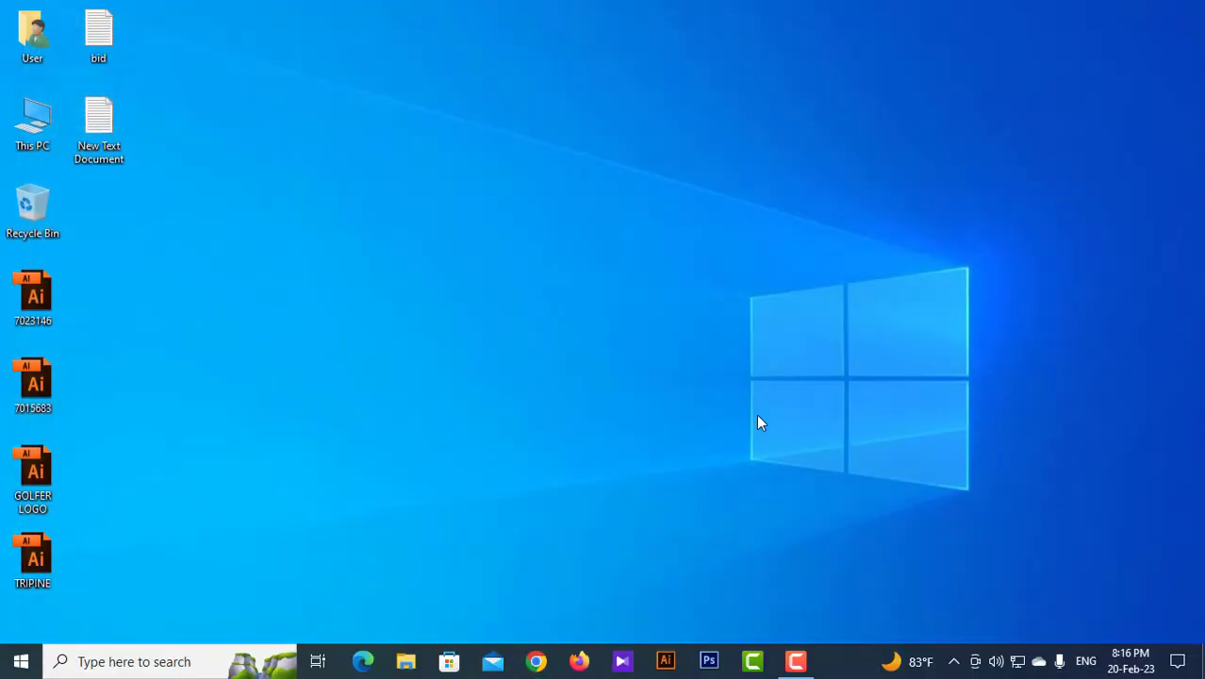
Step: Launch the Android Studio installer from the Downloads folder and close the File Explorer window behind it
double_click(34, 124)
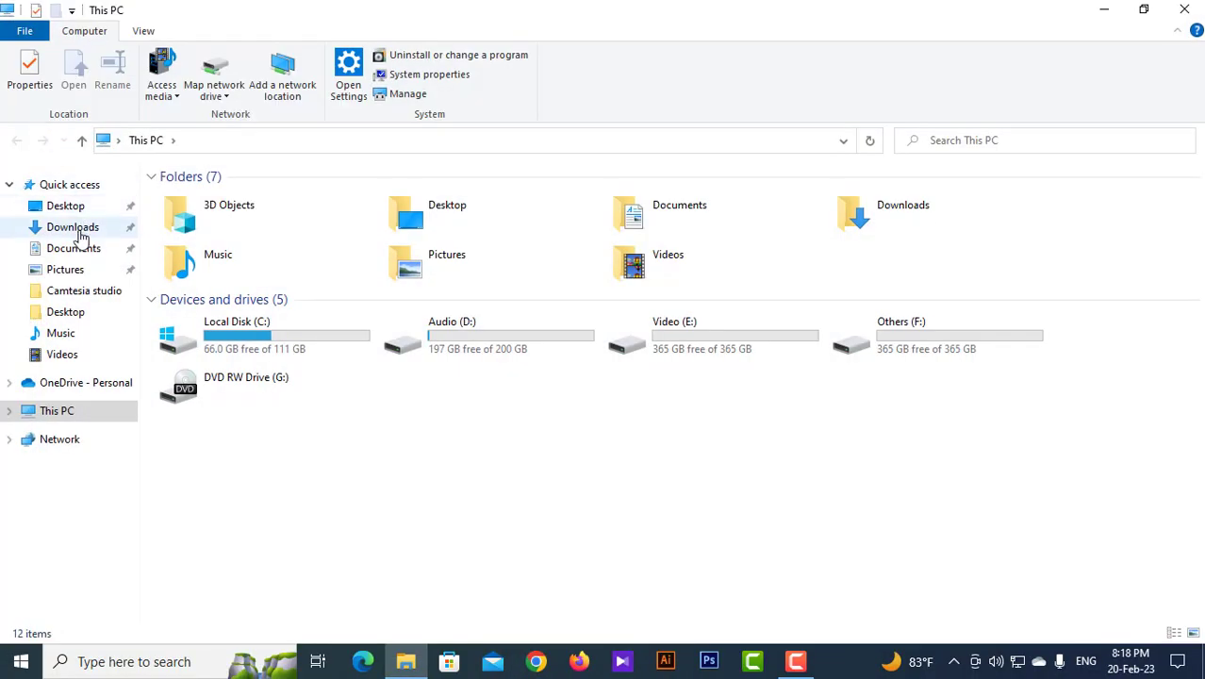
click(81, 236)
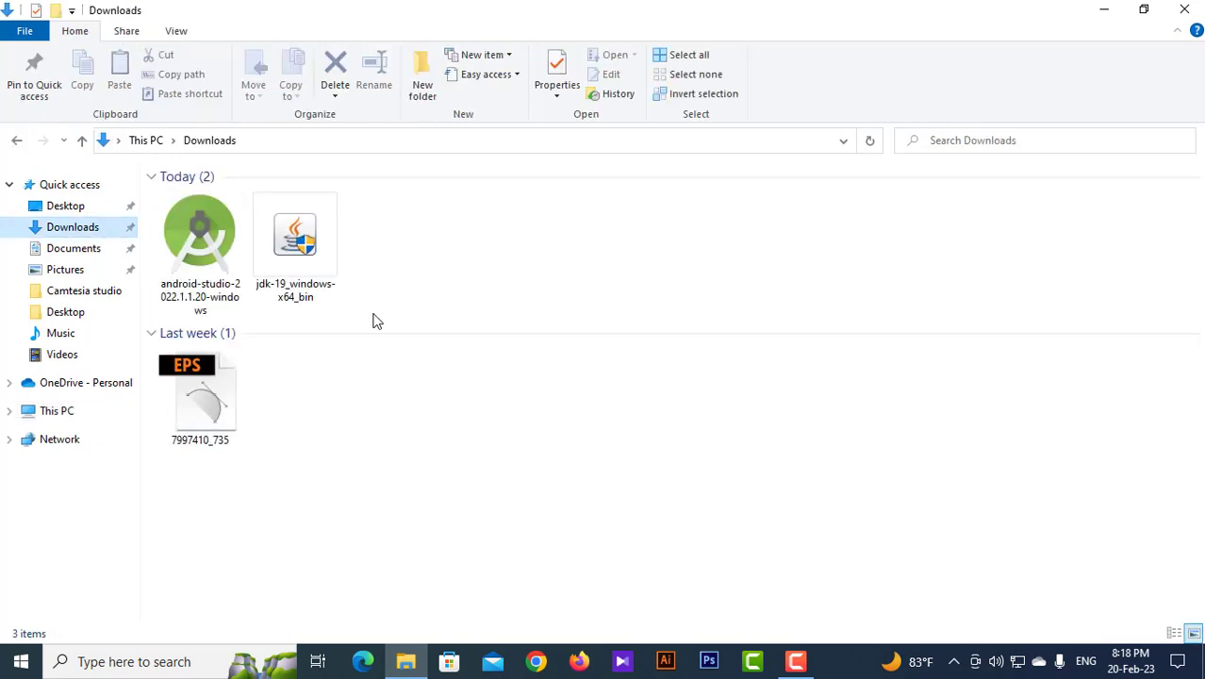
click(204, 241)
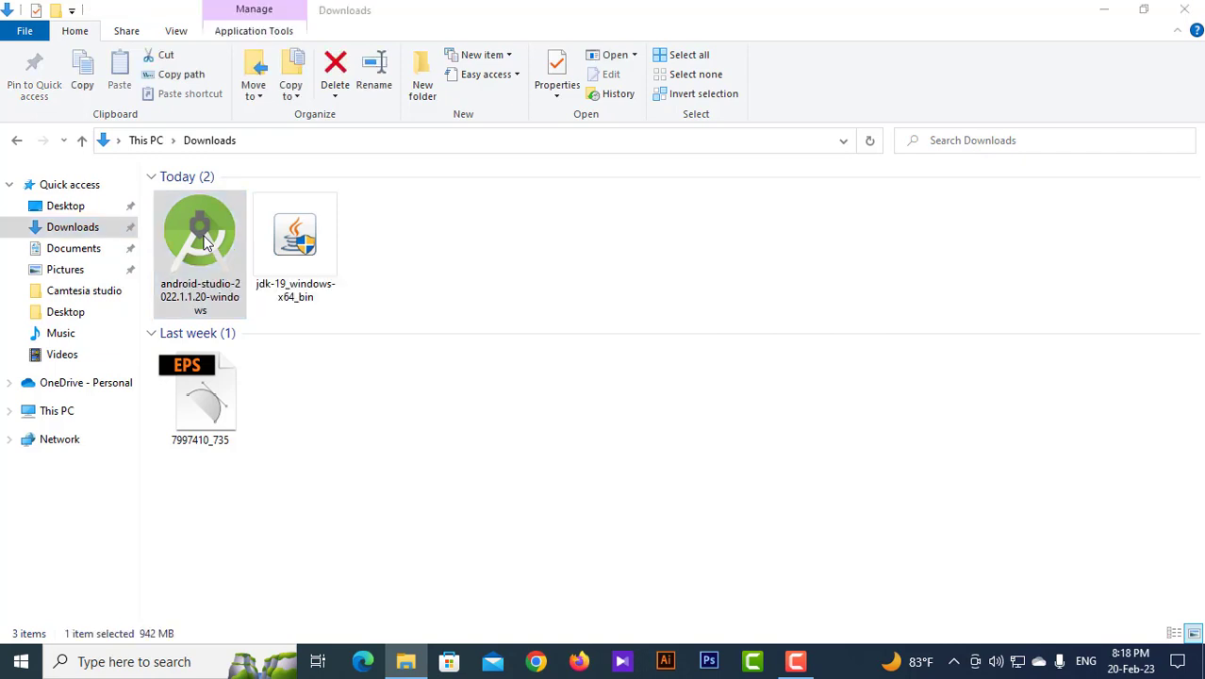
double_click(204, 241)
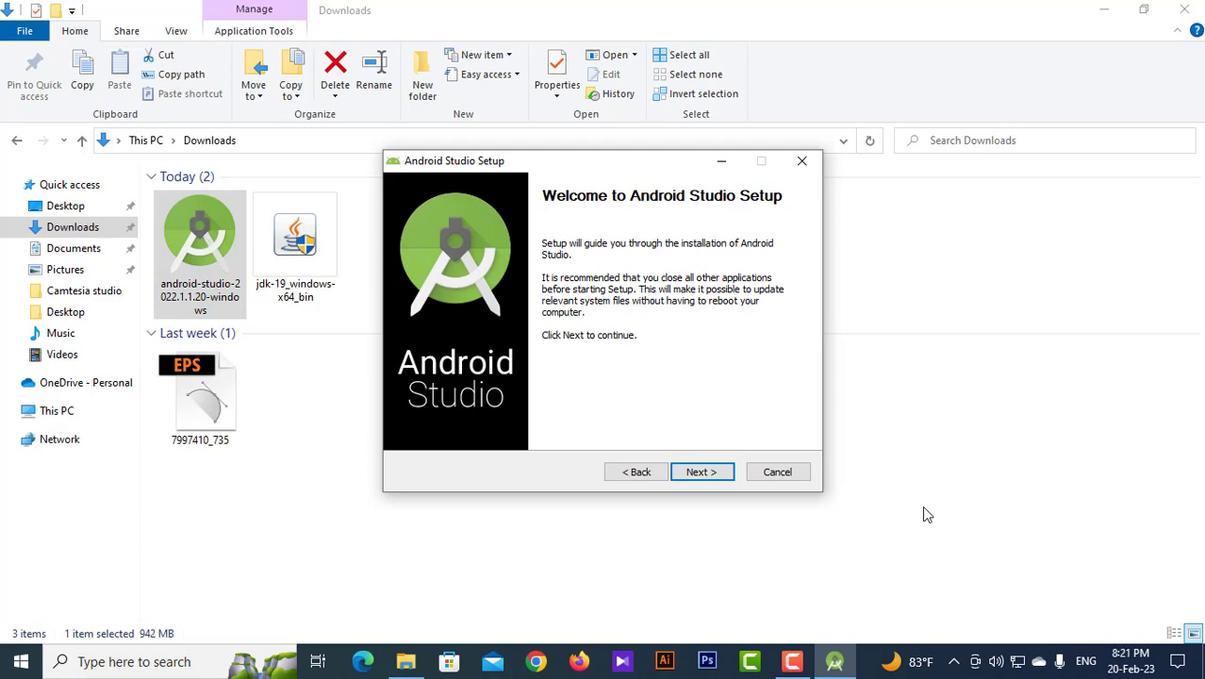
click(1184, 9)
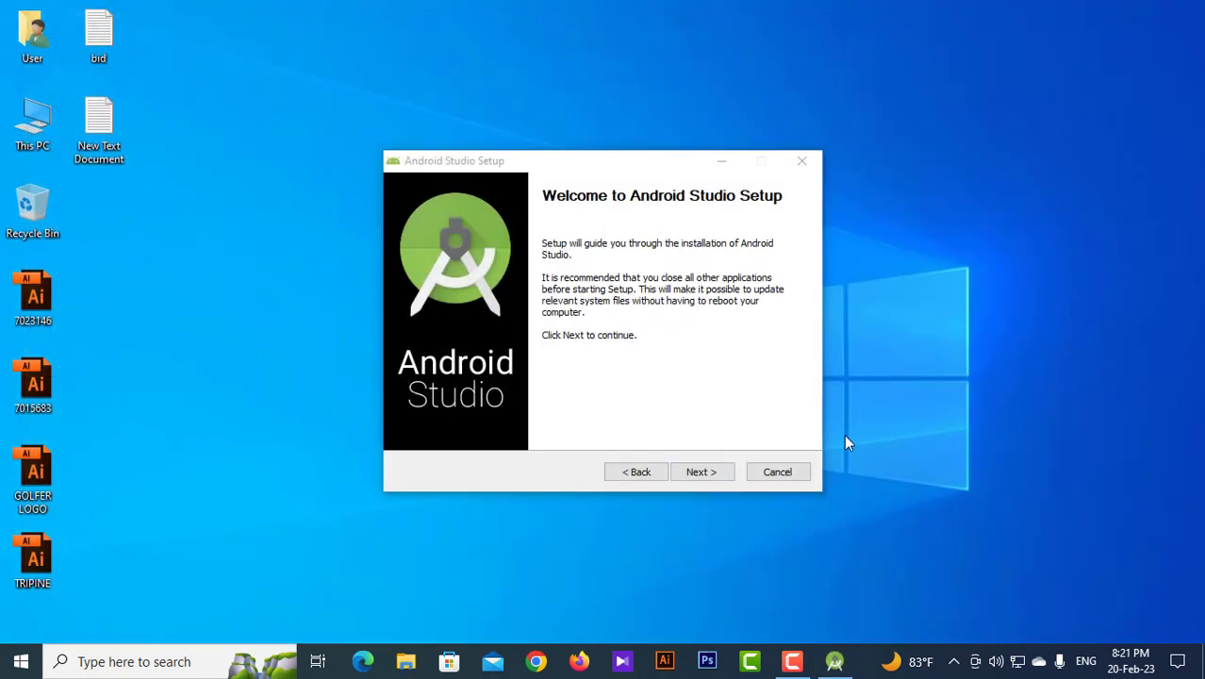
Step: Install Android Studio with Android Virtual Device in C:\Program Files\Android\Android Studio, keep the Android Studio Start Menu folder, and start the program on finishing
click(708, 472)
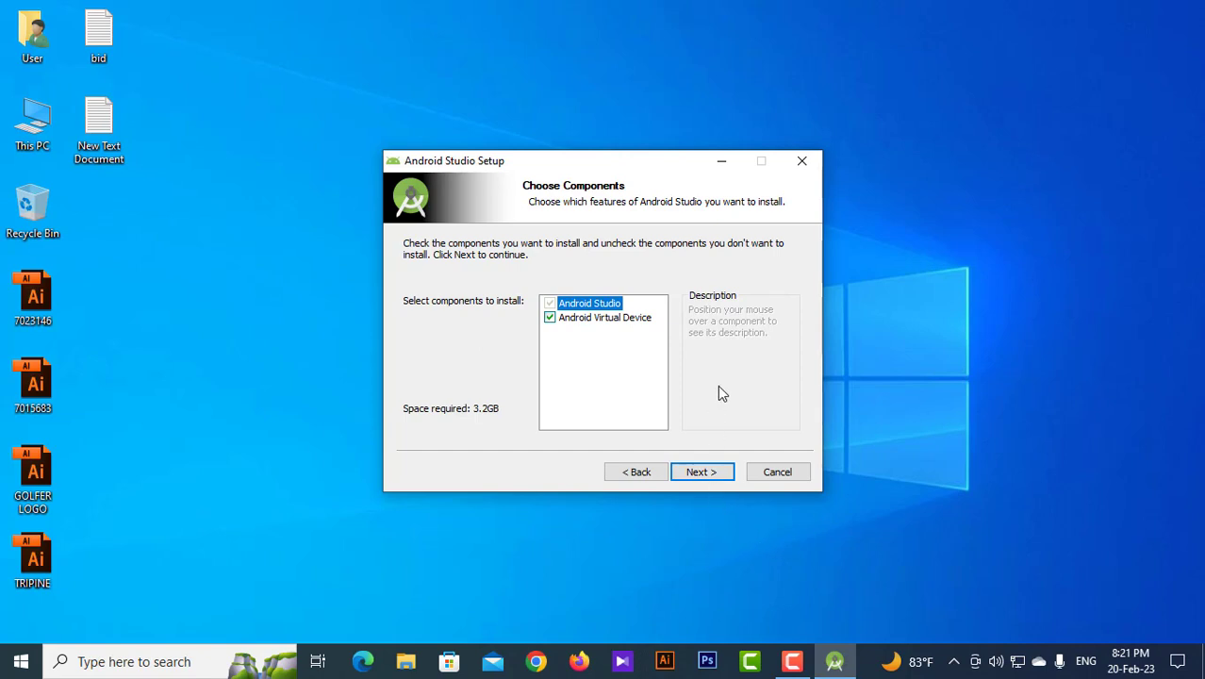
click(702, 472)
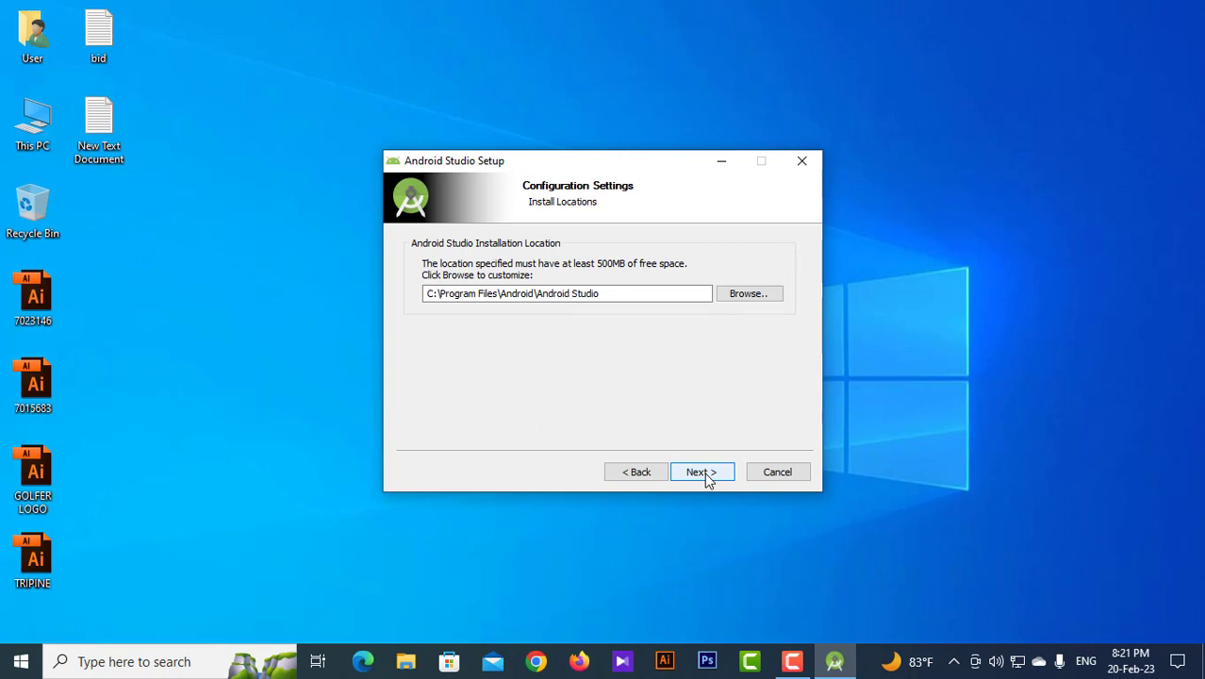
click(704, 472)
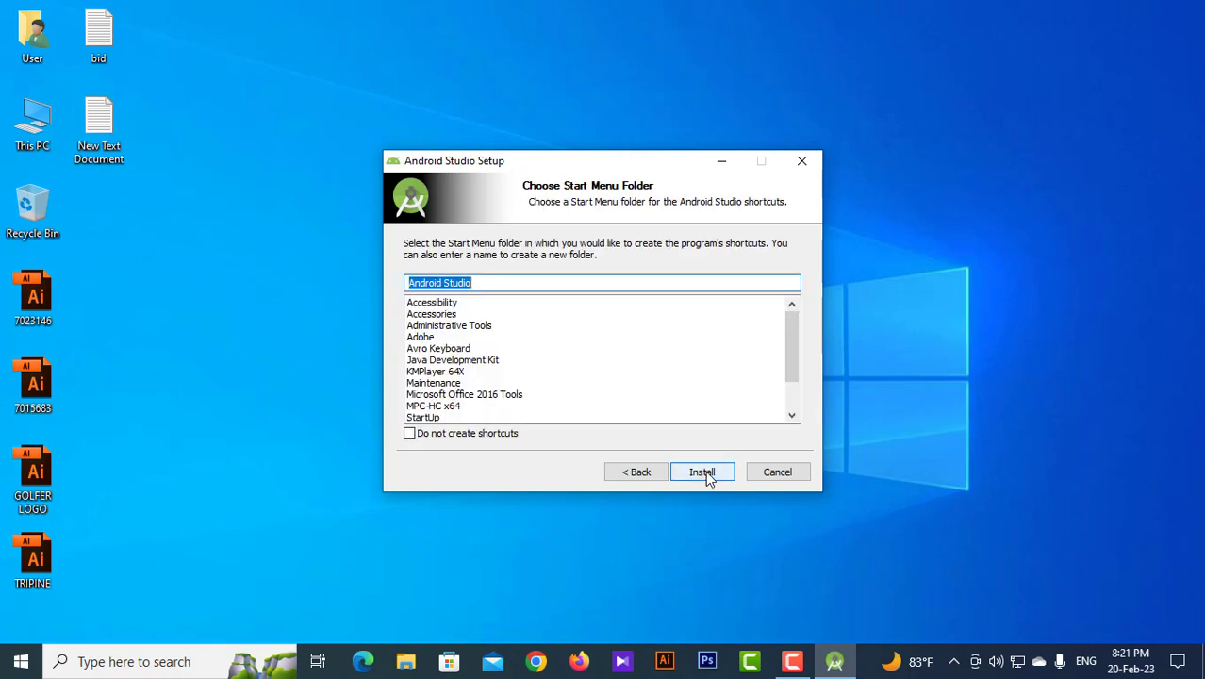
click(705, 472)
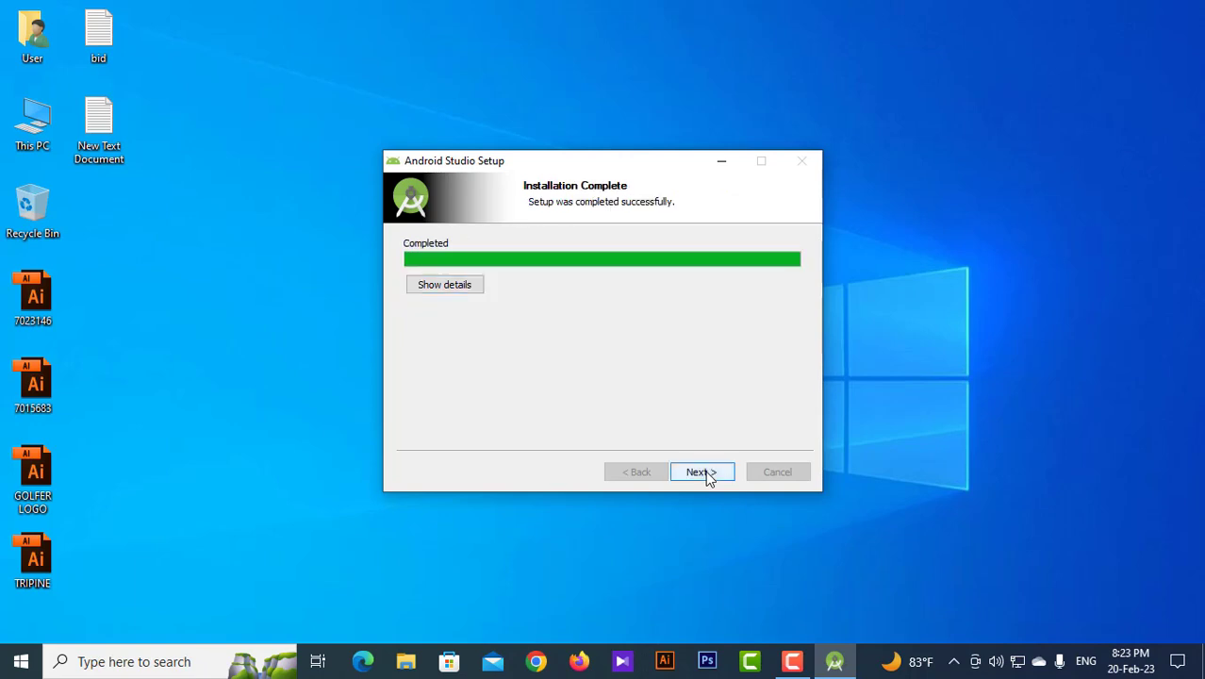
click(702, 473)
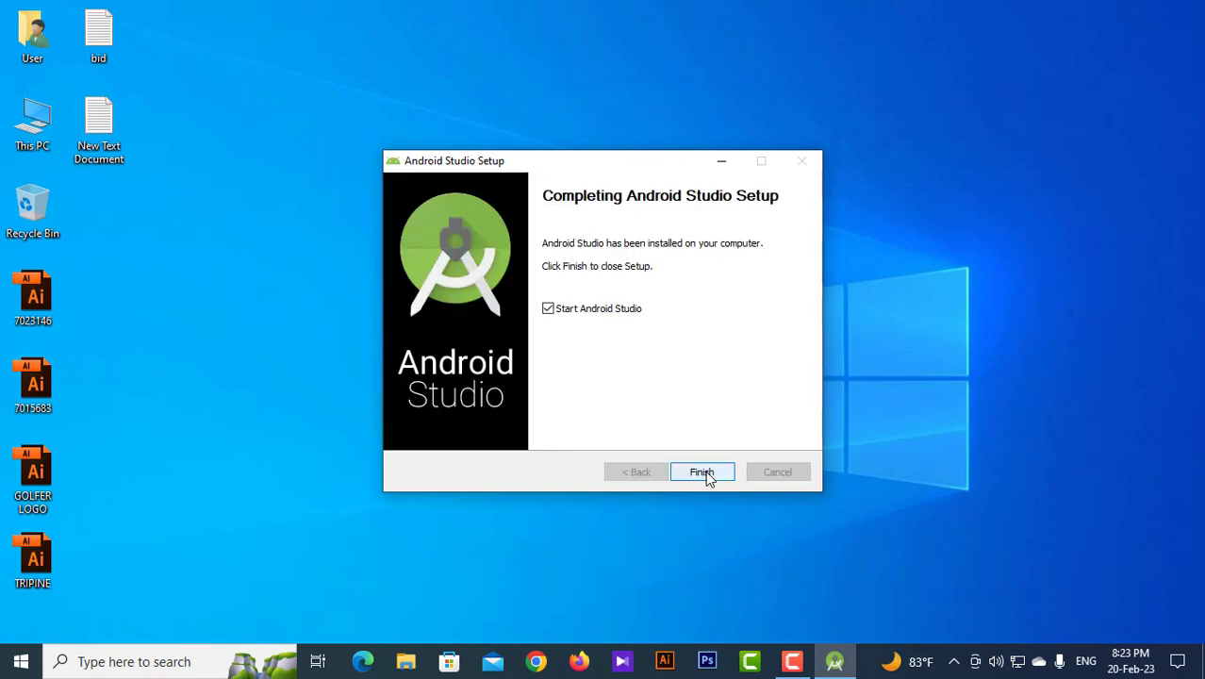
click(702, 472)
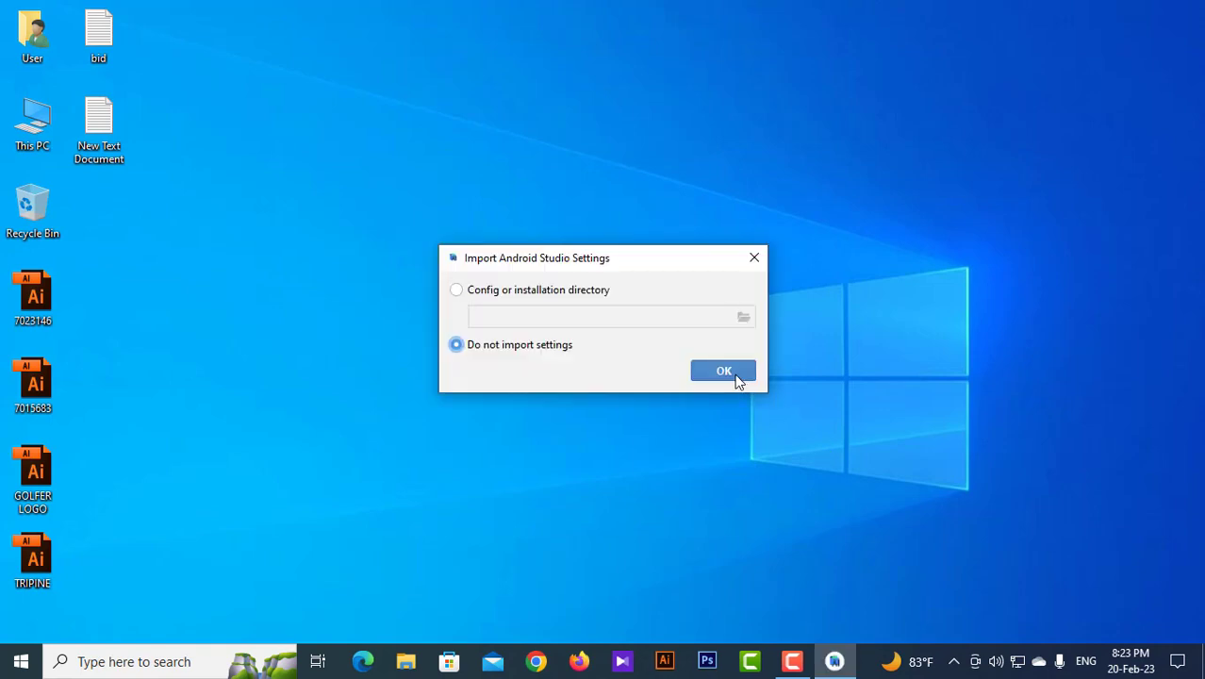
Step: Skip importing previous settings, allow usage statistics to be sent to Google, and continue the setup wizard to the install type
click(723, 372)
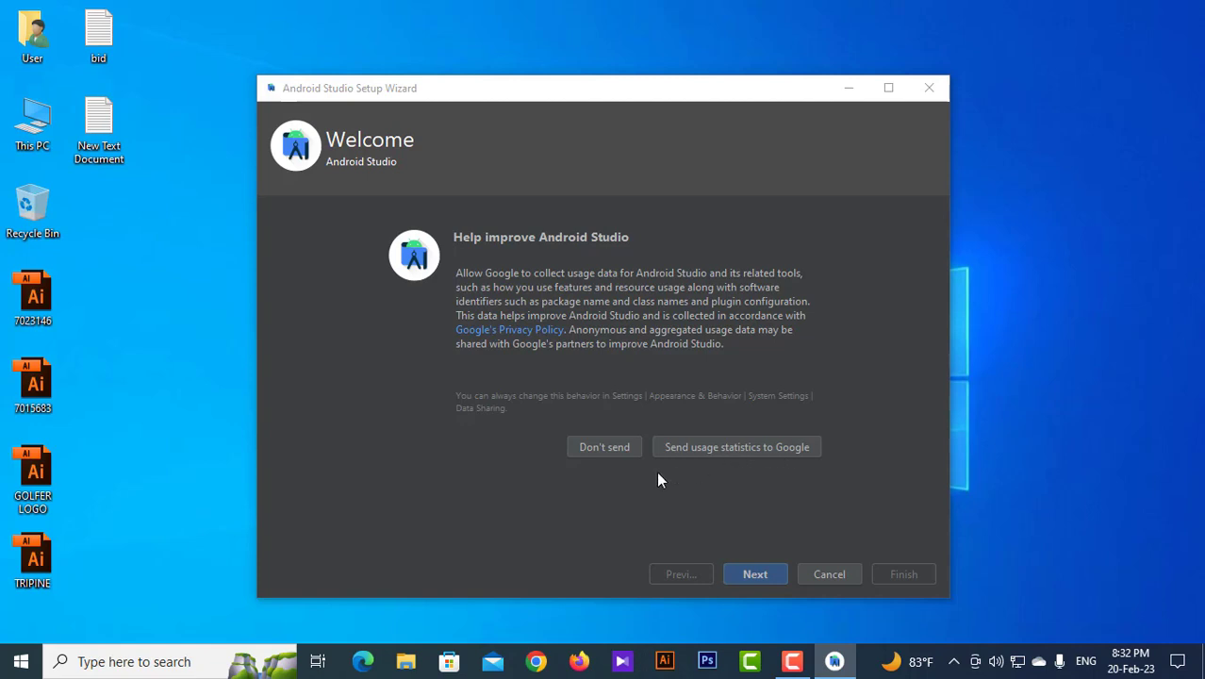
click(728, 449)
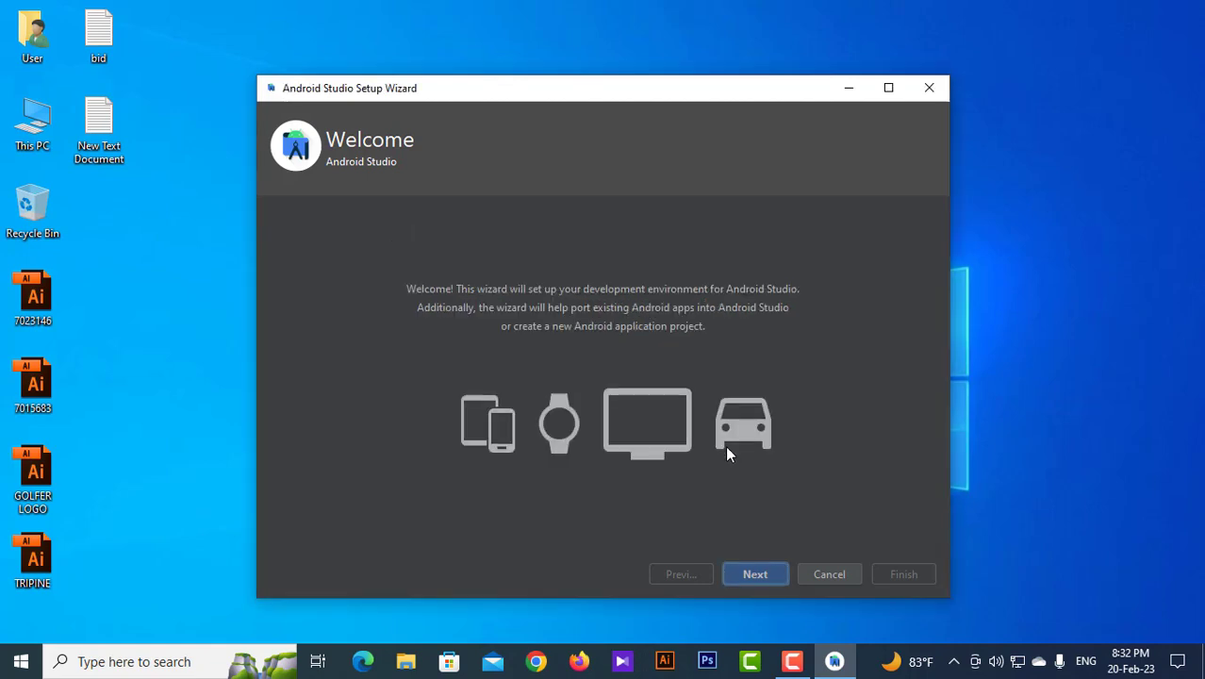
click(755, 574)
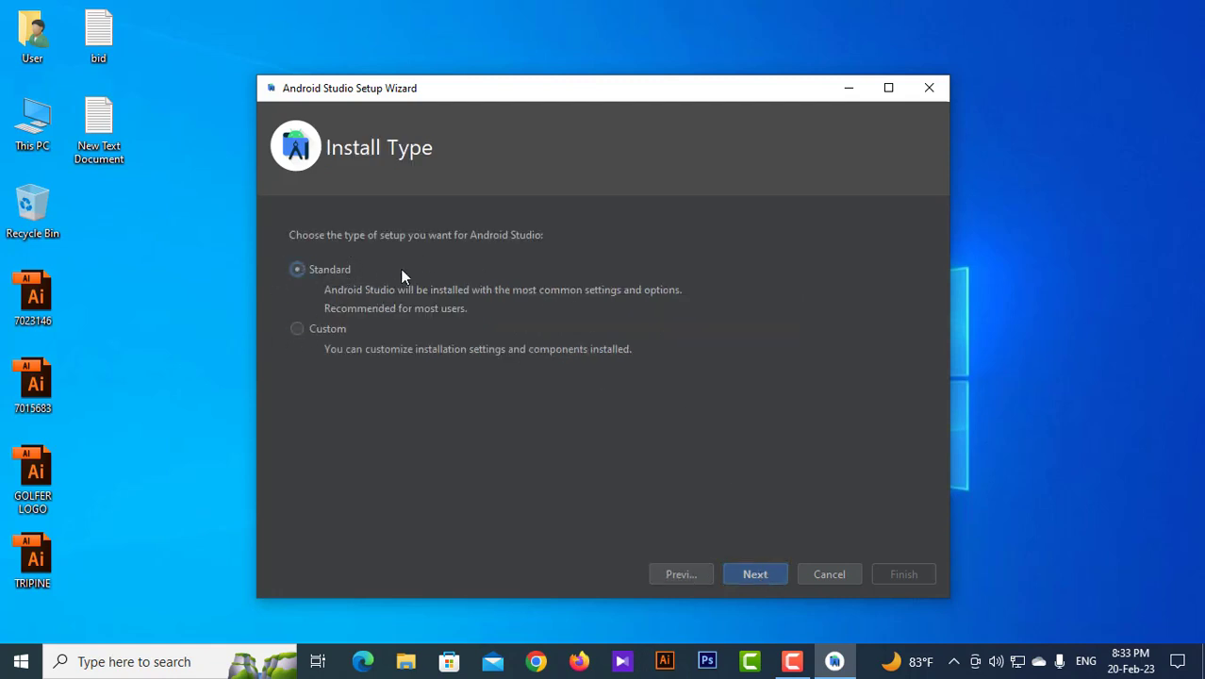
Step: Choose the Standard install type, preview the Light UI theme, and select Darcula as the theme
click(297, 270)
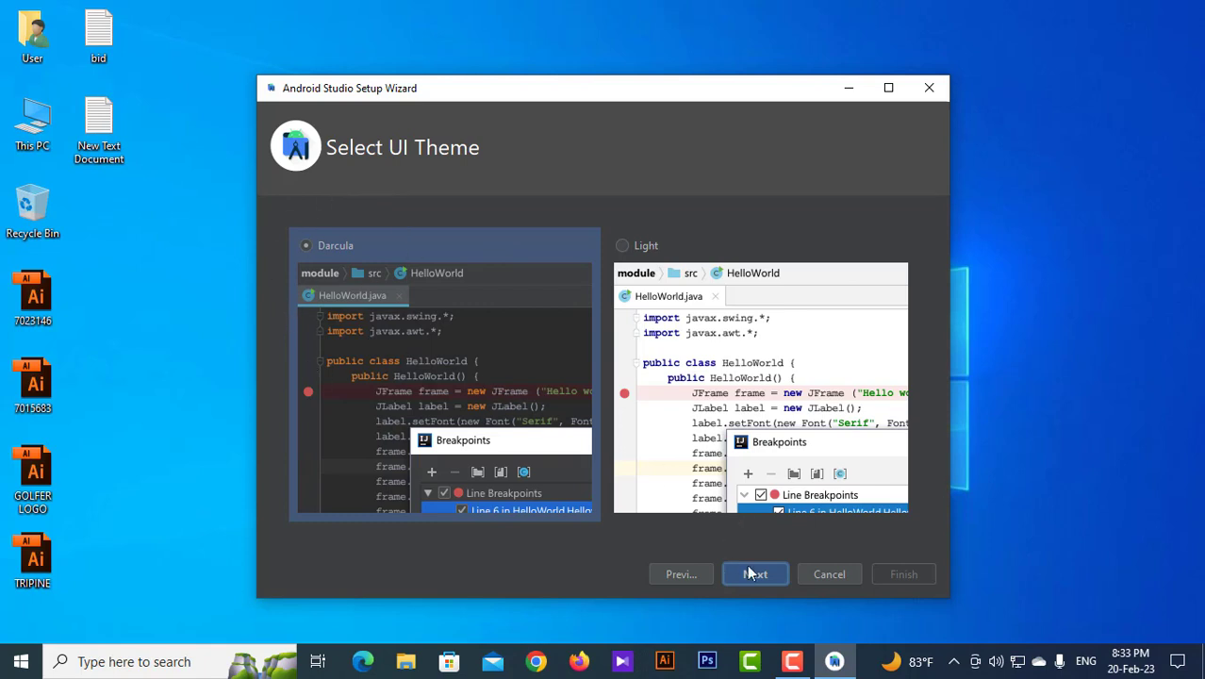
click(628, 244)
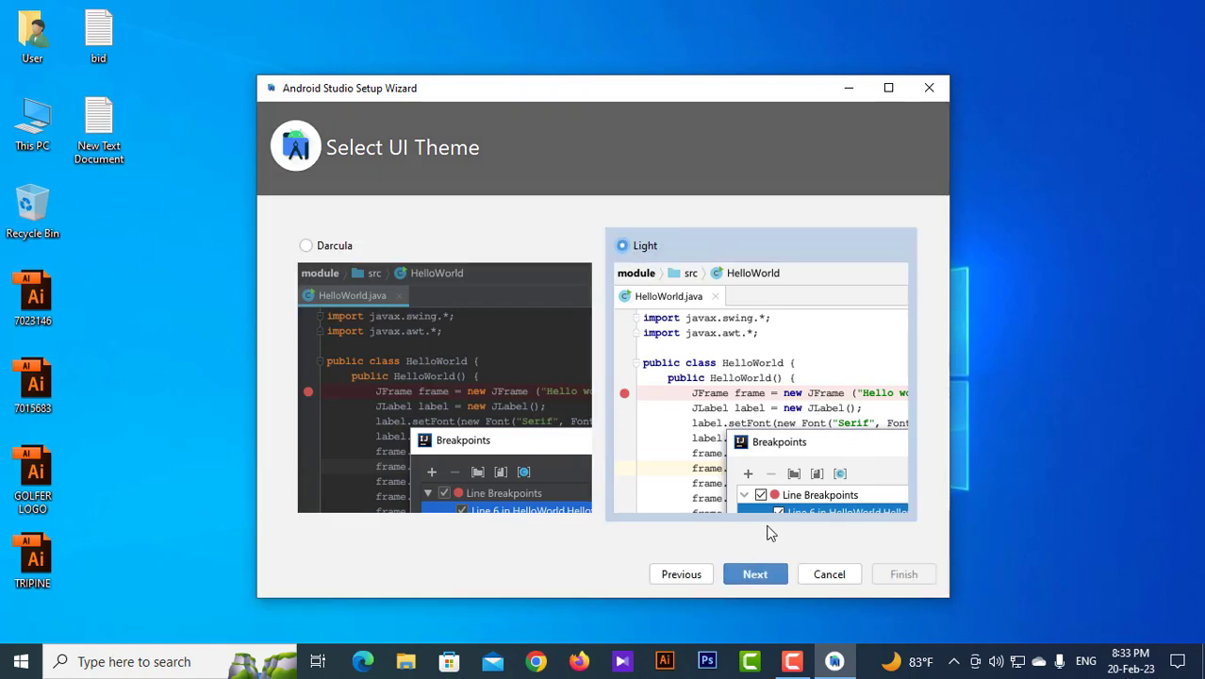
click(305, 246)
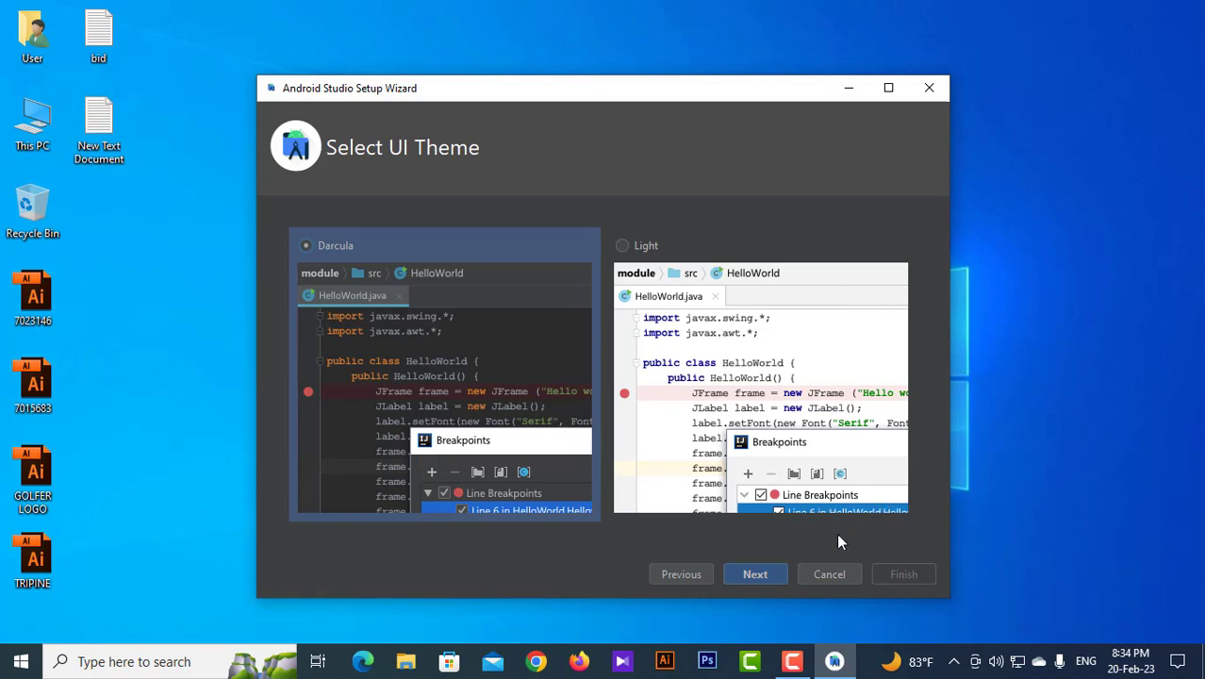
Step: Continue past the theme and settings verification pages and accept the android-sdk-license
click(764, 574)
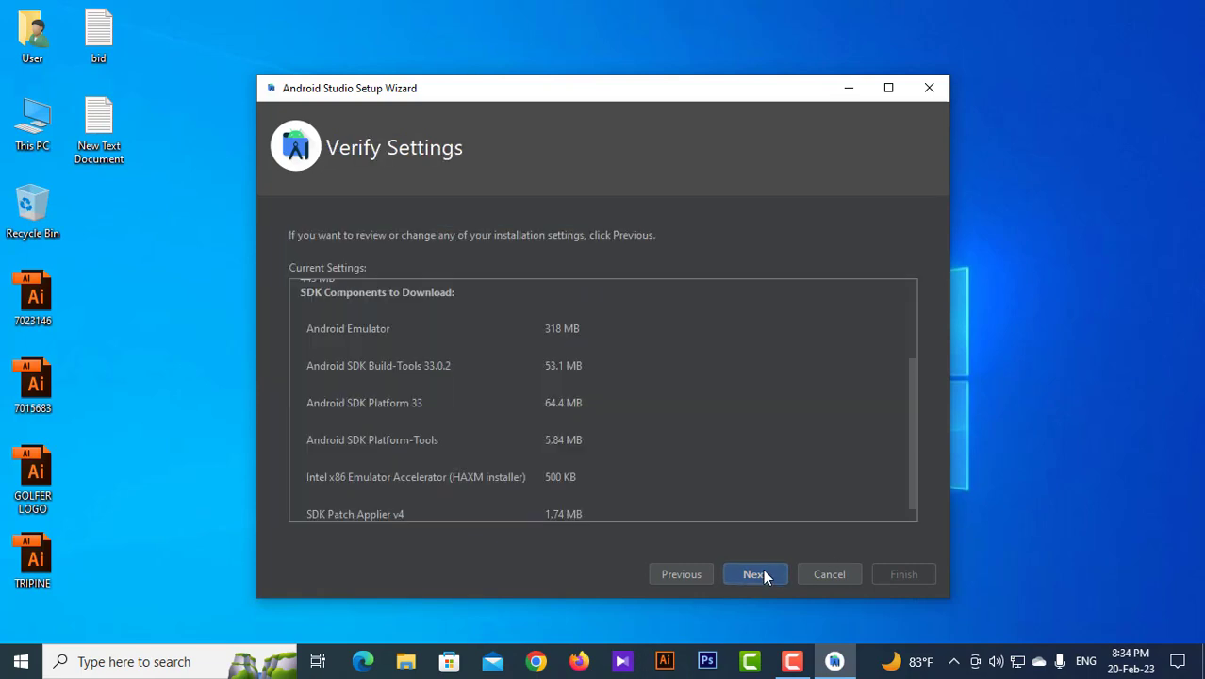
click(763, 573)
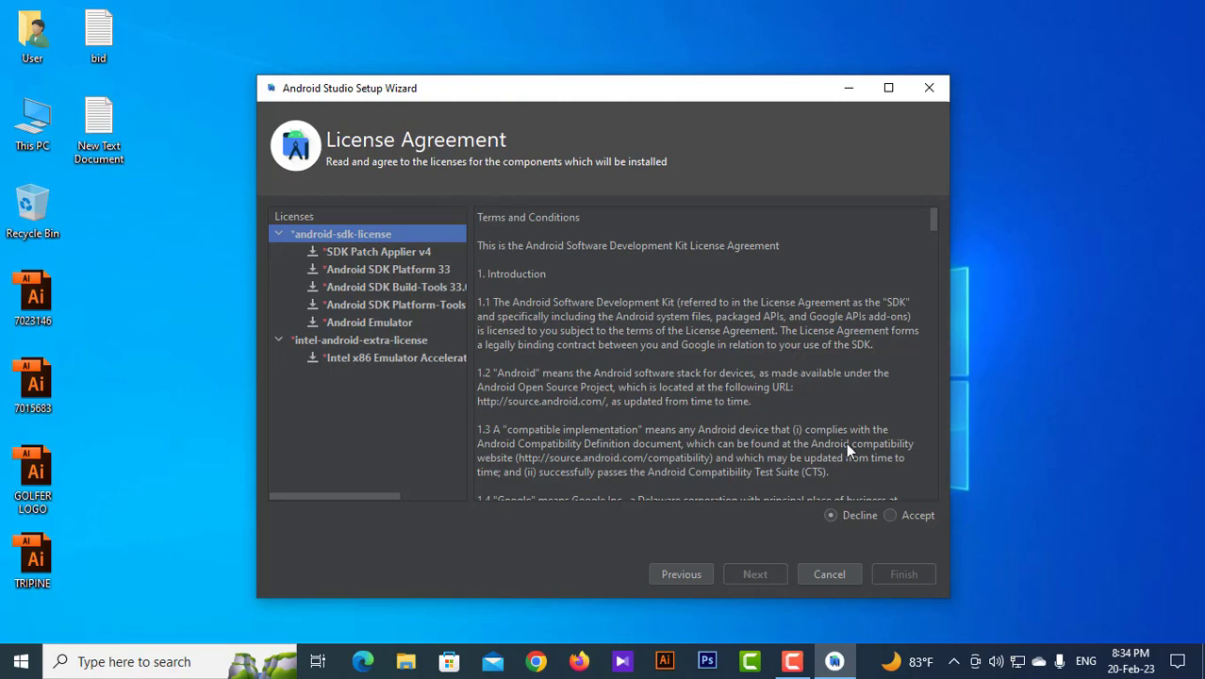
scroll(847, 447, down, 20)
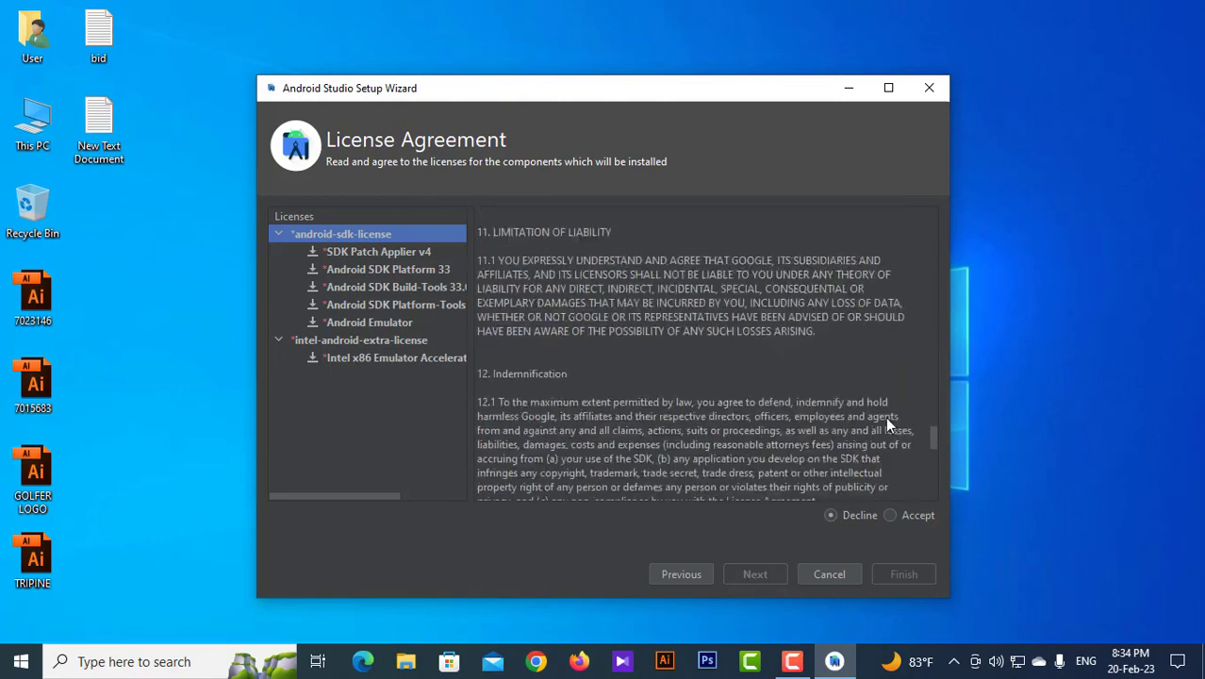
scroll(885, 424, down, 10)
click(890, 514)
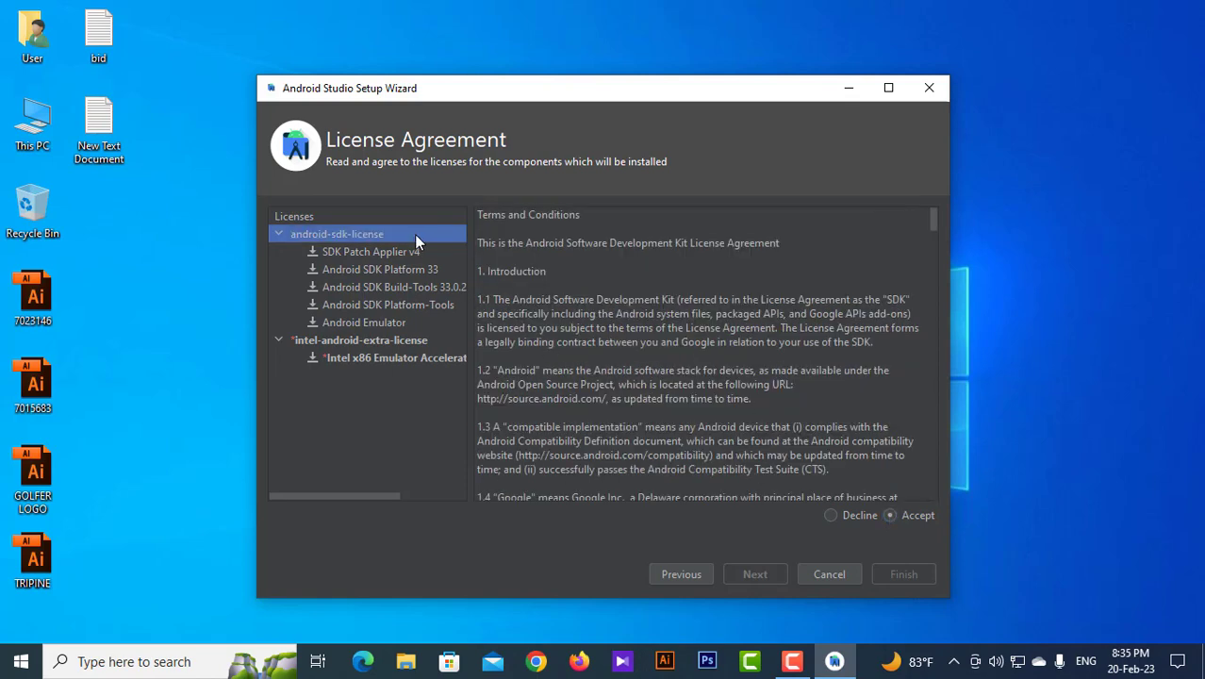
Step: Accept the intel-android-extra-license, download the SDK components, and finish the setup wizard
click(392, 341)
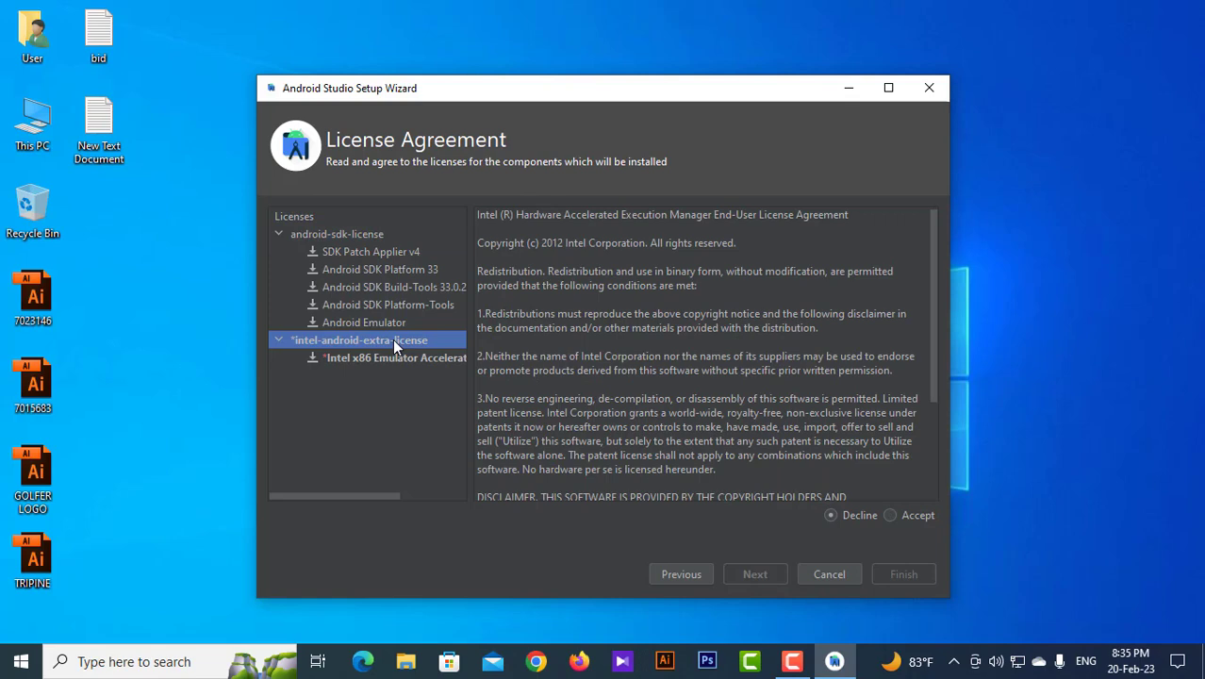
click(891, 515)
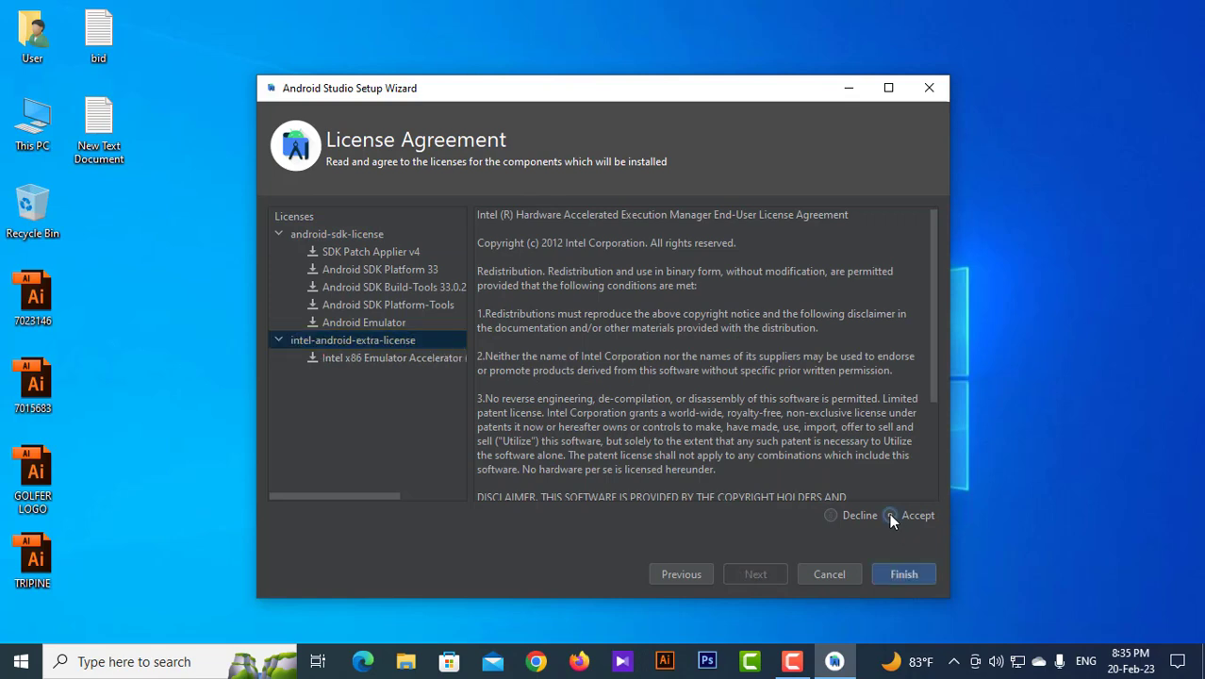
scroll(830, 433, down, 4)
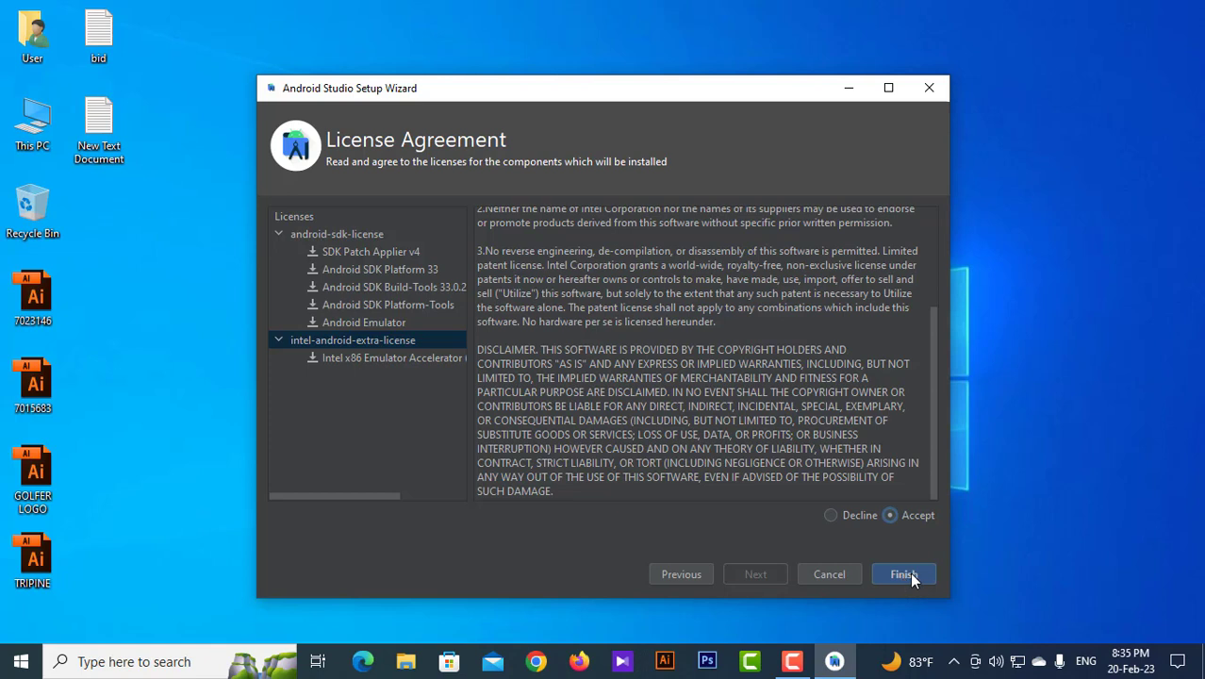
click(904, 575)
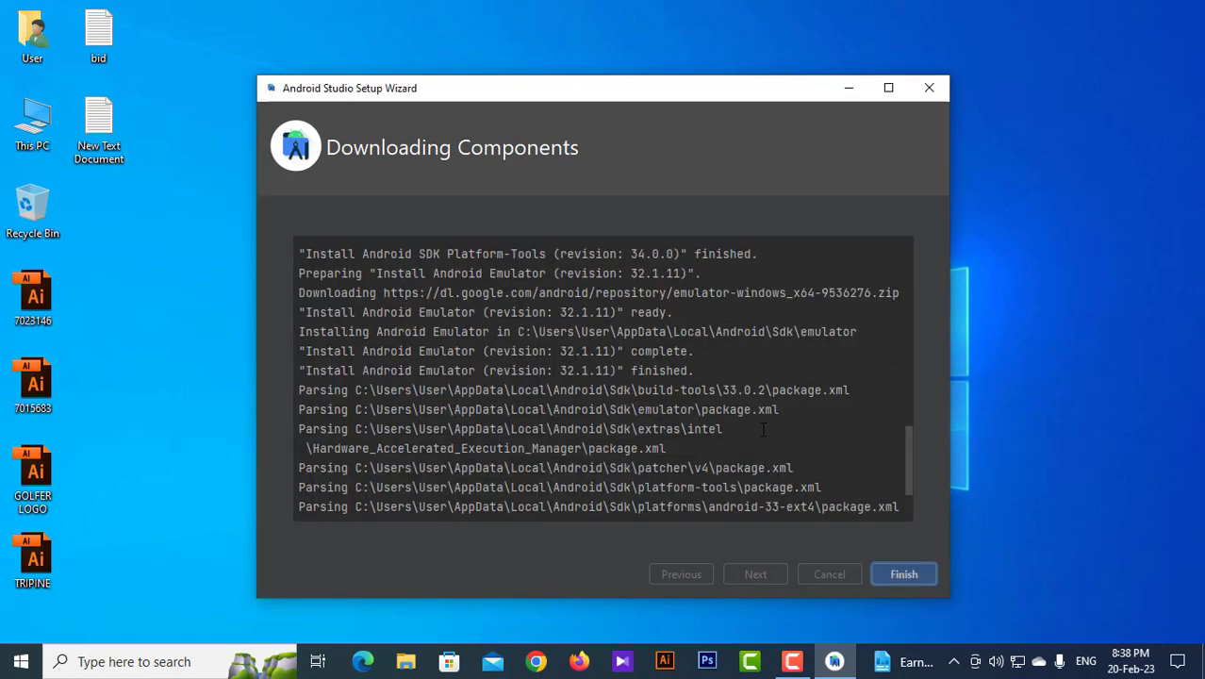
click(904, 578)
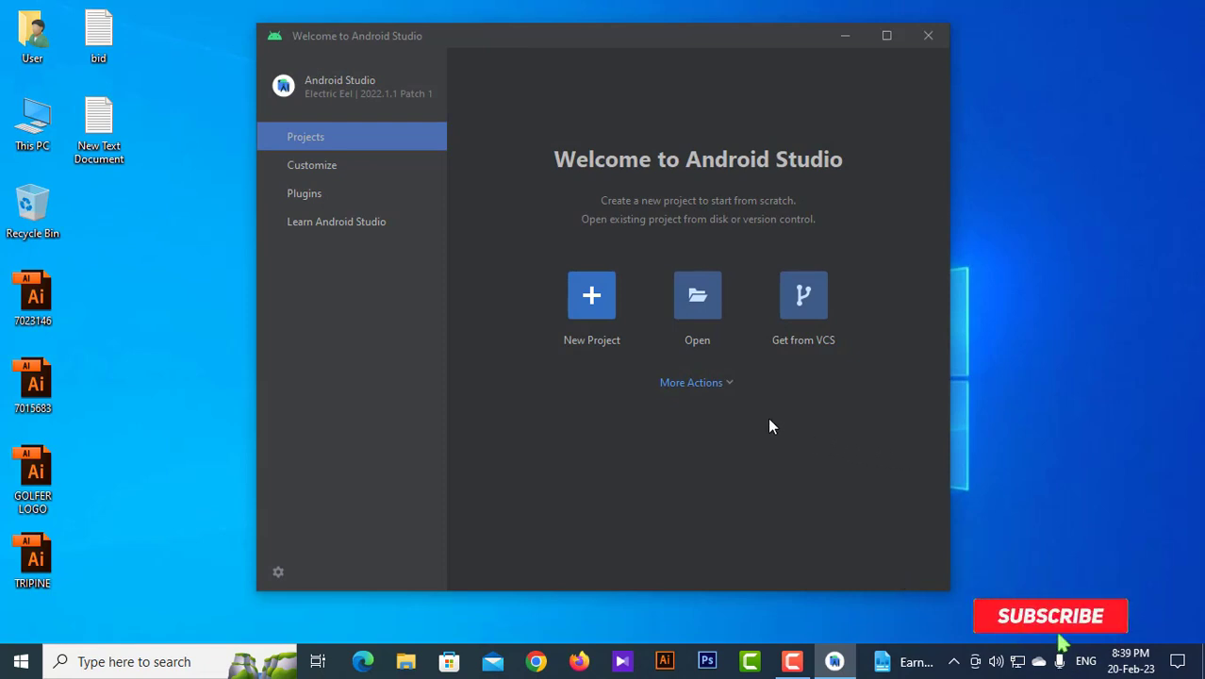
Step: Start a new Phone and Tablet project from the Empty Activity template
click(591, 296)
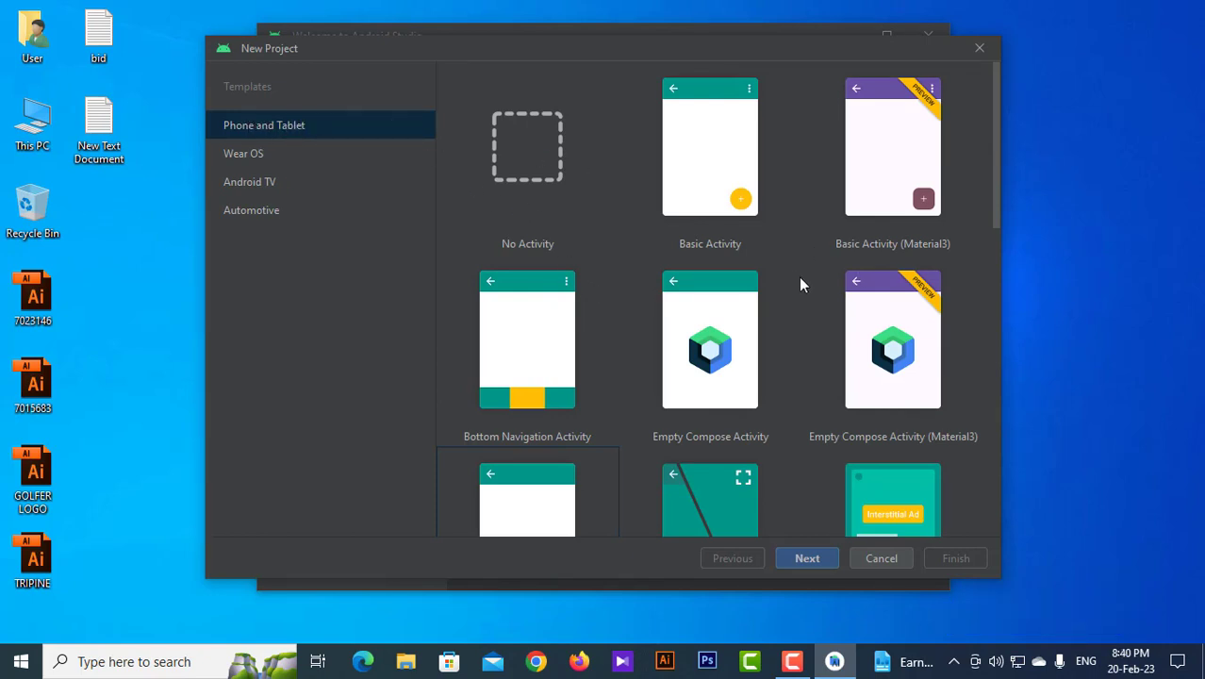
scroll(792, 274, down, 4)
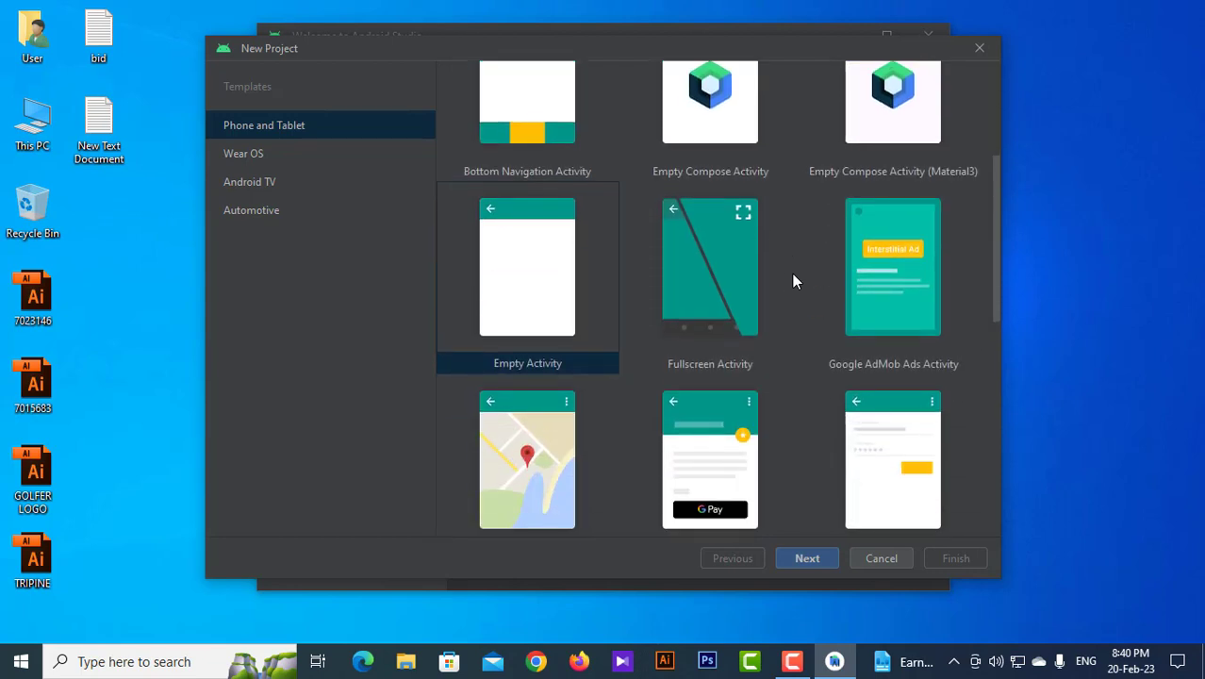
click(503, 255)
scroll(914, 443, down, 1)
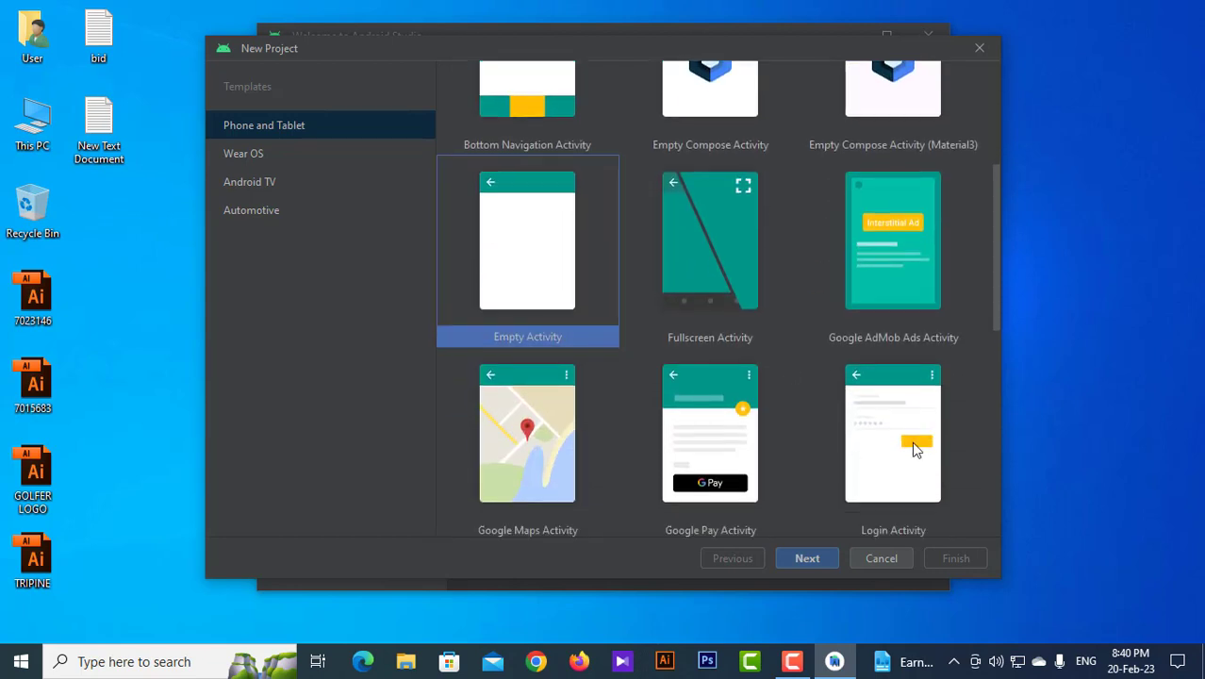
click(803, 556)
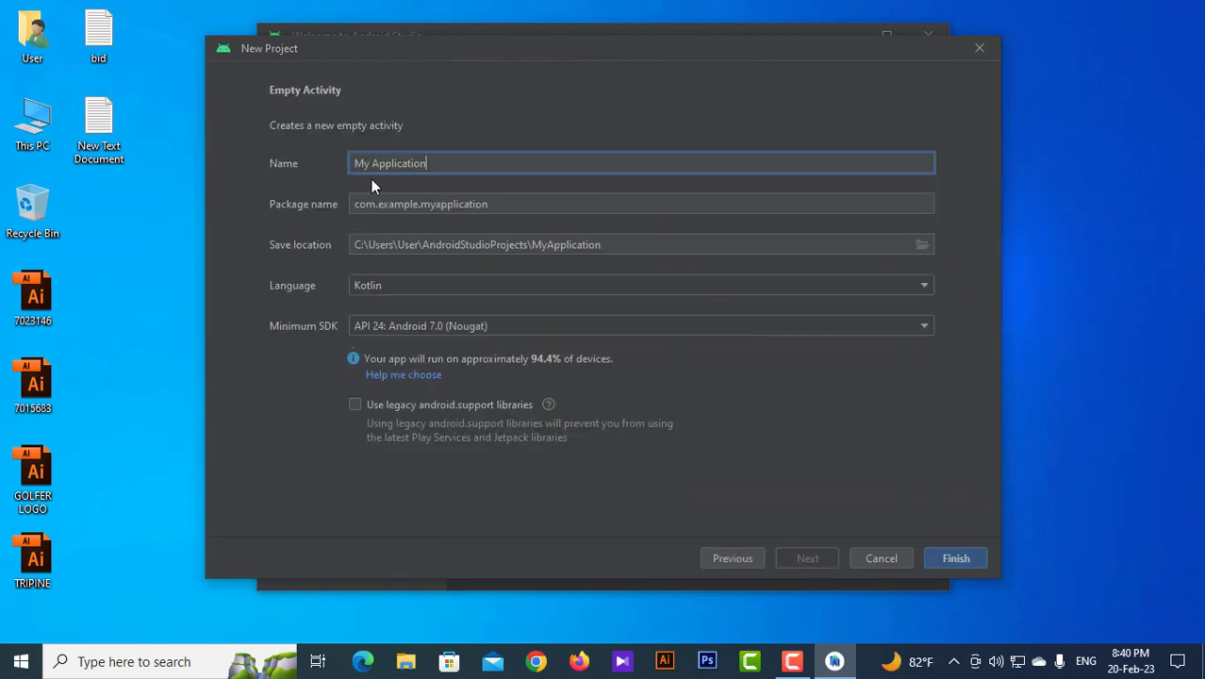
Step: Name the project Test App, keeping the package name com.example.testapp and the default save location
drag(452, 162, 341, 156)
text(T)
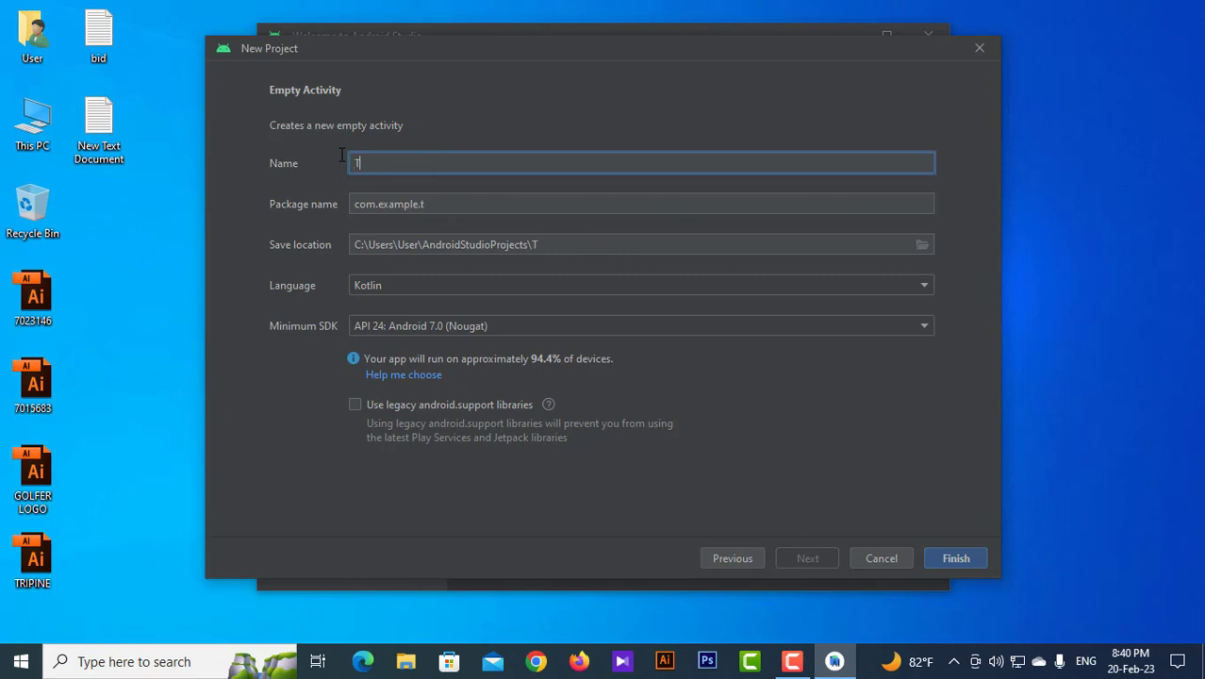
text(est App)
click(432, 203)
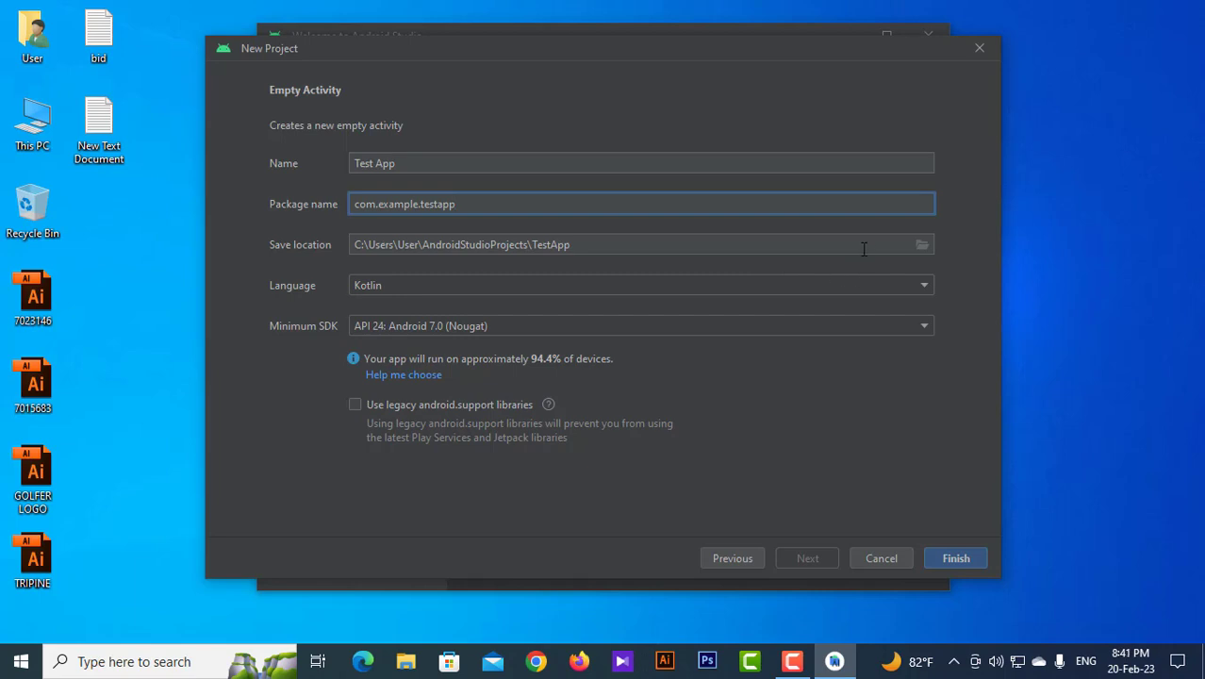
click(921, 246)
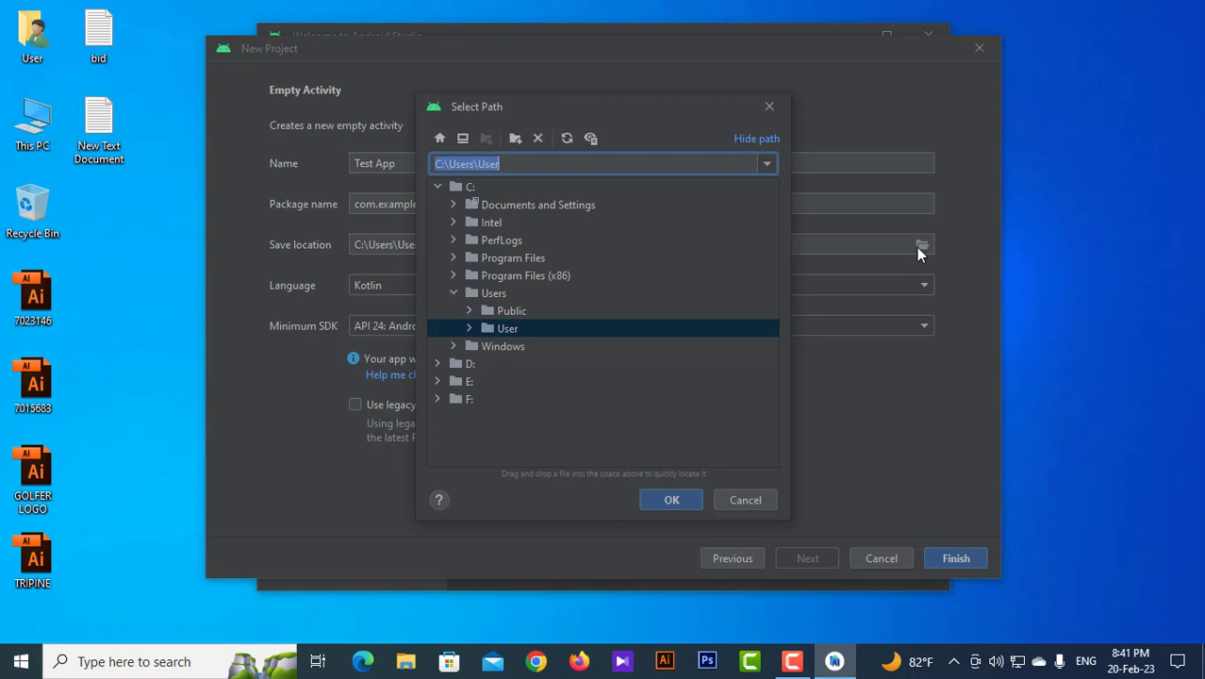
click(767, 109)
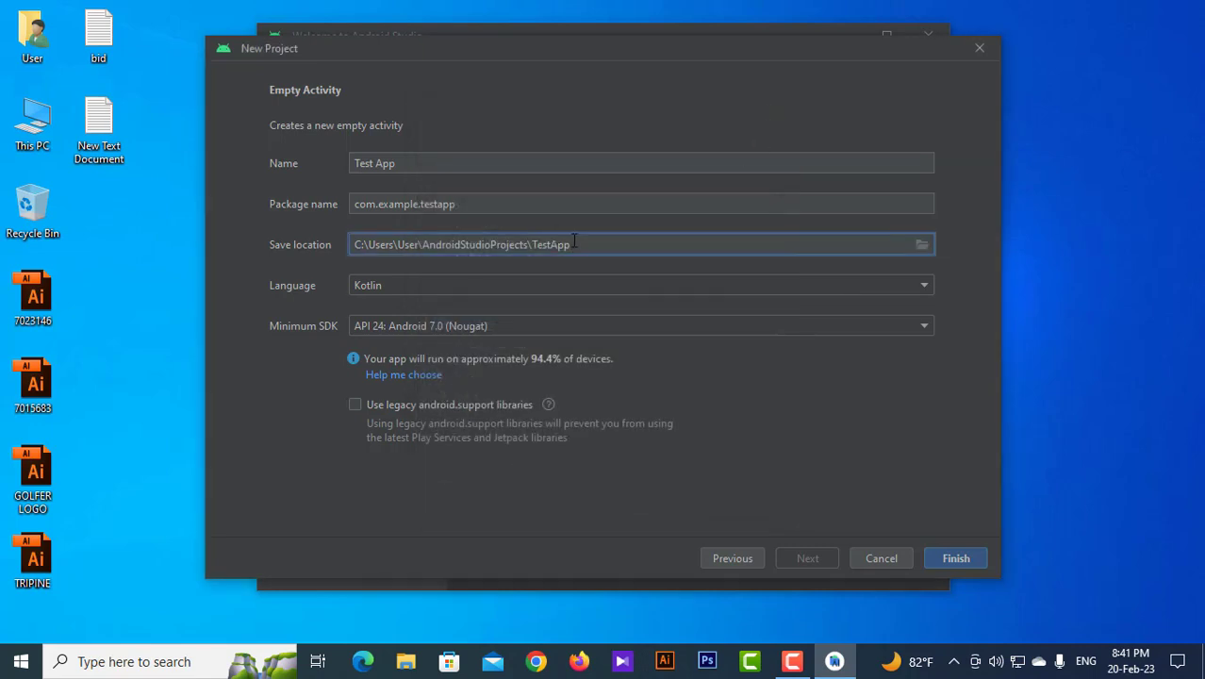
Step: Set the language to Java and the minimum SDK to API 16: Android 4.1 (Jelly Bean), and finish creating the project
click(531, 288)
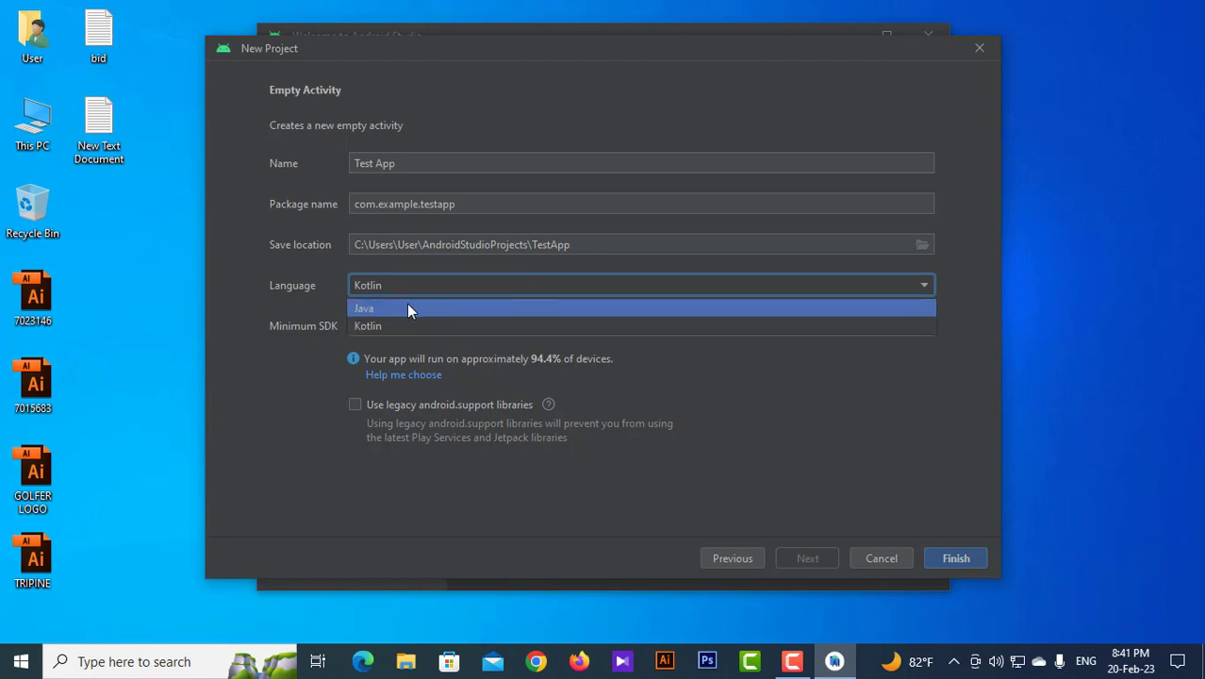
click(372, 309)
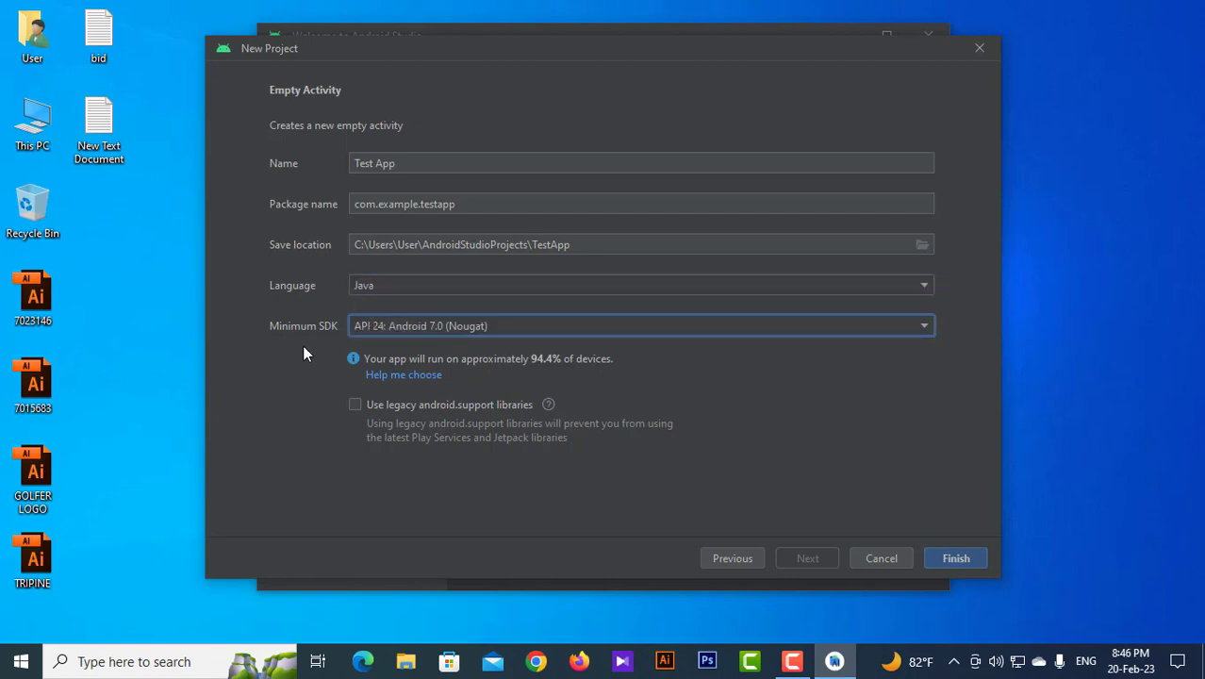
click(775, 332)
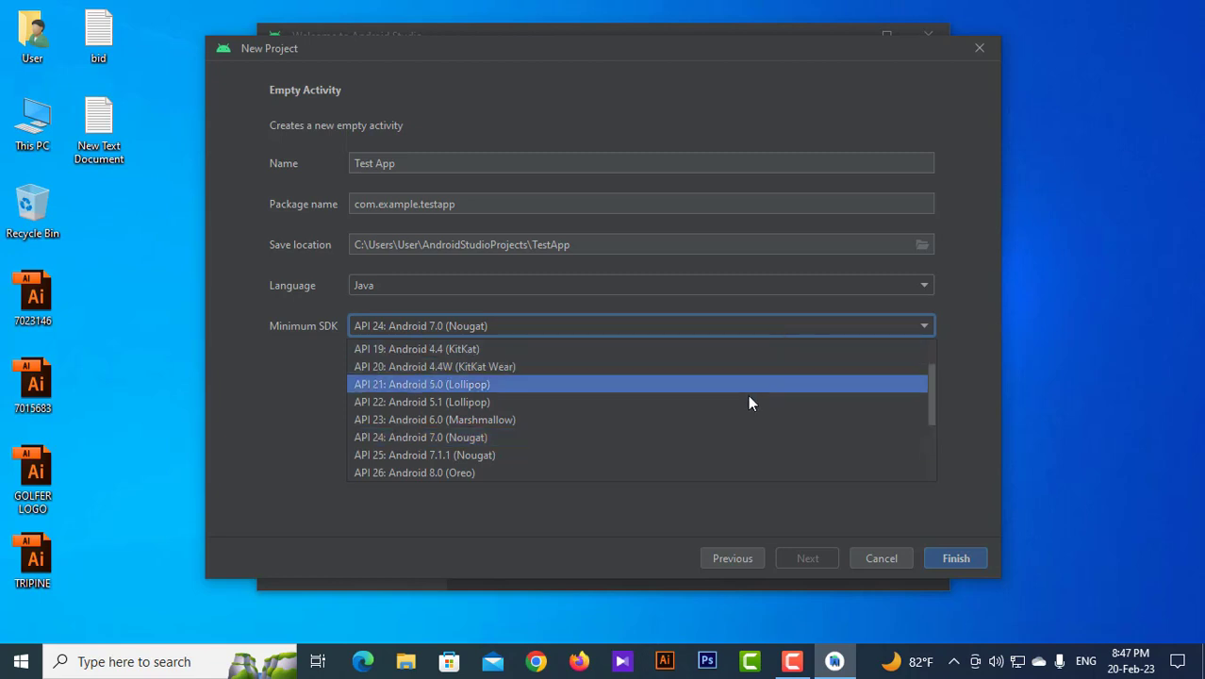
scroll(749, 407, up, 1)
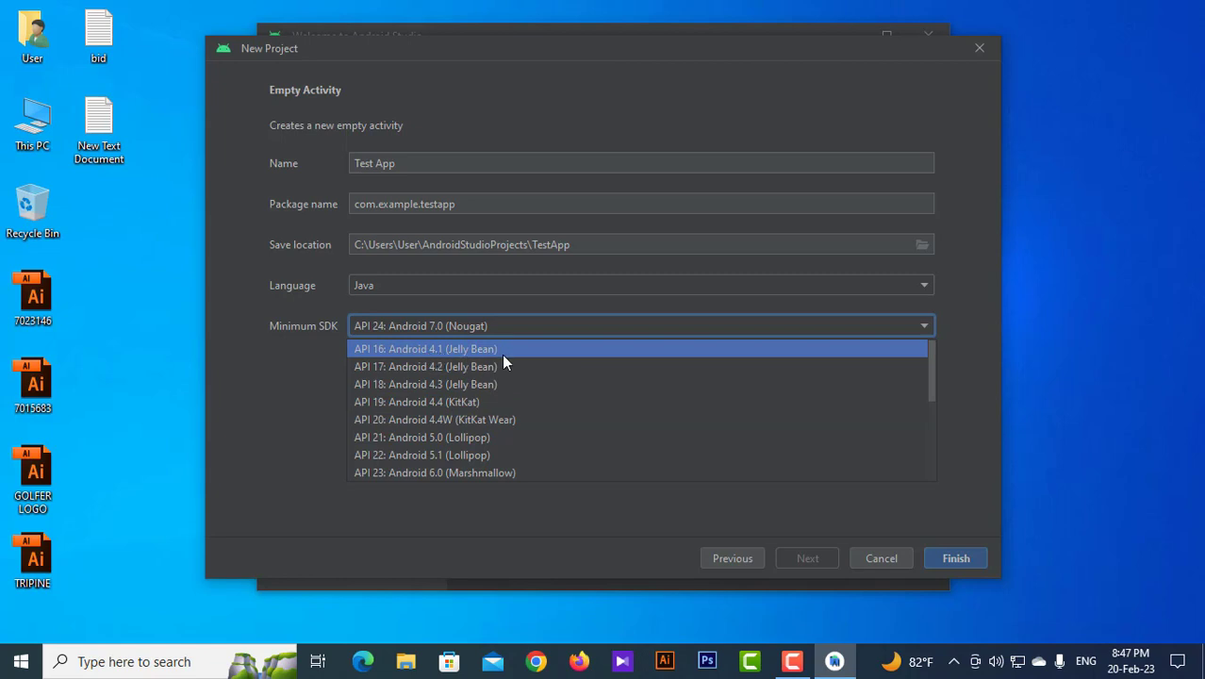
click(530, 350)
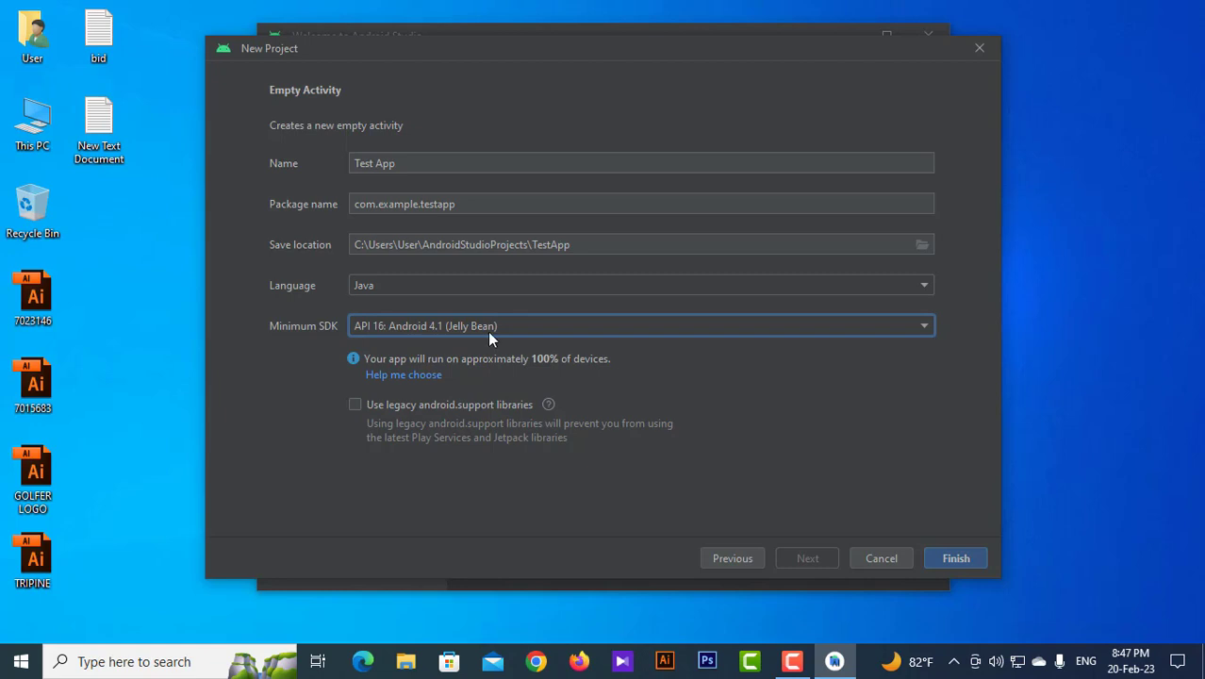
click(969, 559)
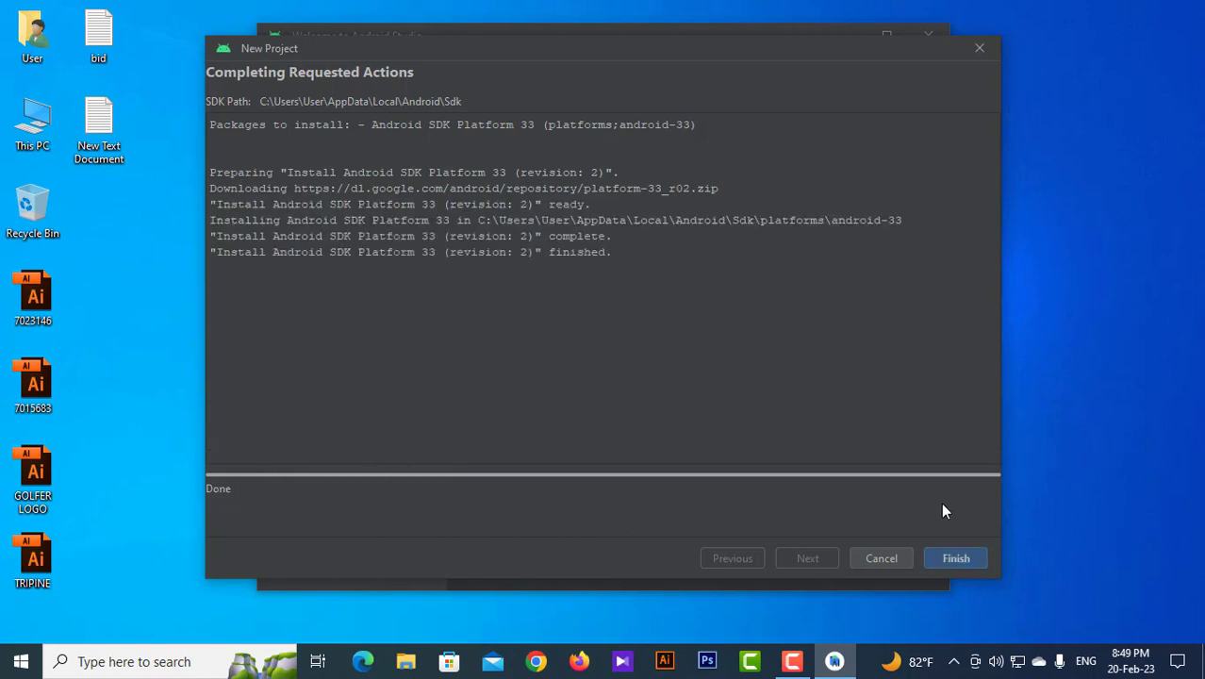
click(968, 562)
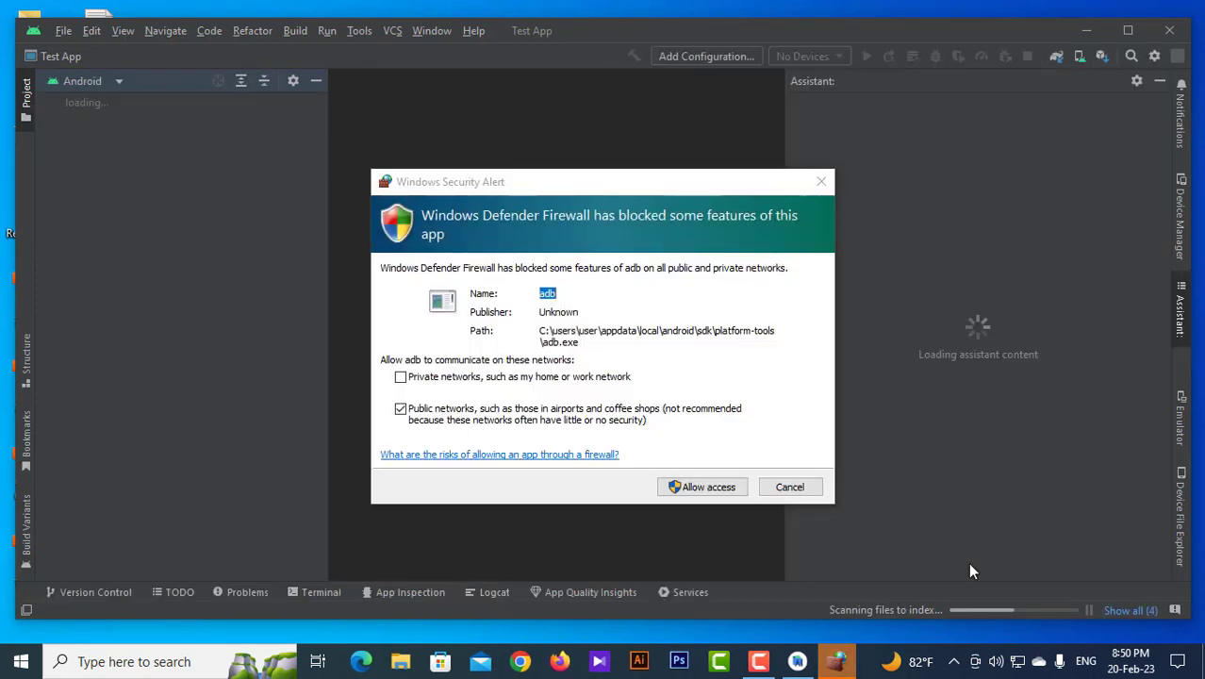
Step: Allow adb through Windows Defender Firewall on public networks and hide the What's New assistant panel
click(703, 490)
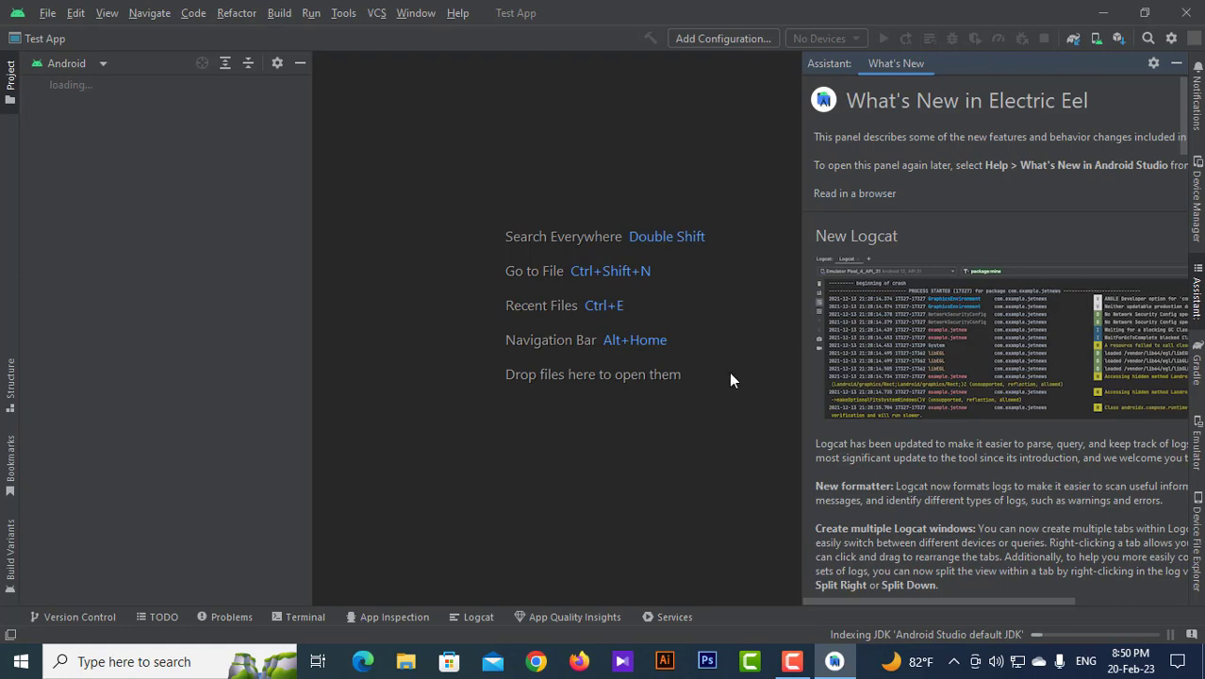
click(1176, 64)
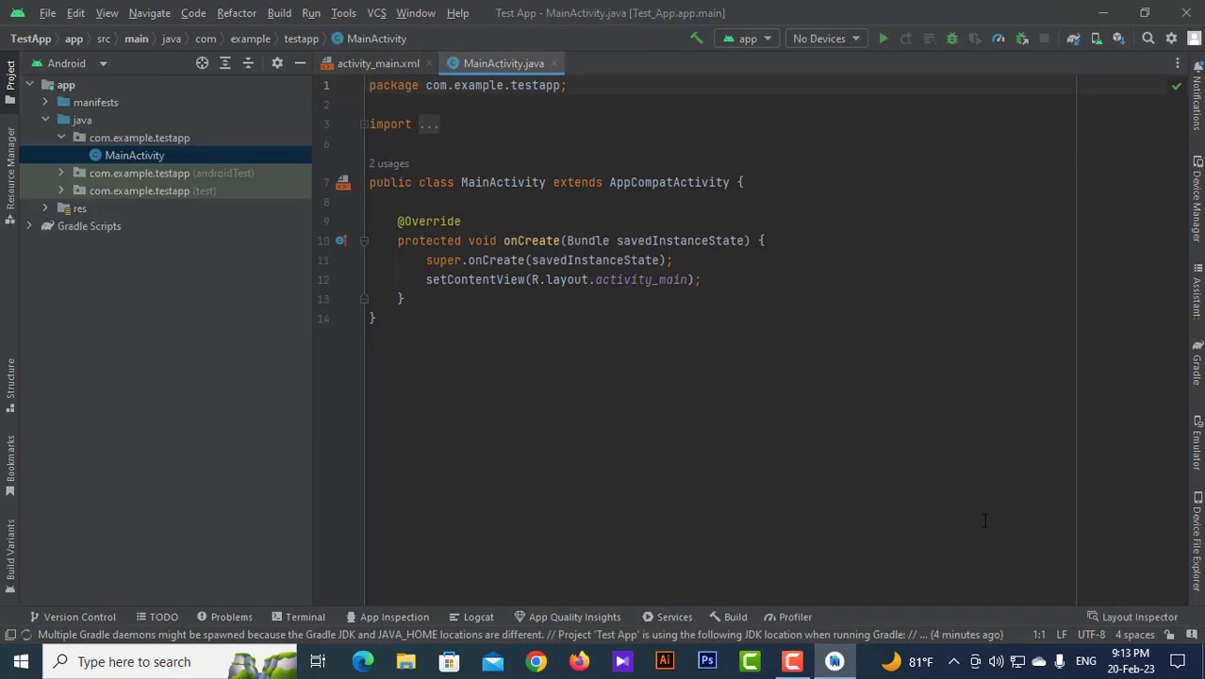
Step: Open activity_main.xml in Split view and widen the code area beside the layout preview
click(982, 511)
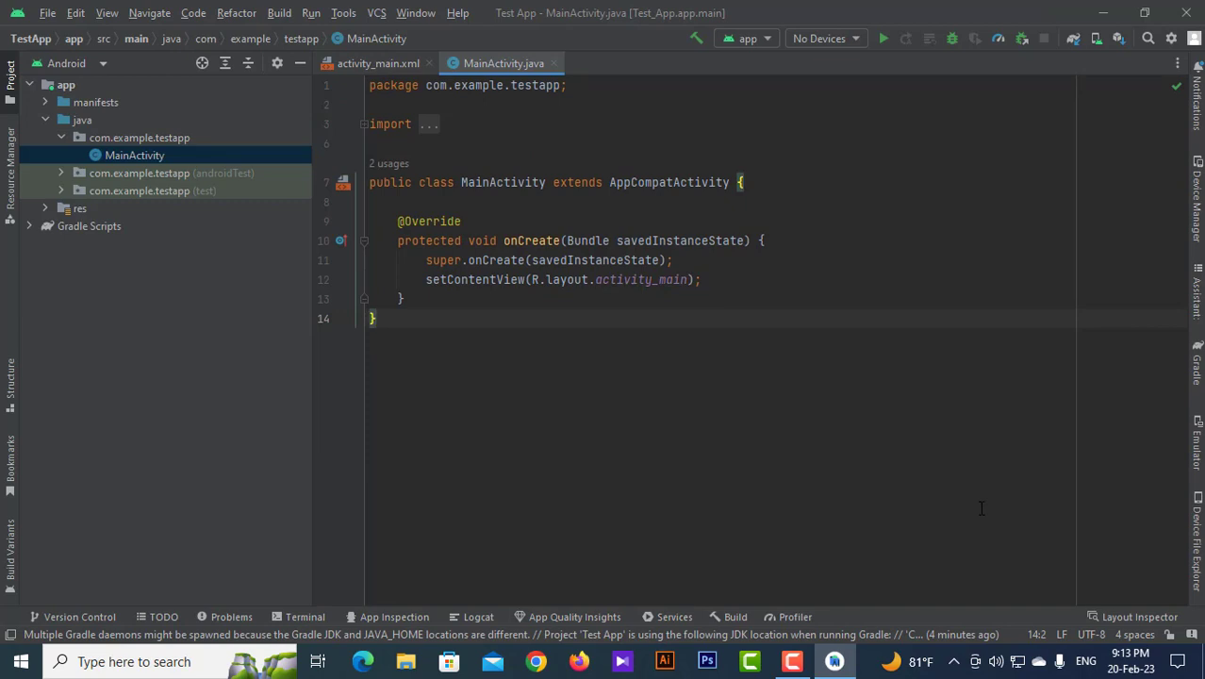
click(383, 64)
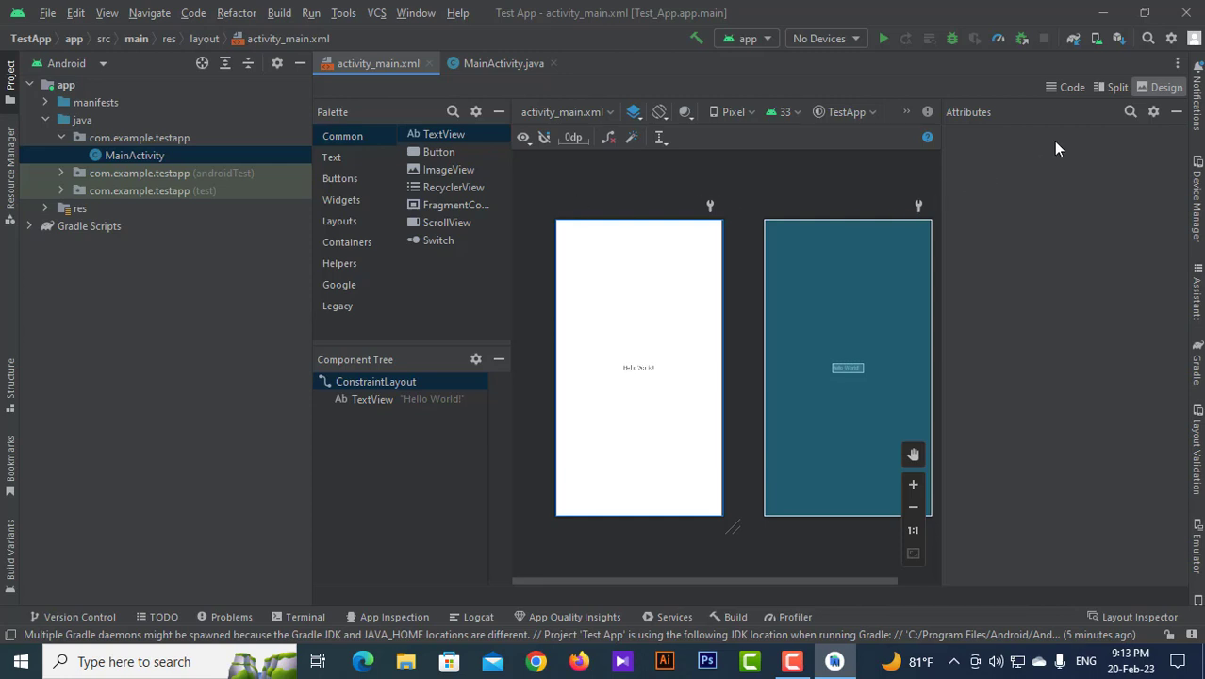
click(1109, 88)
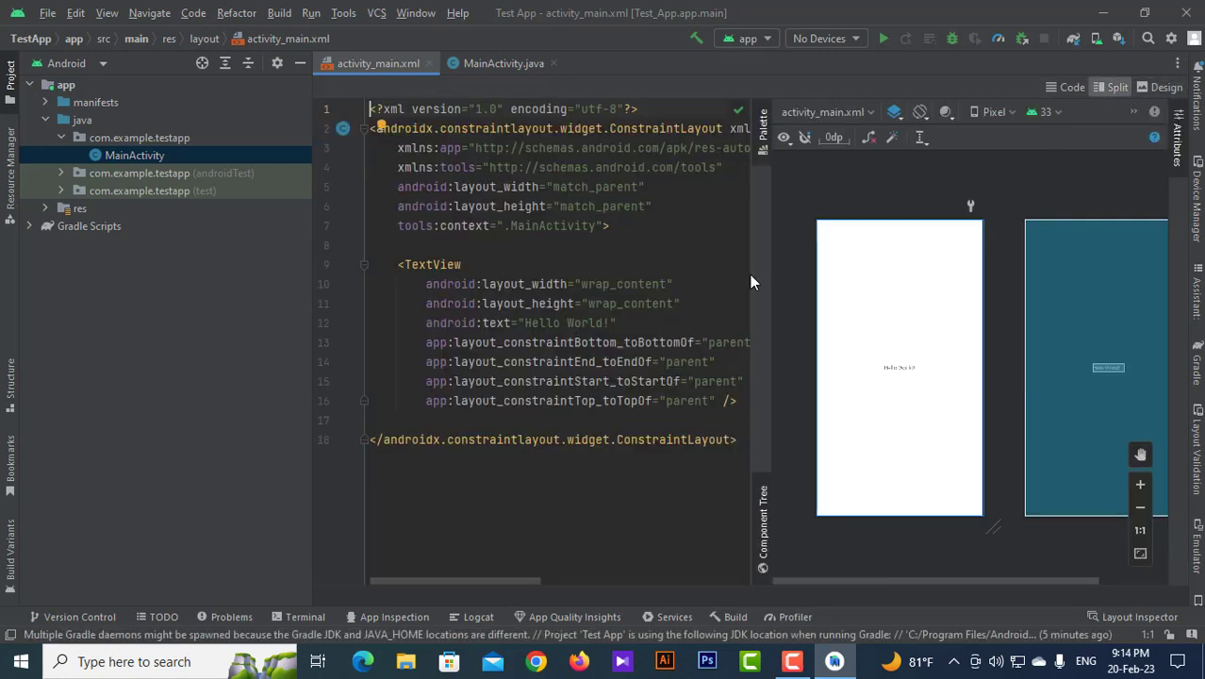
drag(748, 274, 939, 279)
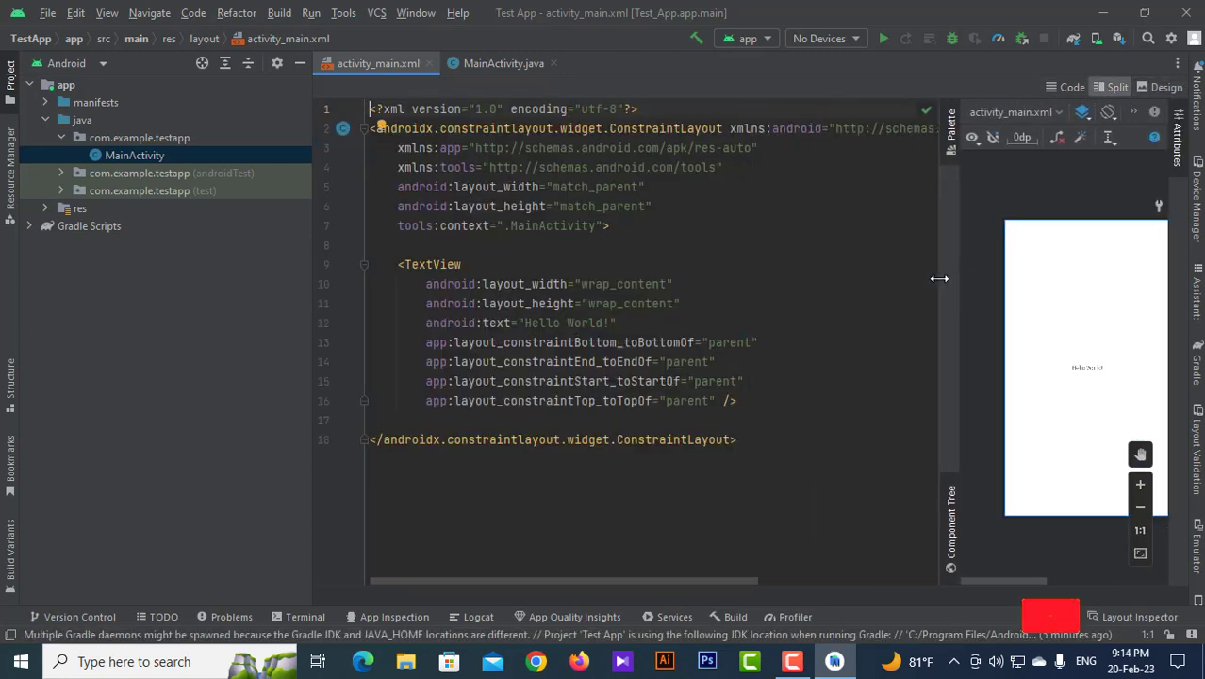